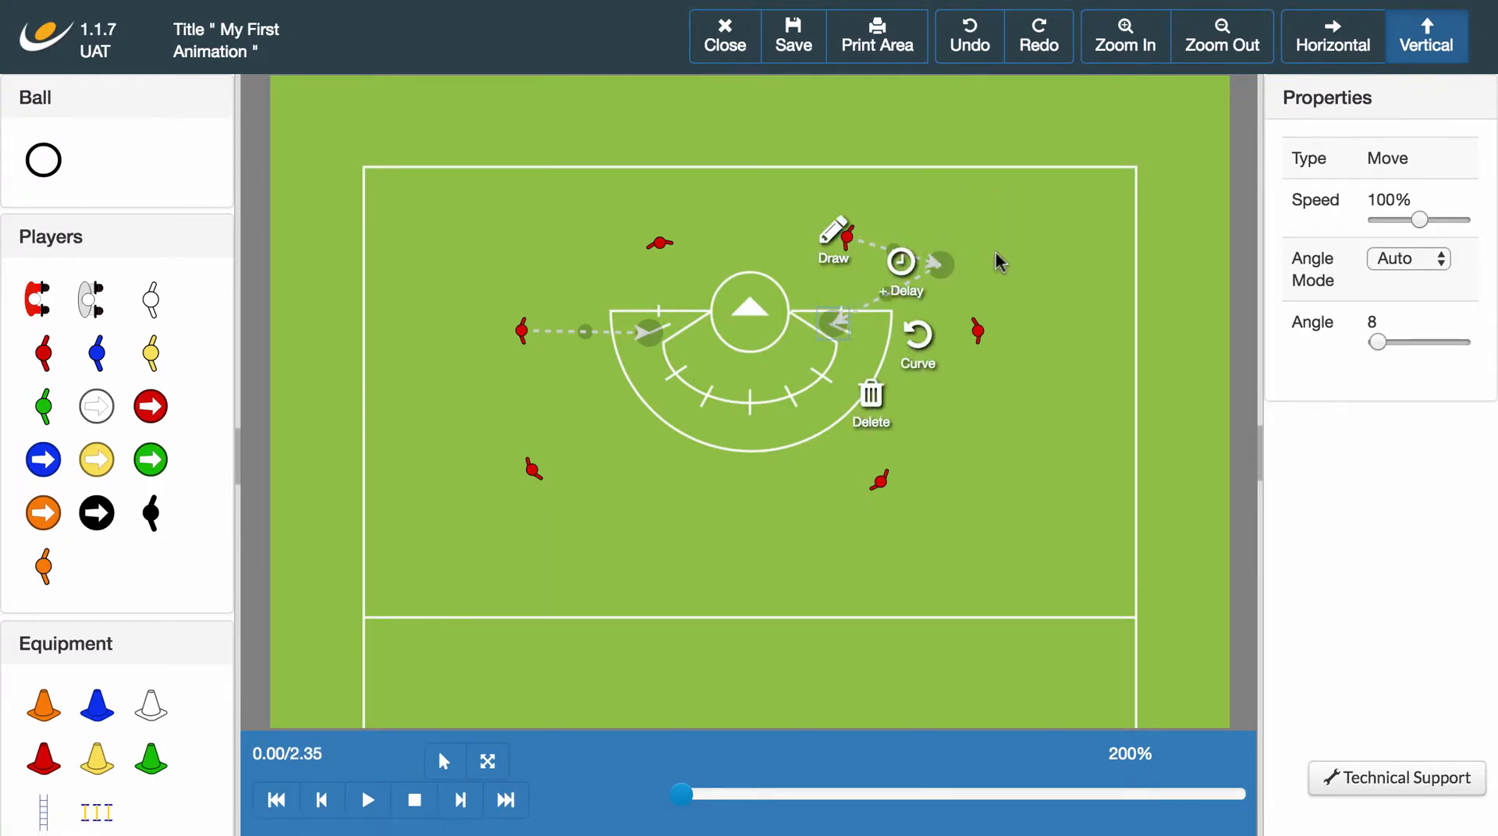
Nudge the red player at the upper right of the goal slightly upward, away from its run target.
left_click(996, 251)
left_click(844, 231)
left_click(1013, 255)
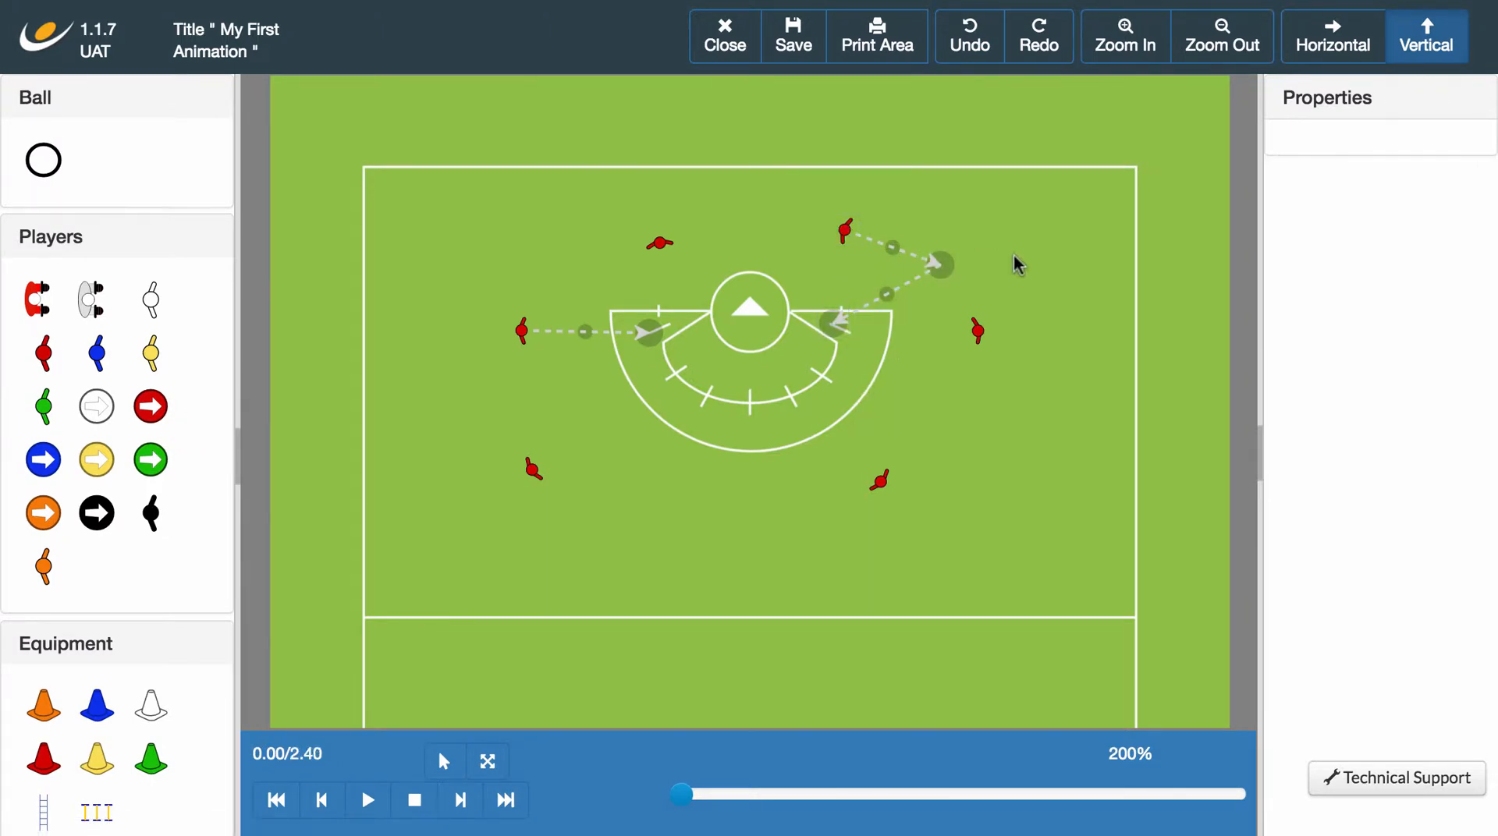
Draw a straight Move run for the lower-left red player, ending below the goal arc beside the lower-right player.
left_click(535, 470)
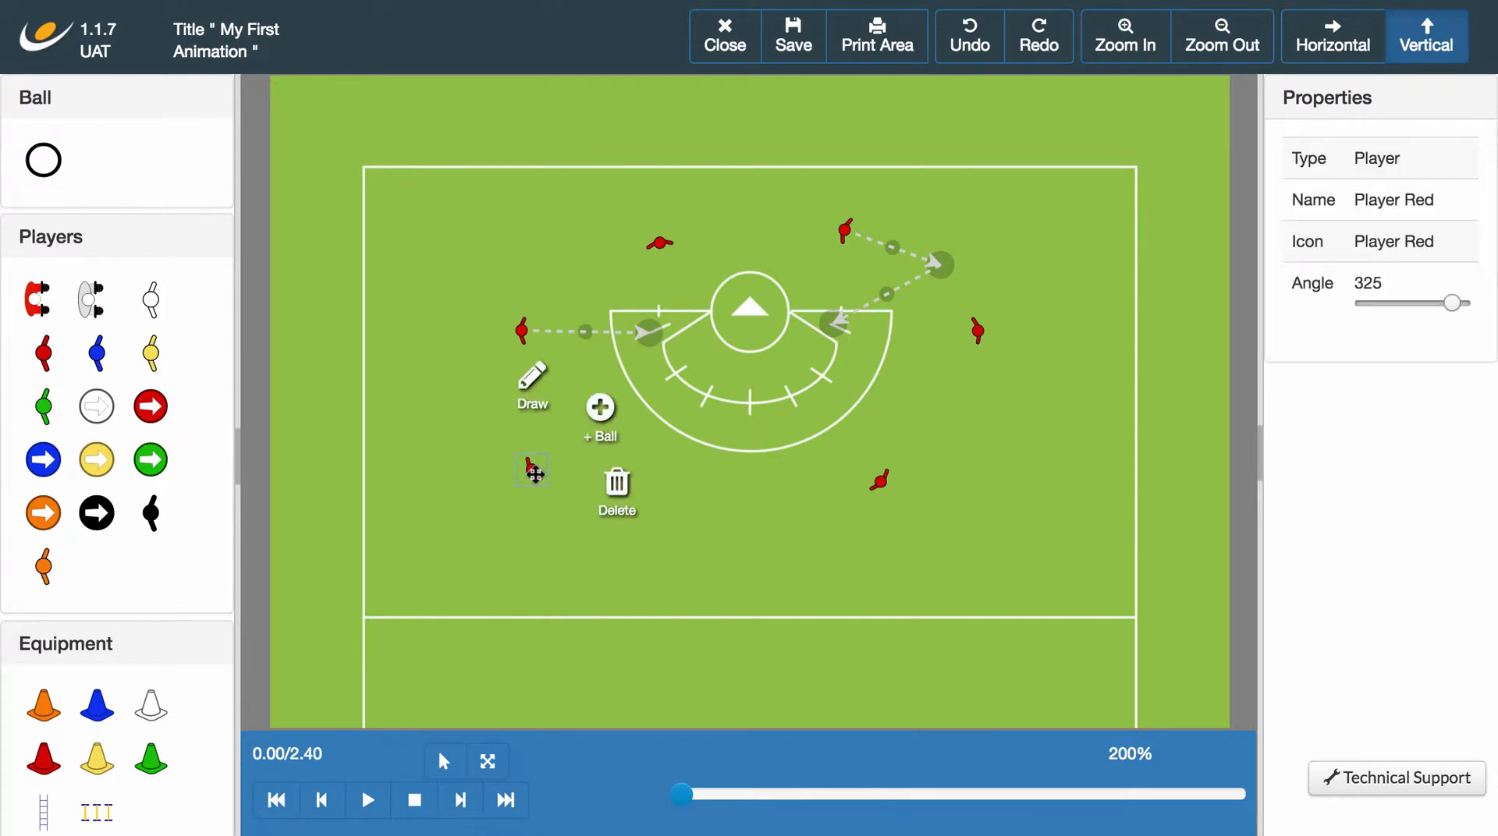
left_click(531, 377)
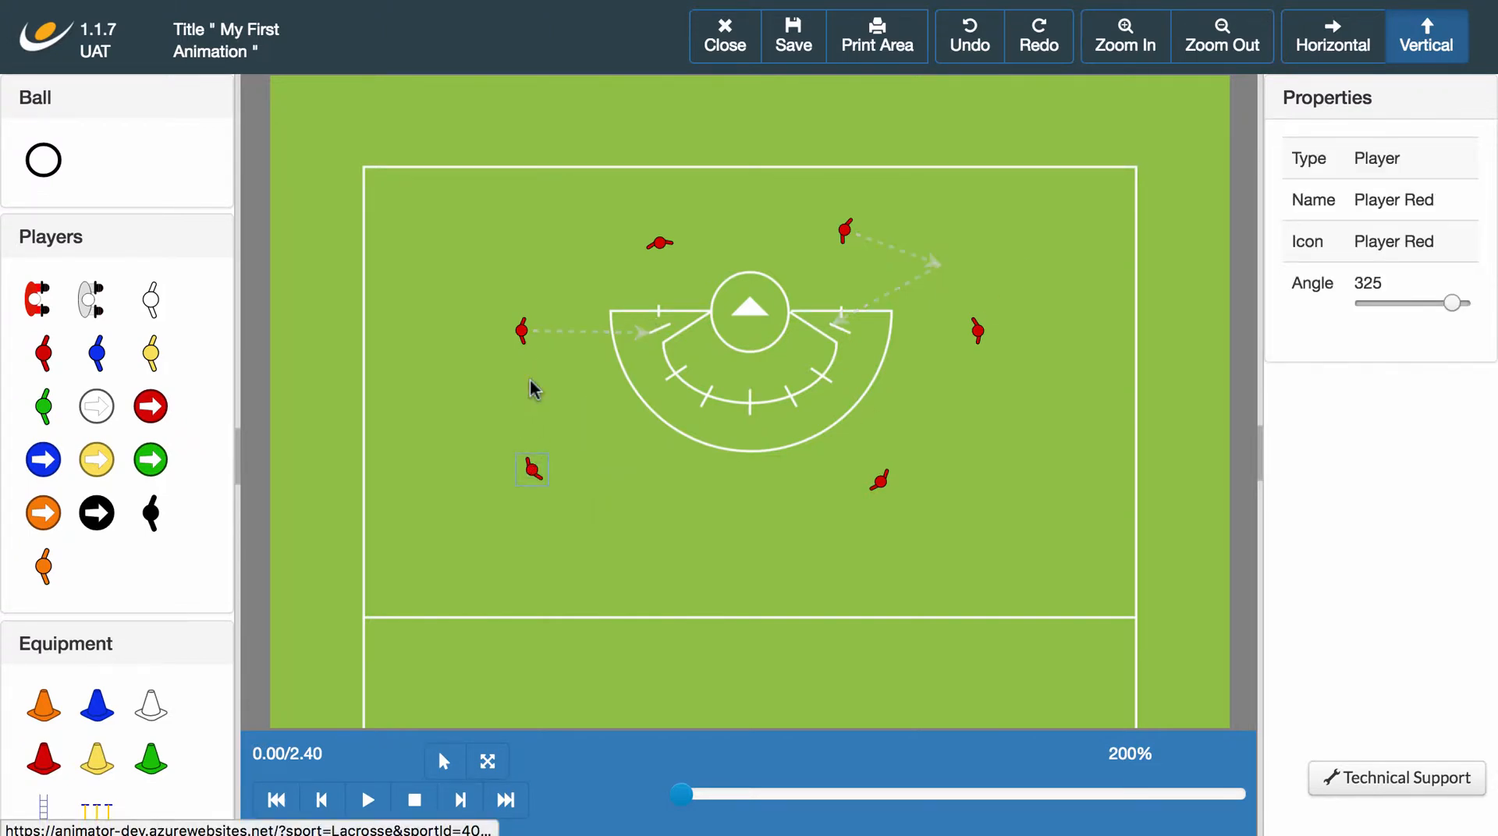
left_click(793, 493)
left_click(793, 401)
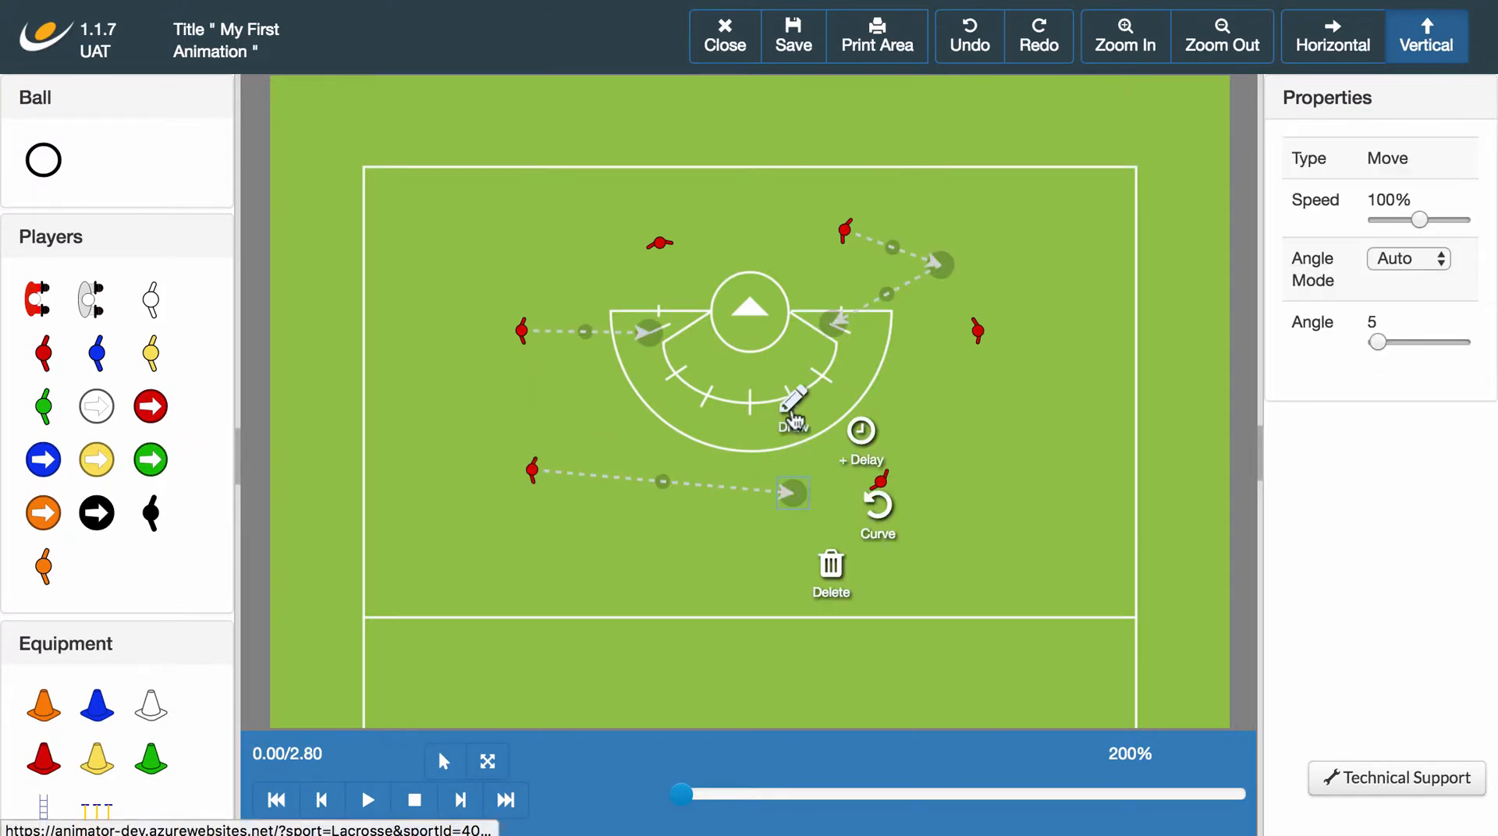
Curve the lower-left player's run downward and reposition both its starting player and its end point.
left_click(878, 510)
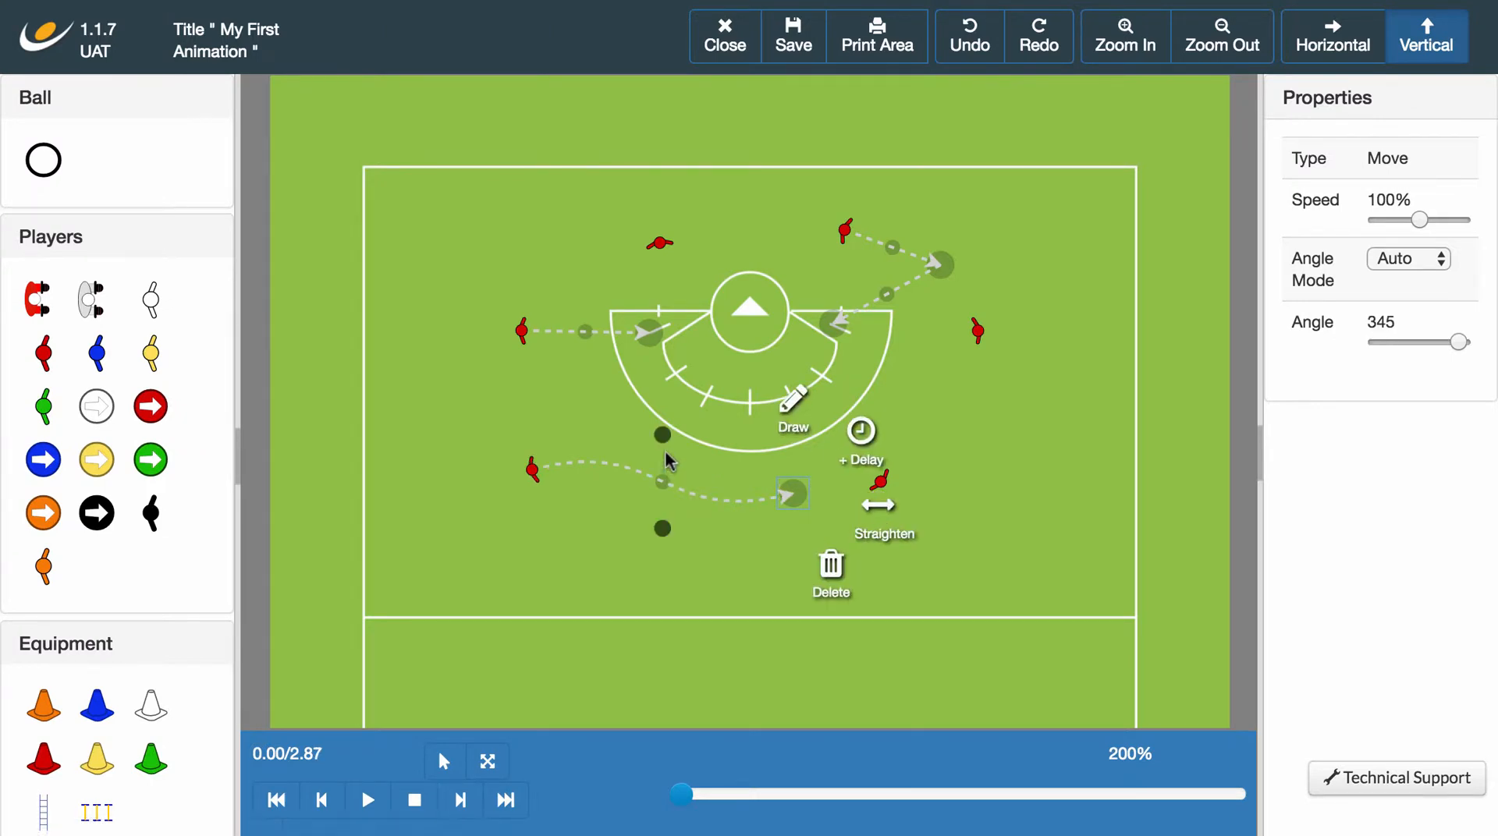
left_click_drag(663, 435, 694, 549)
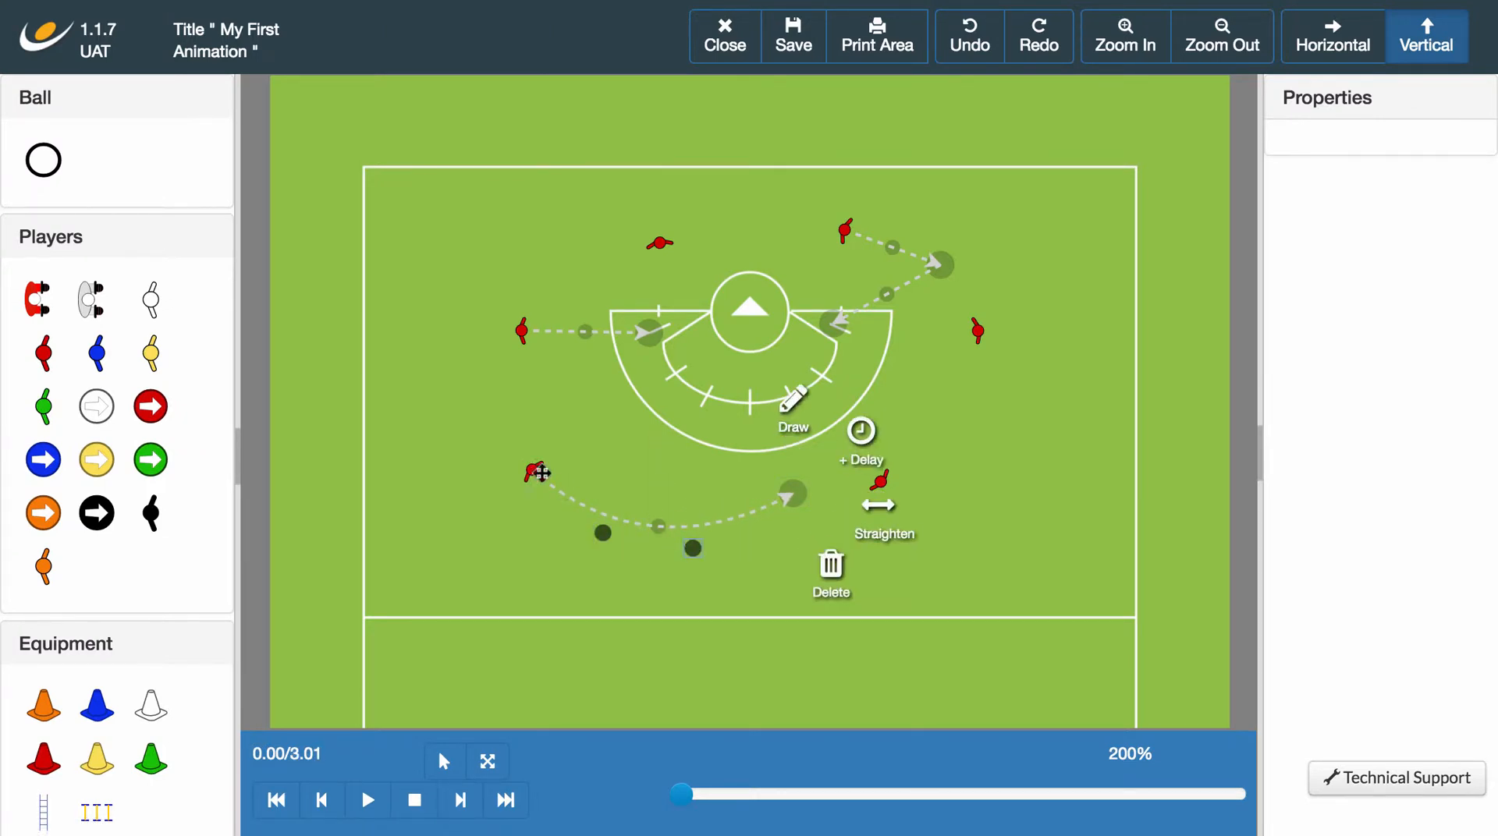
left_click_drag(542, 472, 544, 427)
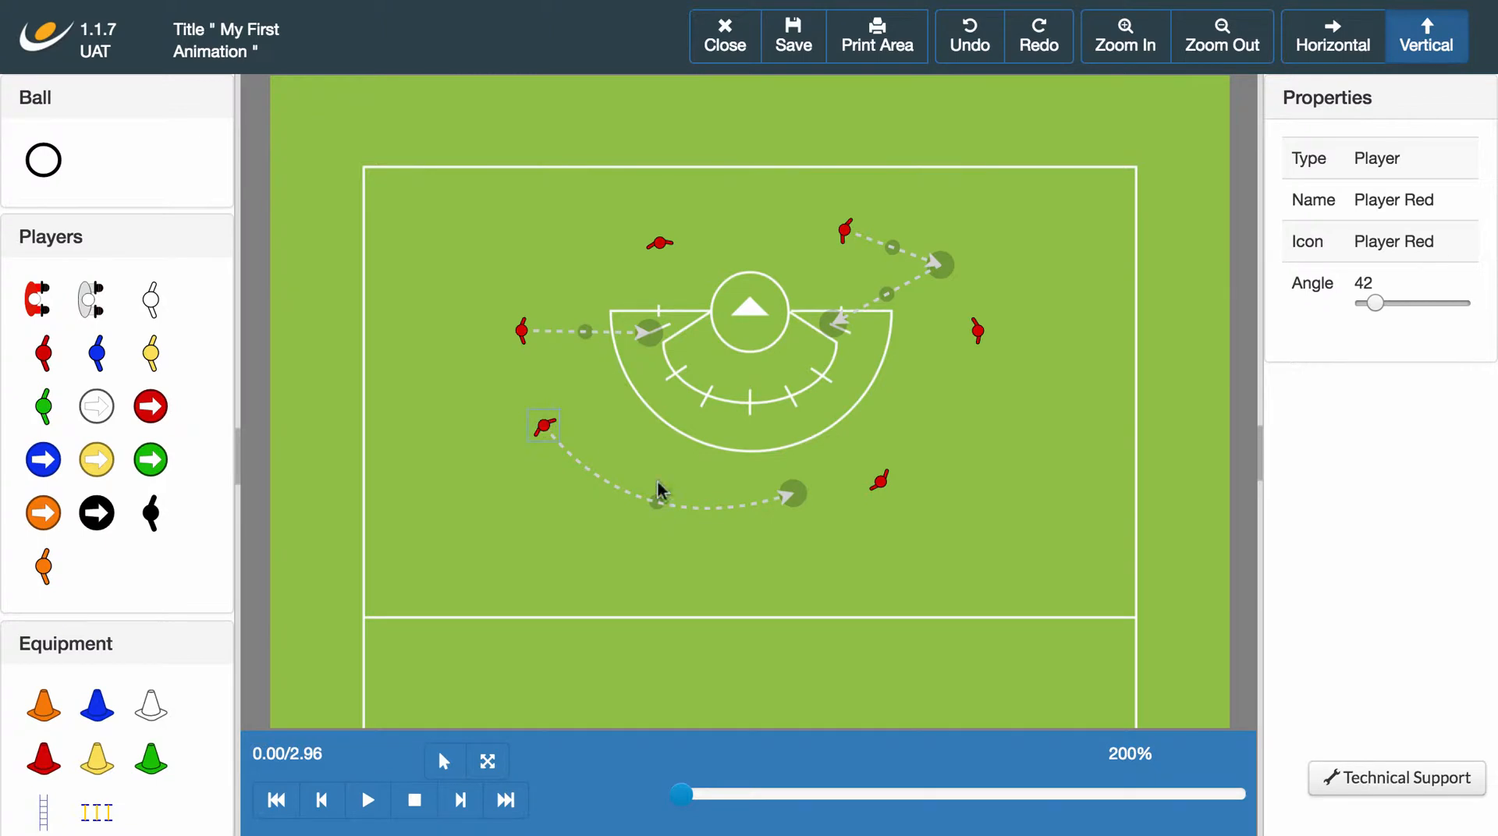
left_click_drag(793, 494, 773, 505)
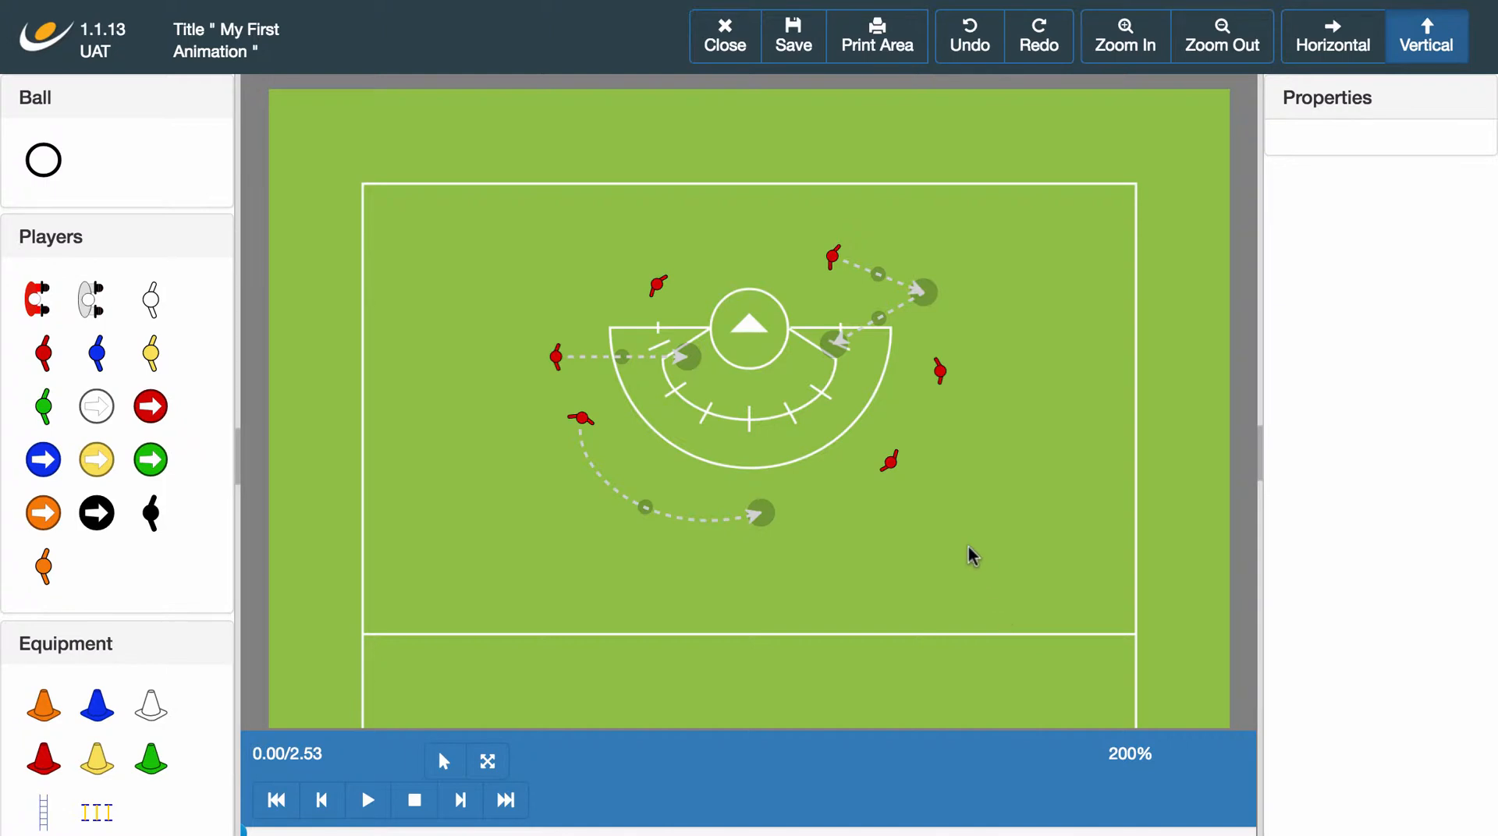
Give the lower-right red player a ball and move the player down and slightly left, clear of the arc.
left_click(887, 464)
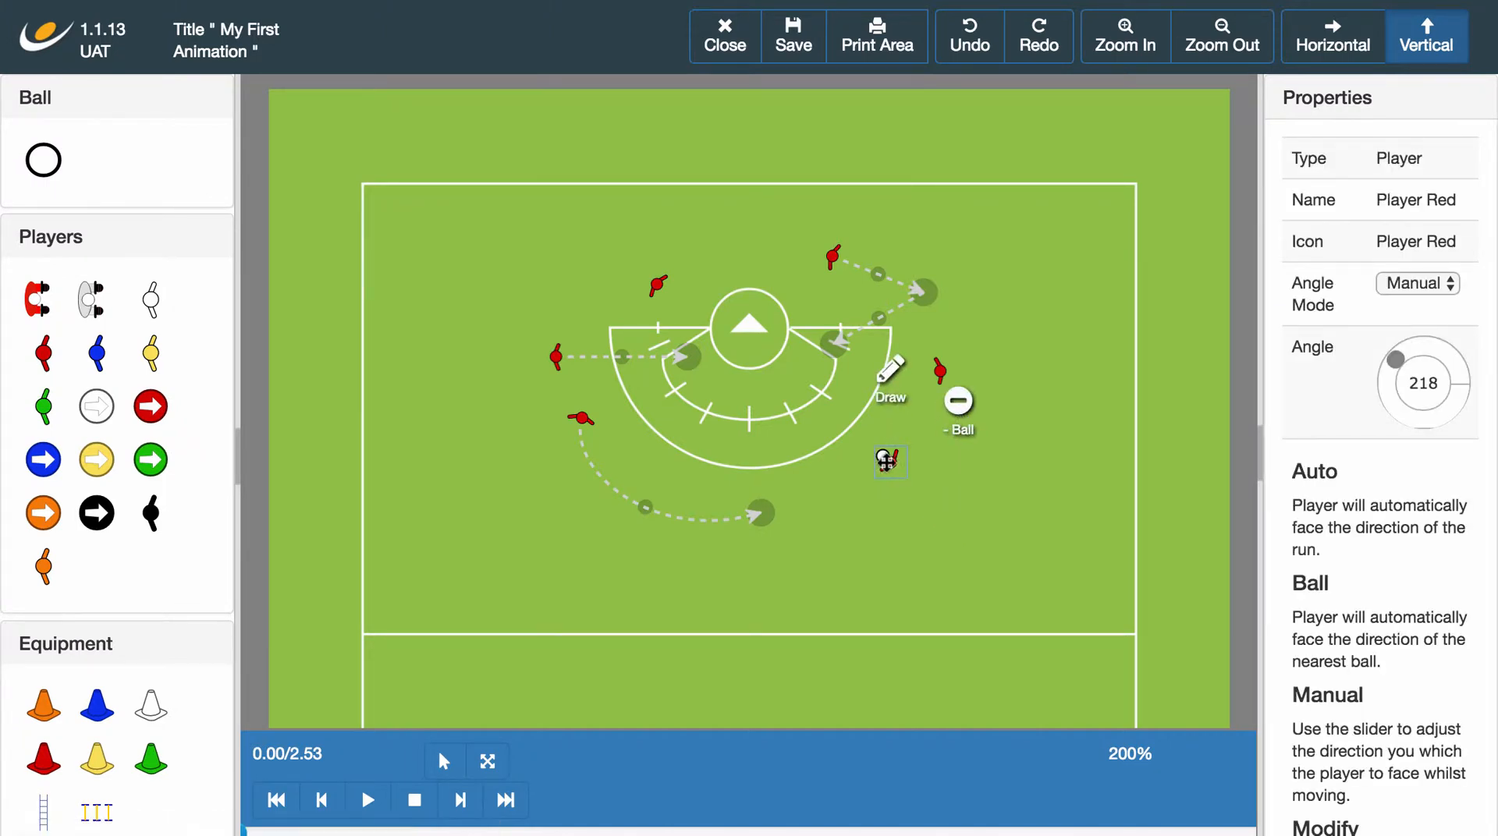
left_click_drag(889, 462, 861, 515)
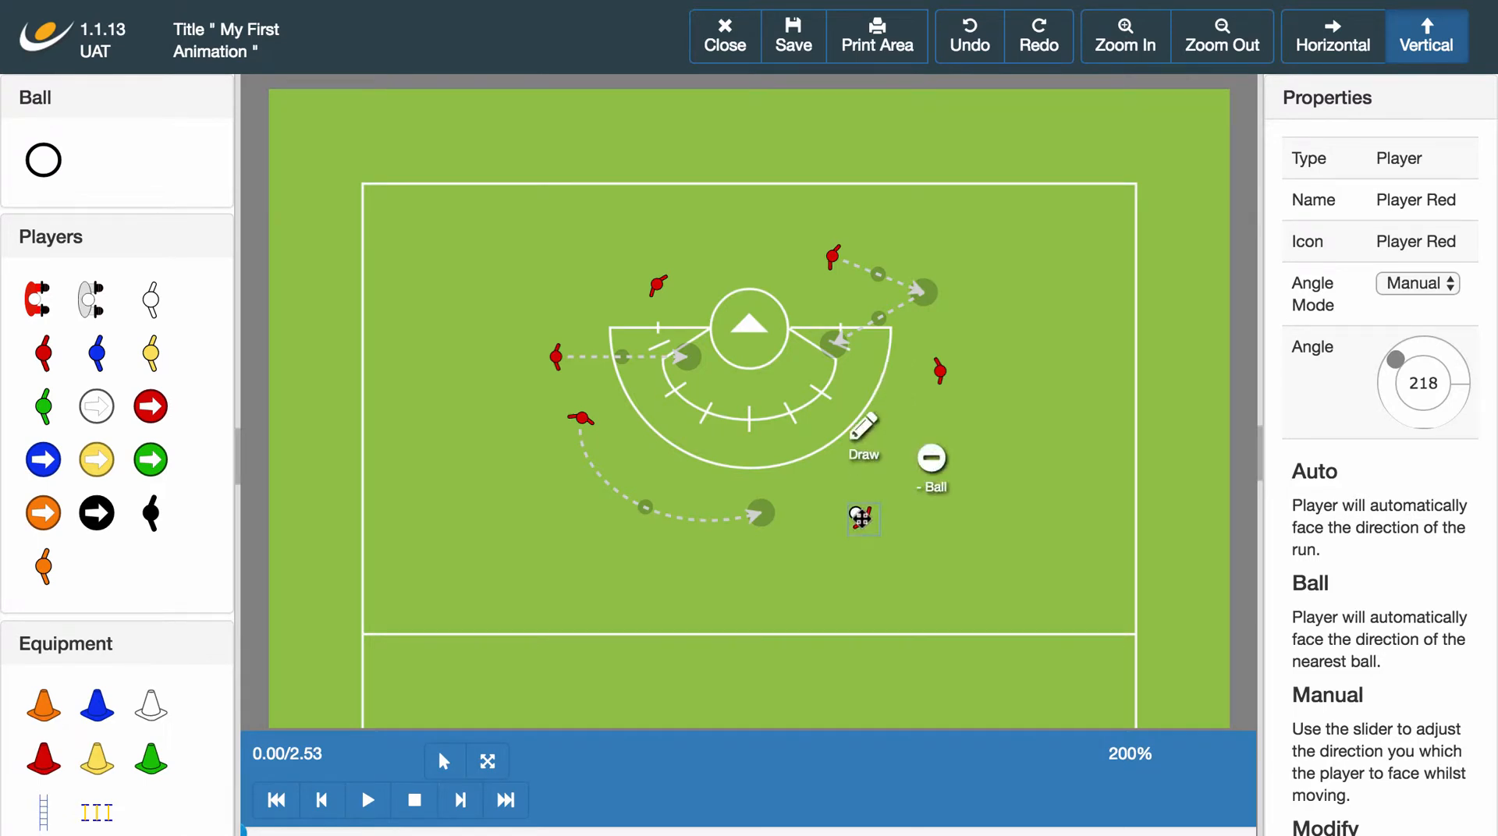
left_click(901, 521)
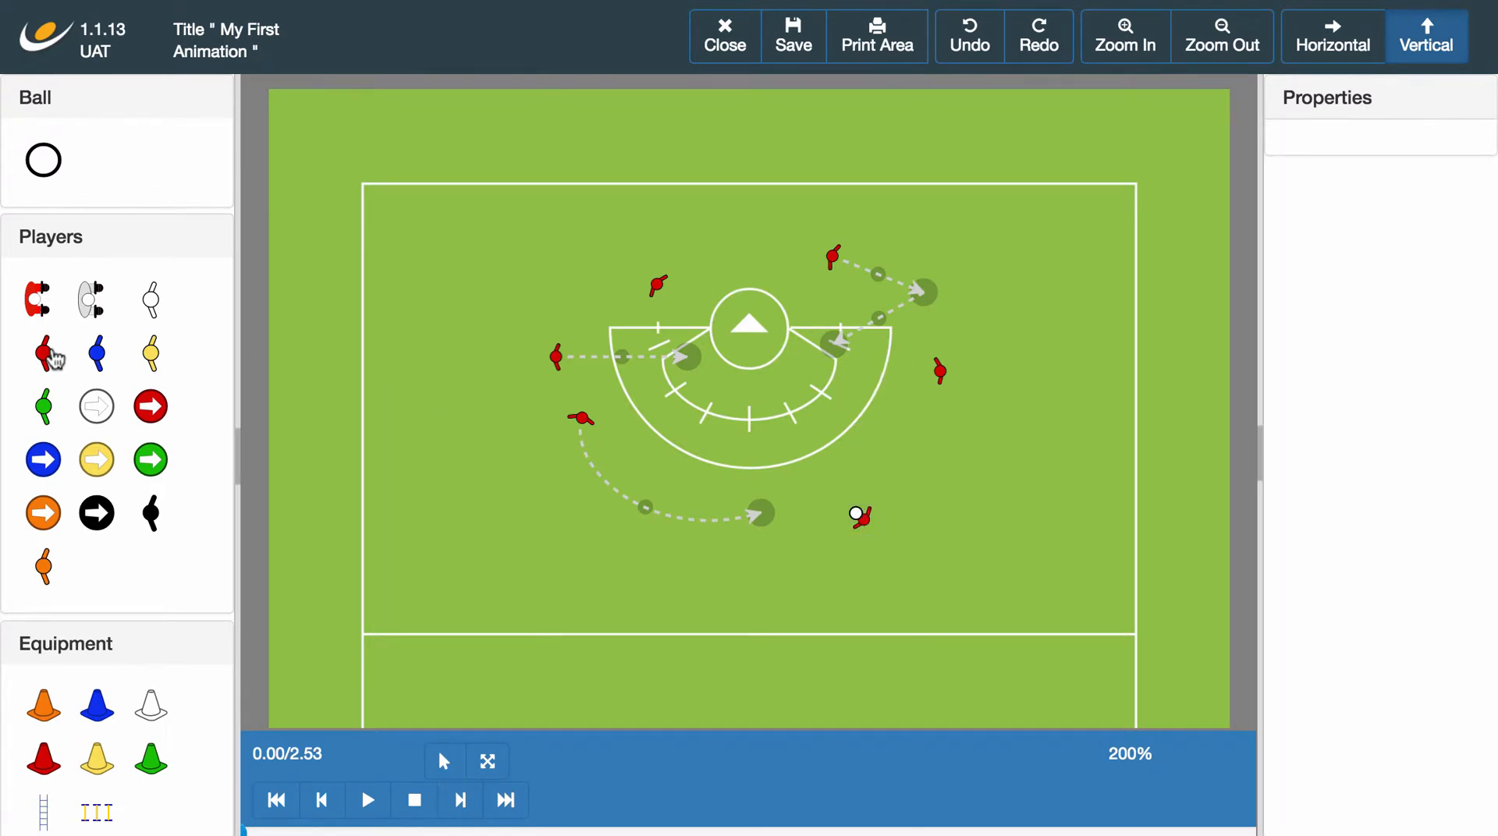
Add a second red player directly below the ball carrier and give it a ball.
mouse_move(53, 357)
left_mouse_down()
mouse_move(885, 621)
mouse_move(862, 591)
left_mouse_up()
left_click(930, 538)
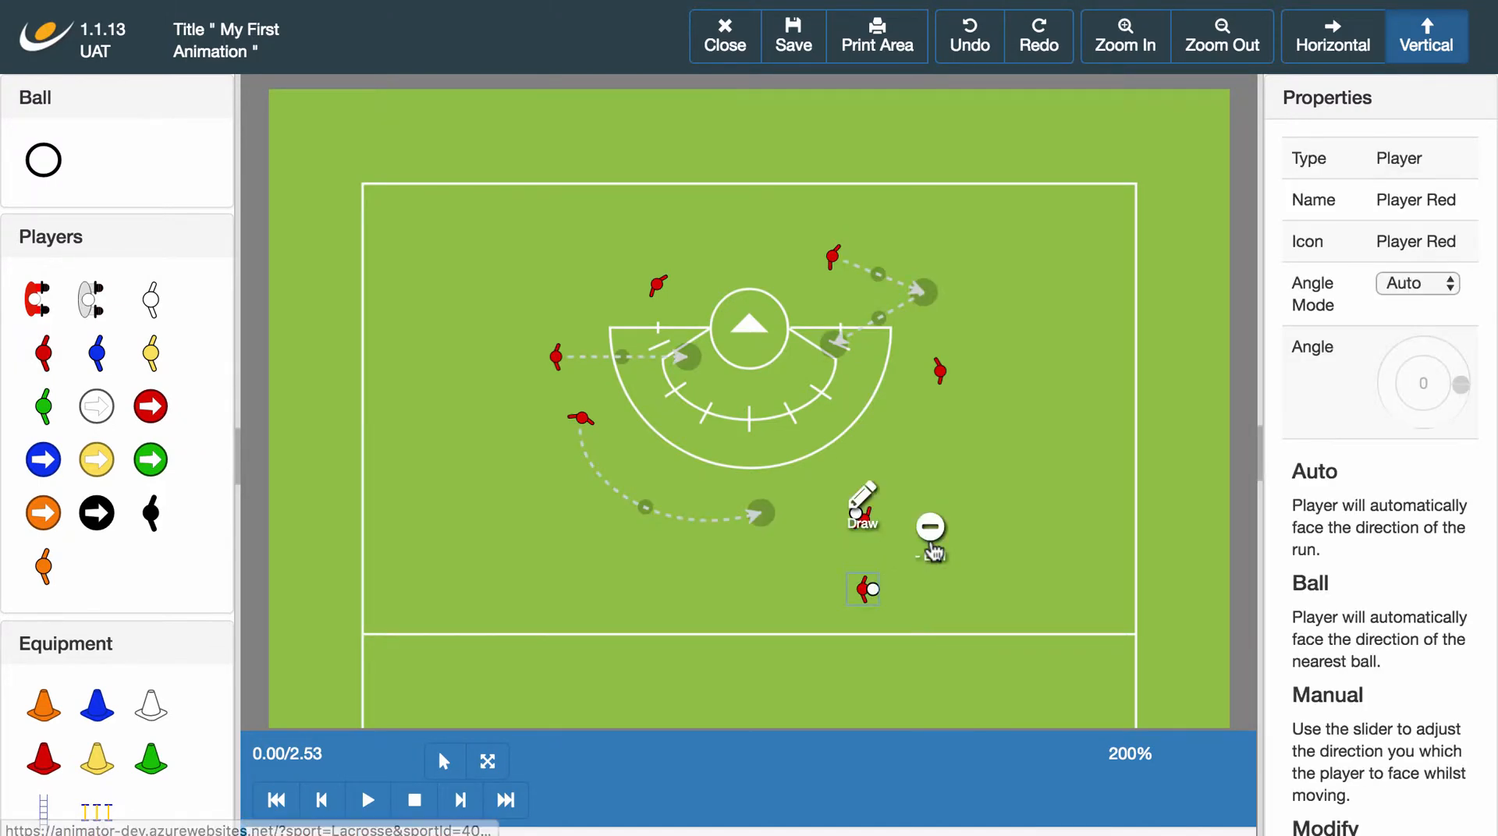
left_click(922, 649)
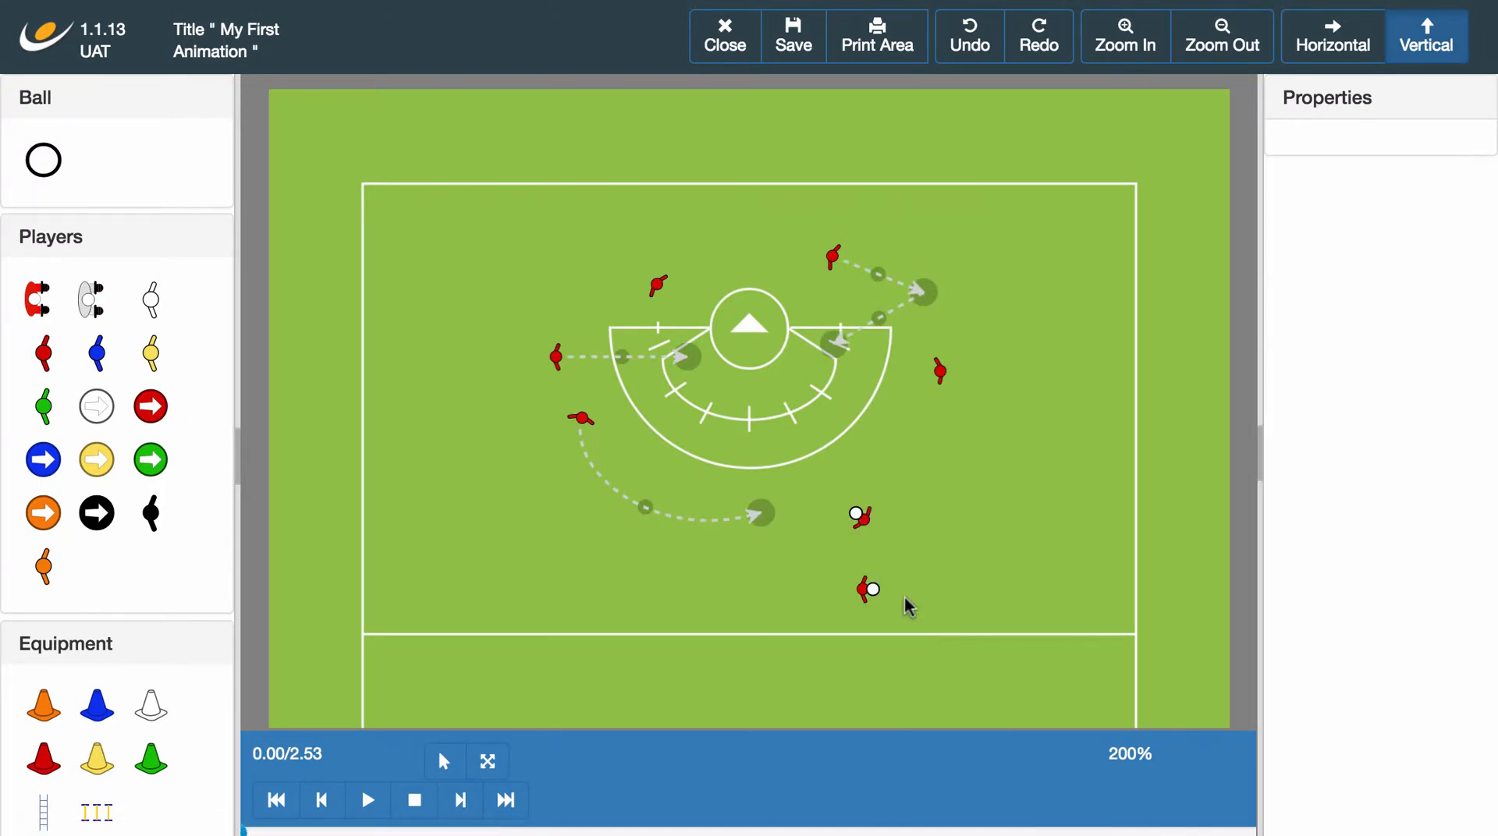
Draw a horizontal Pass from the upper ball carrier toward the right sideline and play the animation through once.
left_click(871, 530)
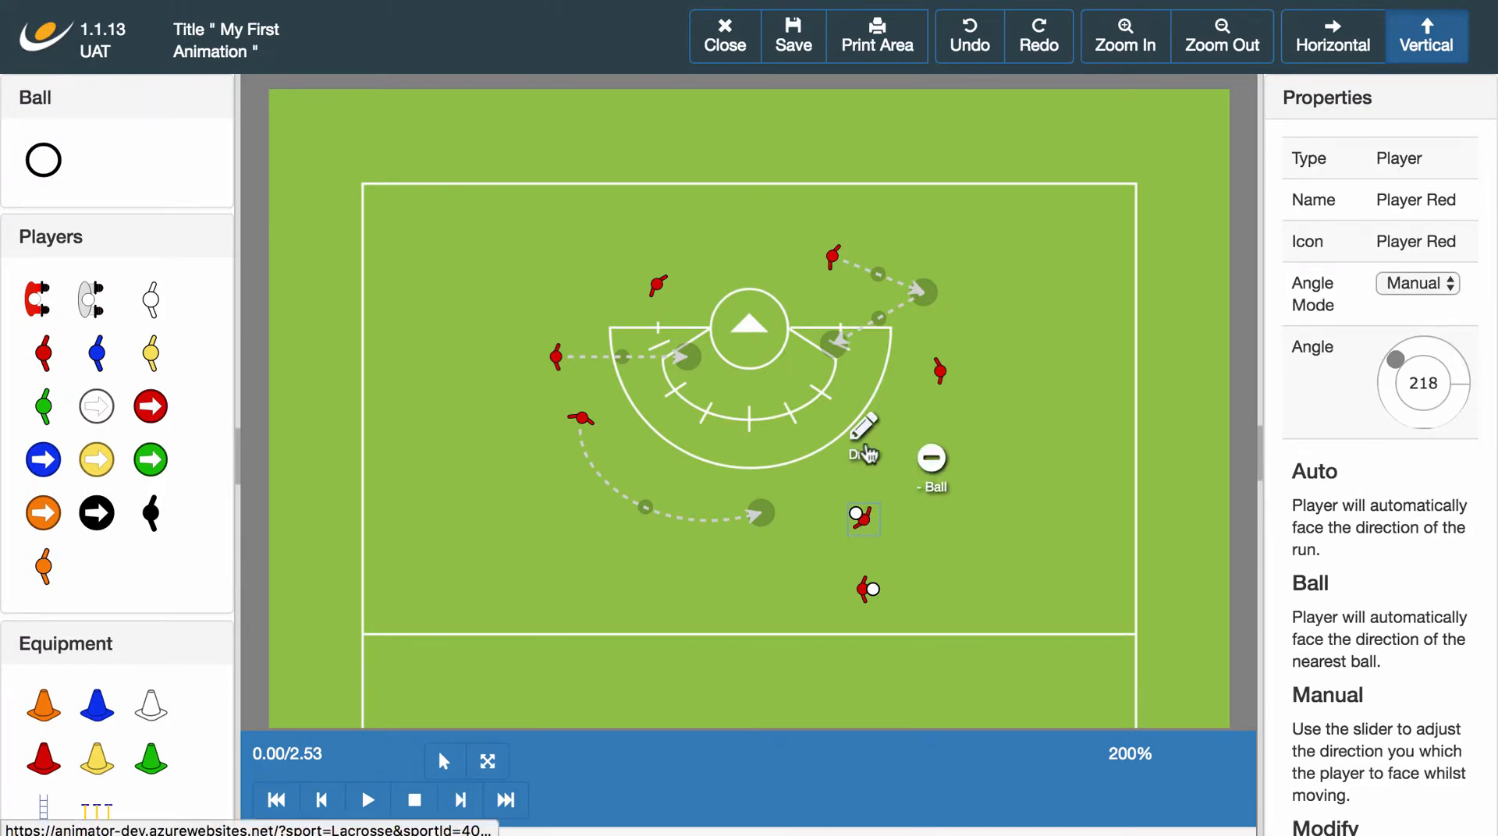
left_click(1069, 516)
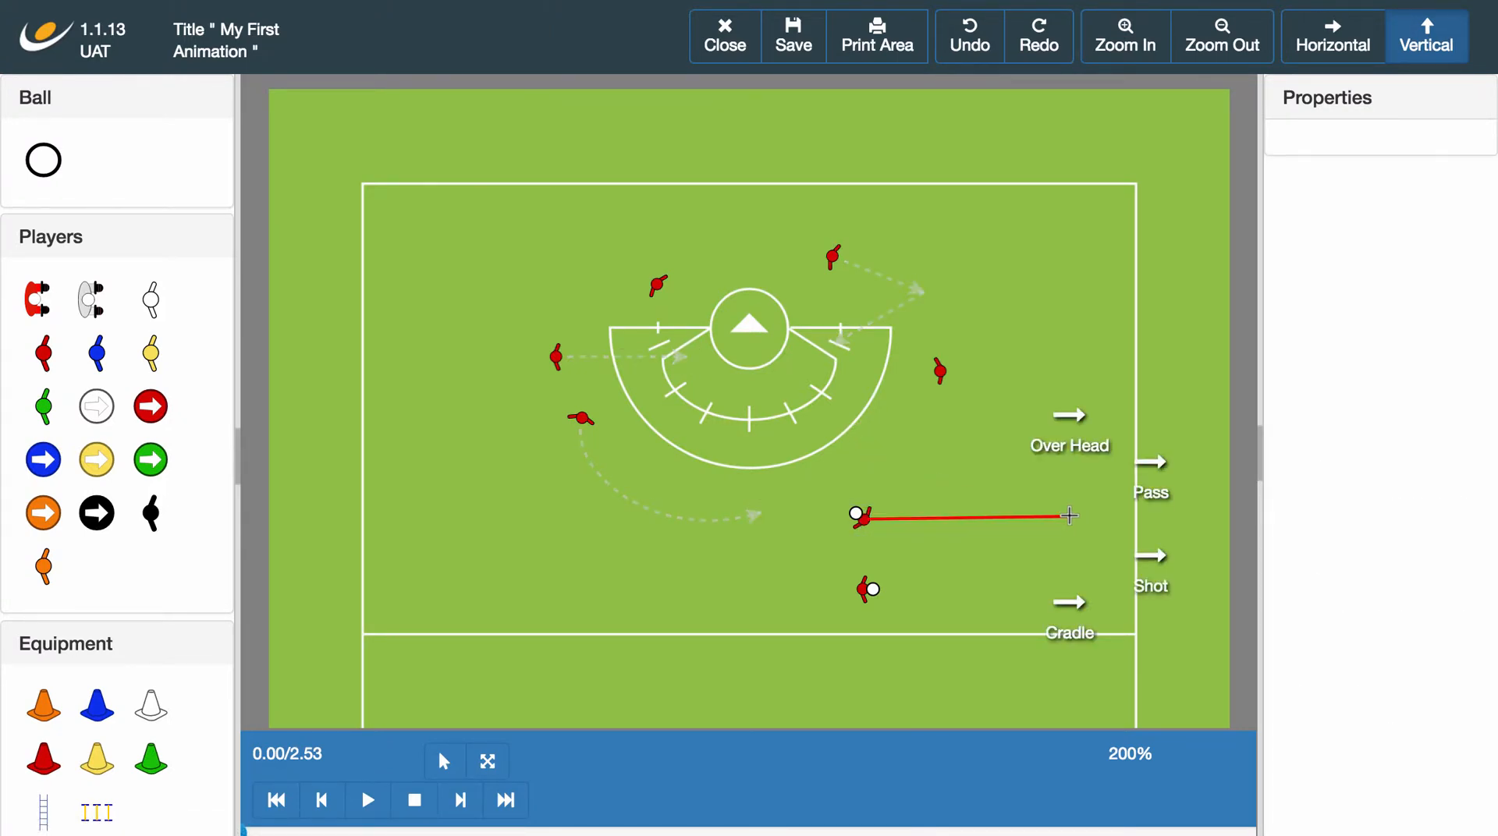
left_click(1153, 485)
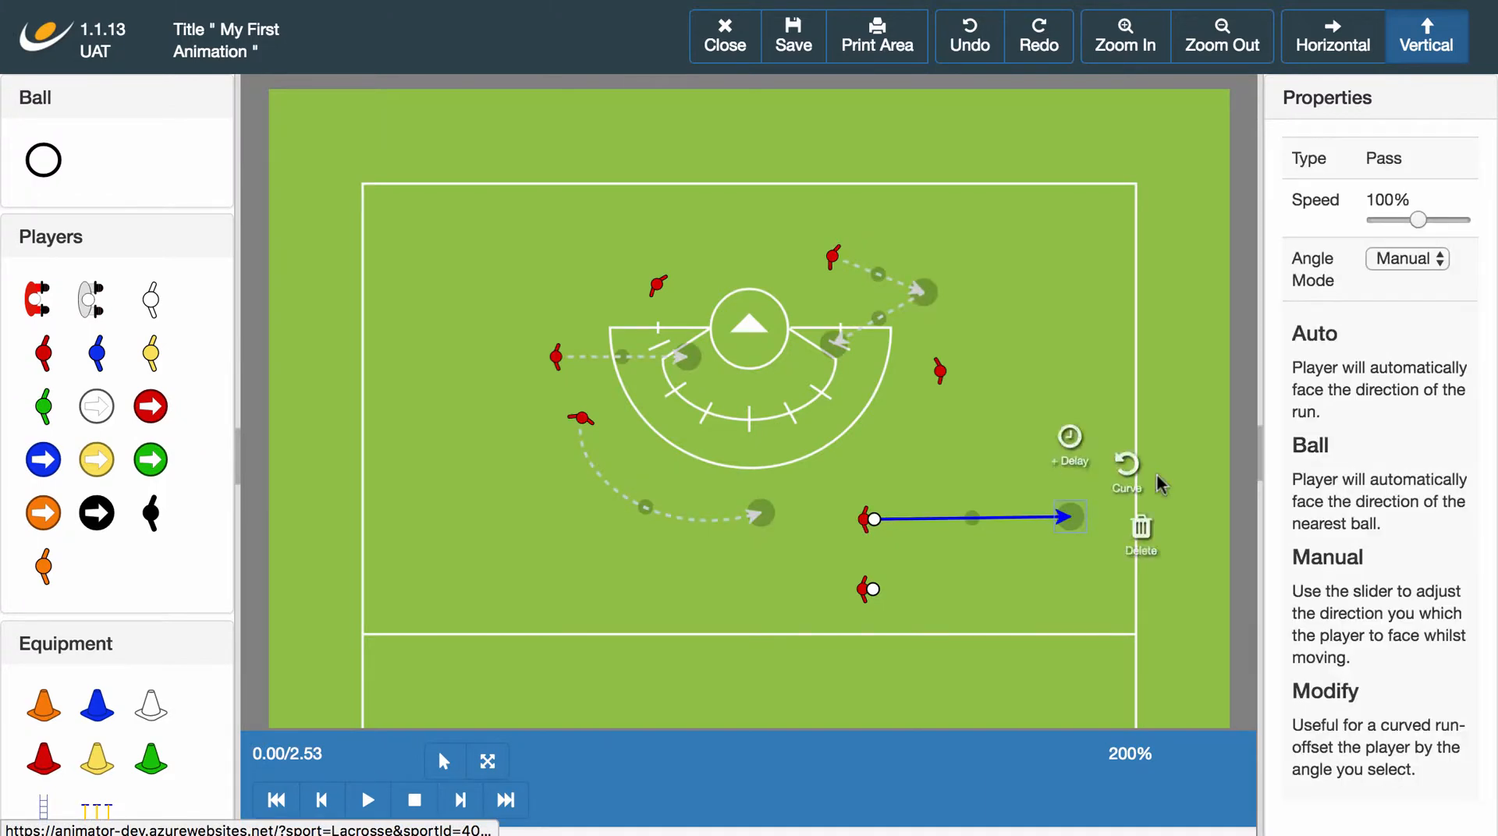
left_click(367, 799)
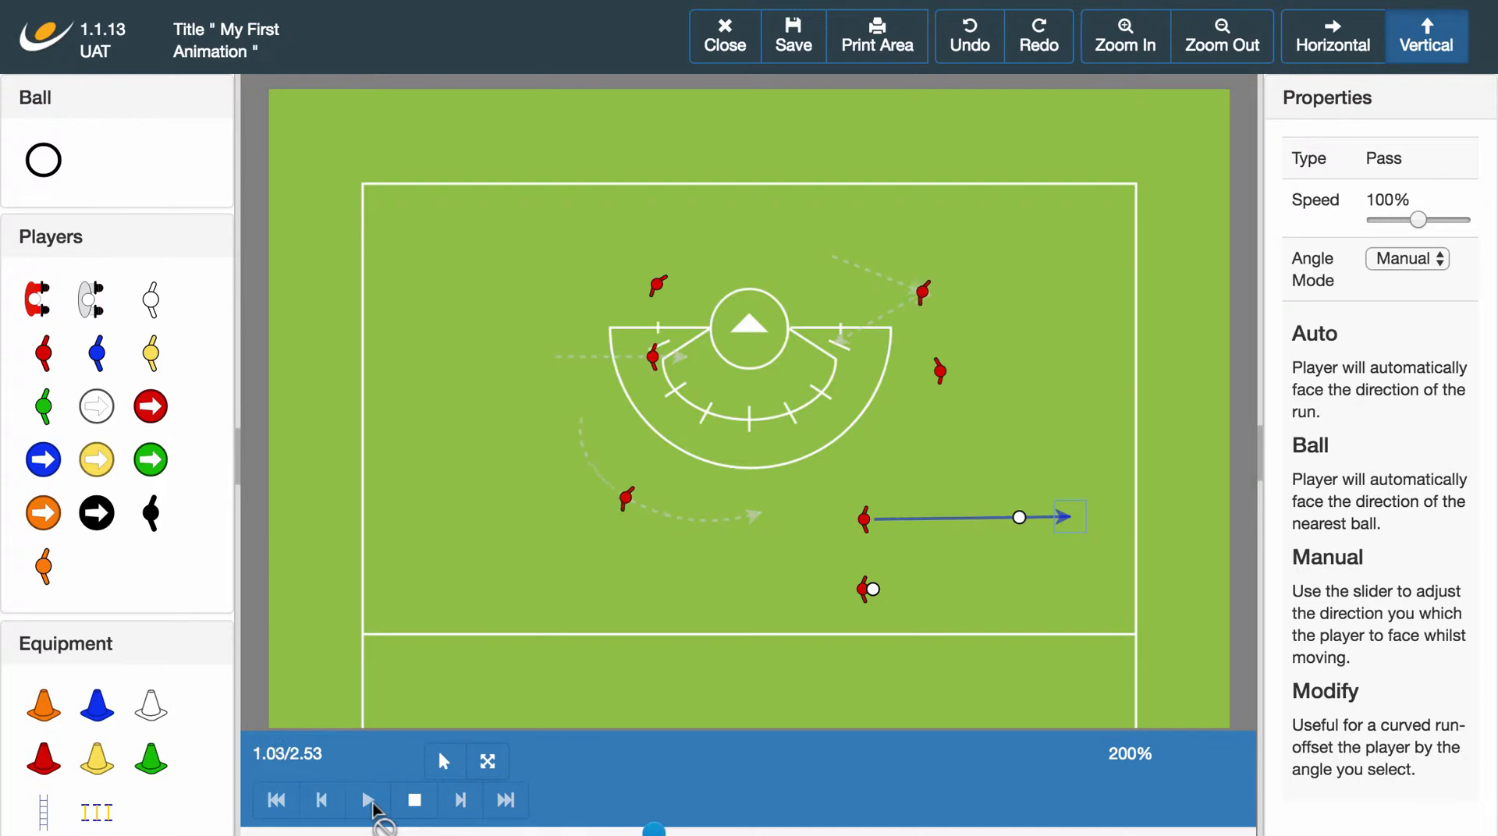
left_click(415, 799)
Draw a horizontal Shot from the lower ball carrier, parallel to the pass above, and play the animation through.
left_click(866, 590)
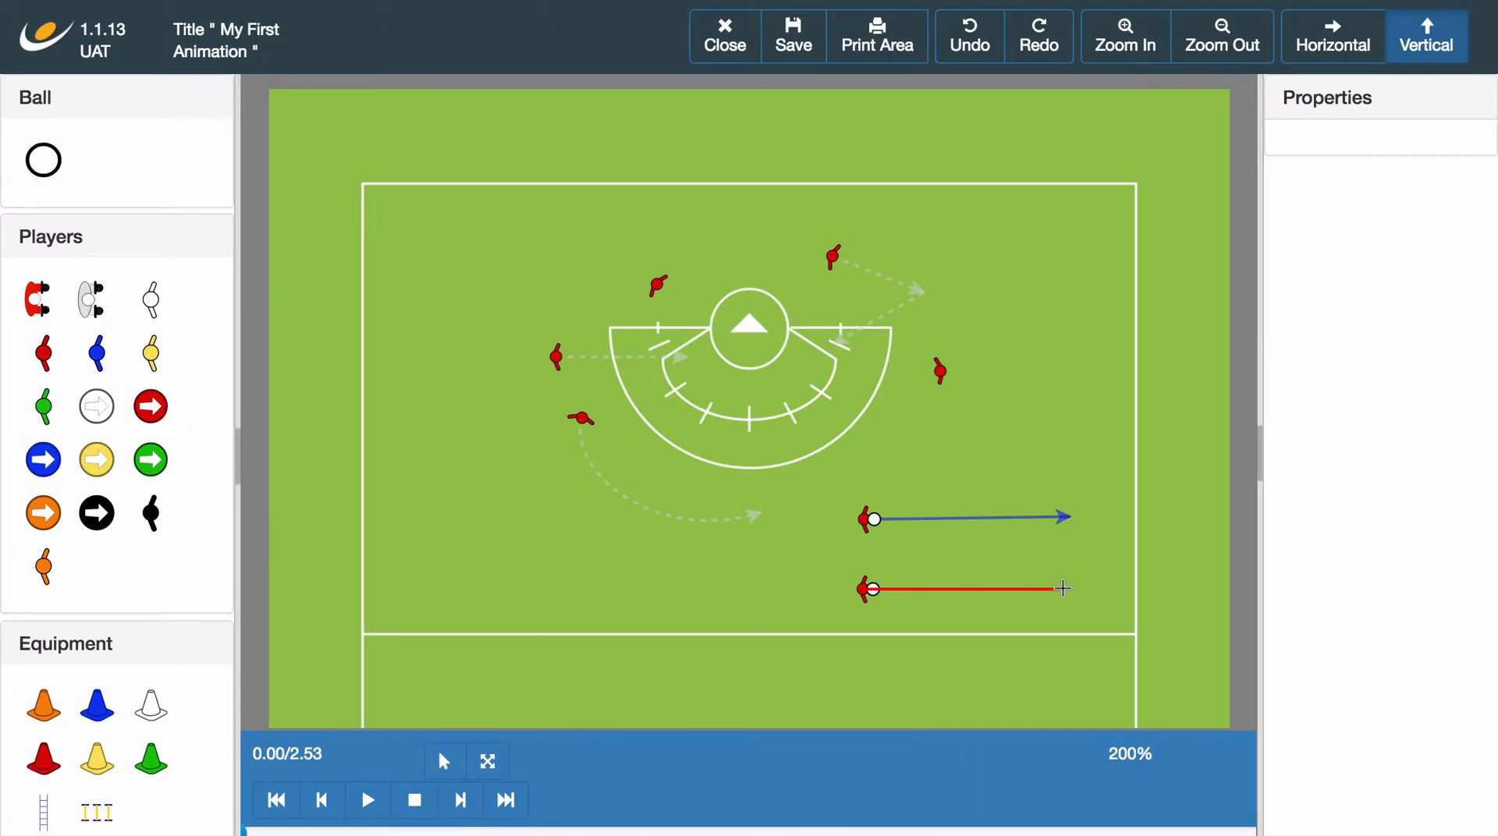
left_click(1062, 589)
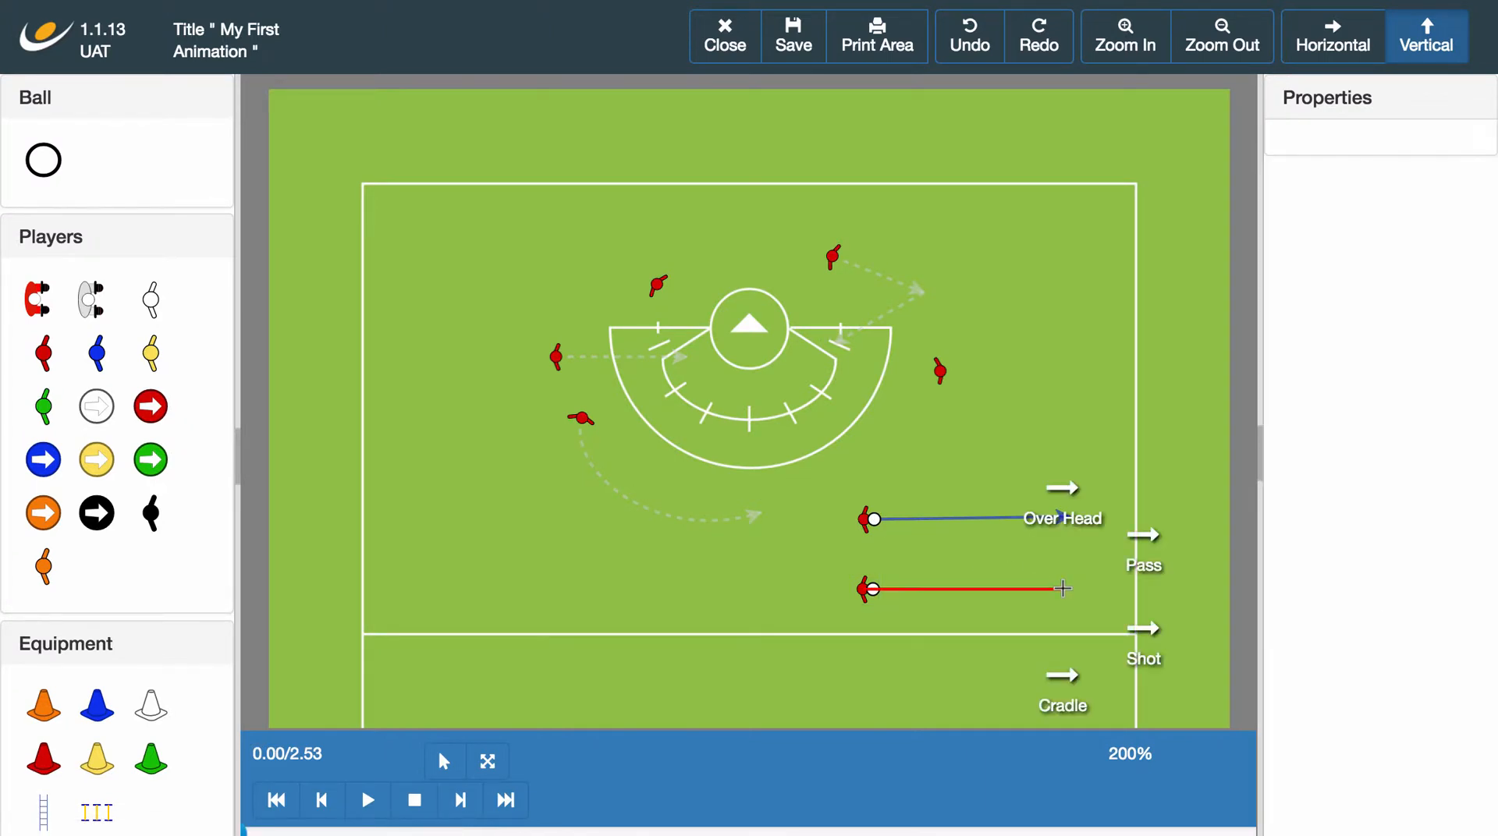
left_click(1154, 643)
left_click(938, 700)
left_click(368, 815)
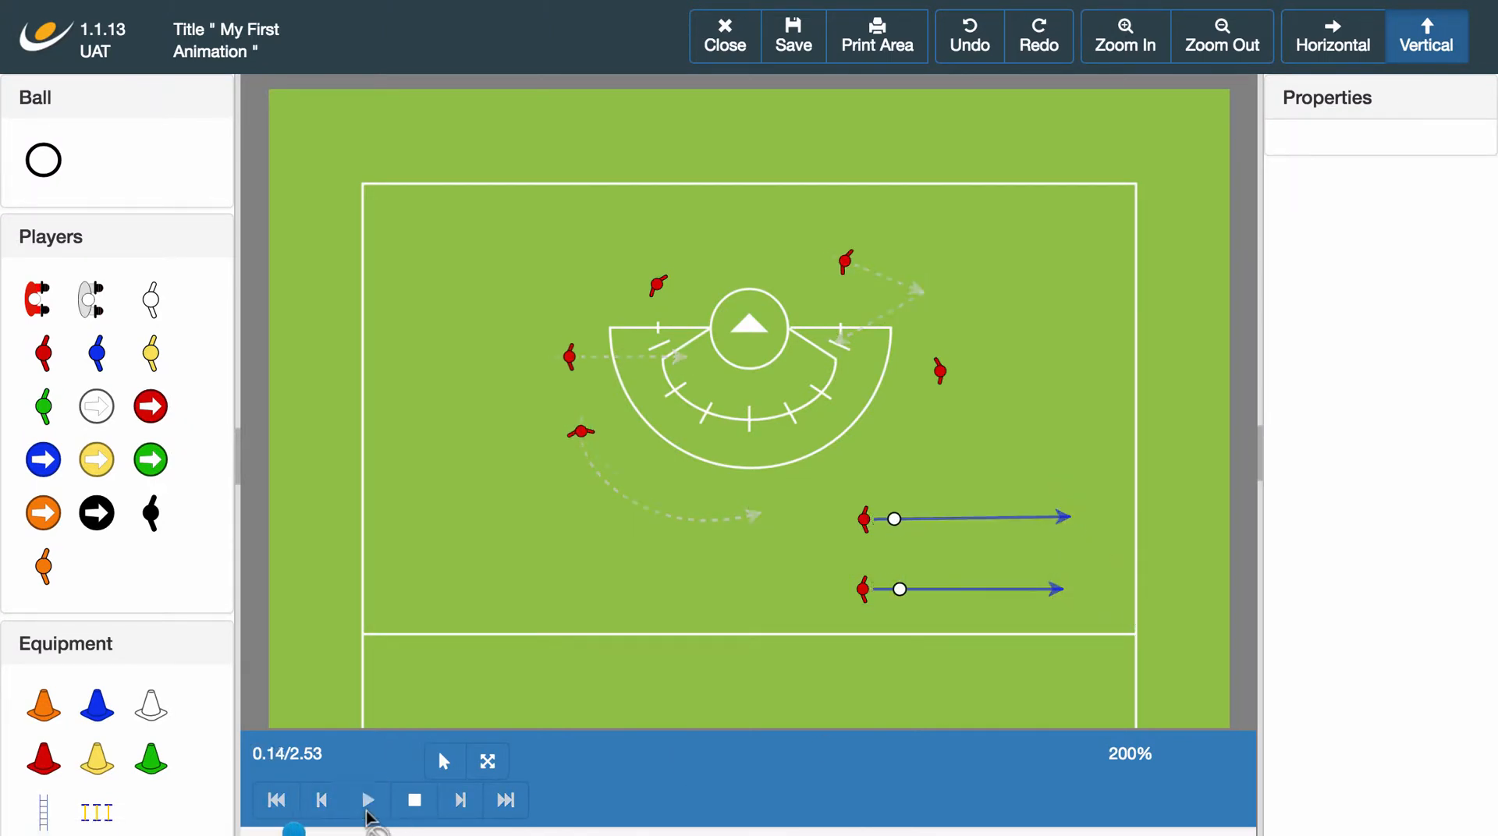
left_click(415, 800)
Delete the lower player's Shot and the upper player's Pass, keeping both ball carriers.
left_click(1084, 598)
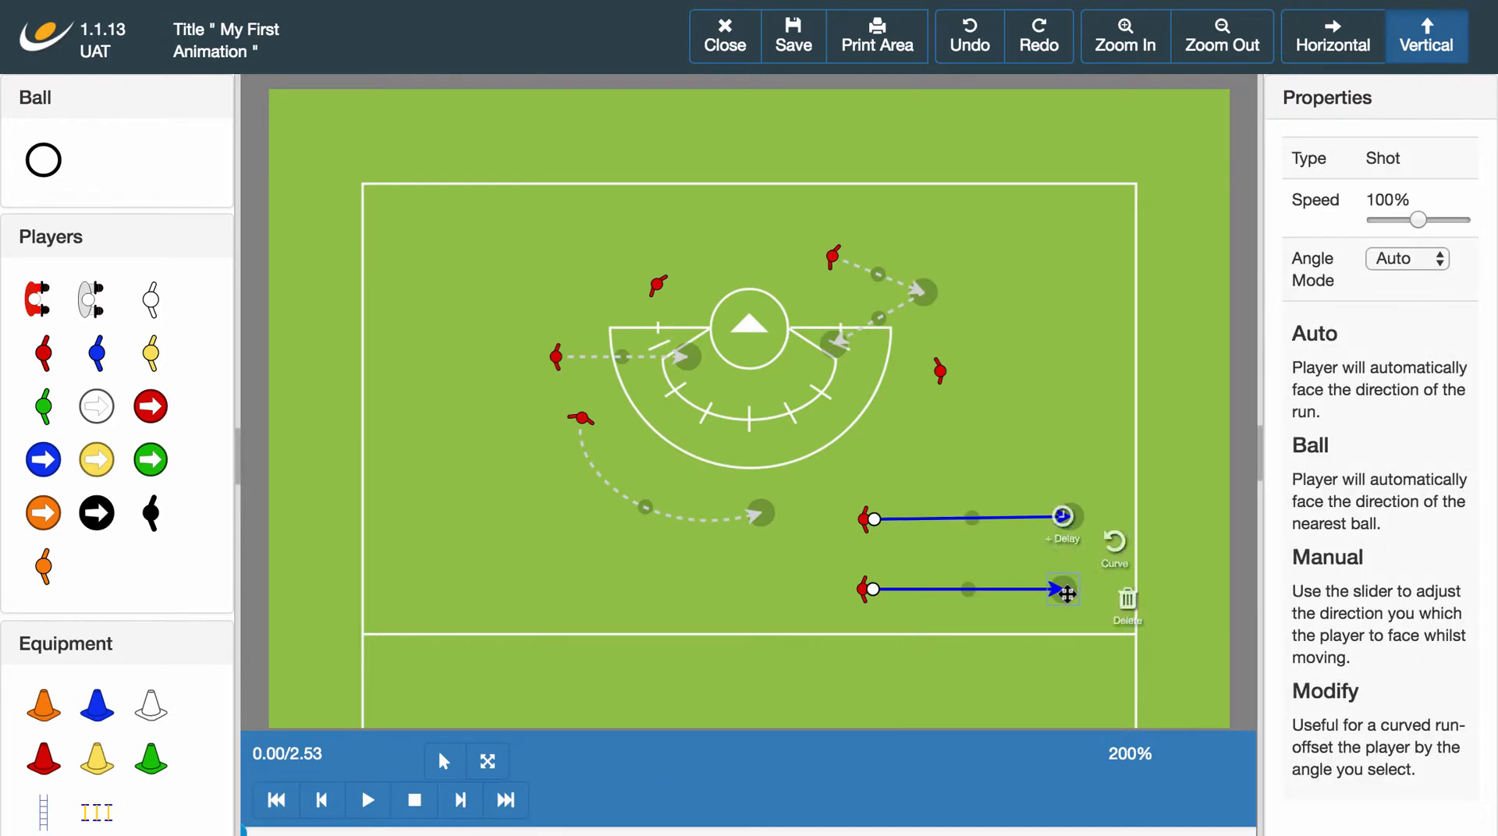
left_click(1144, 603)
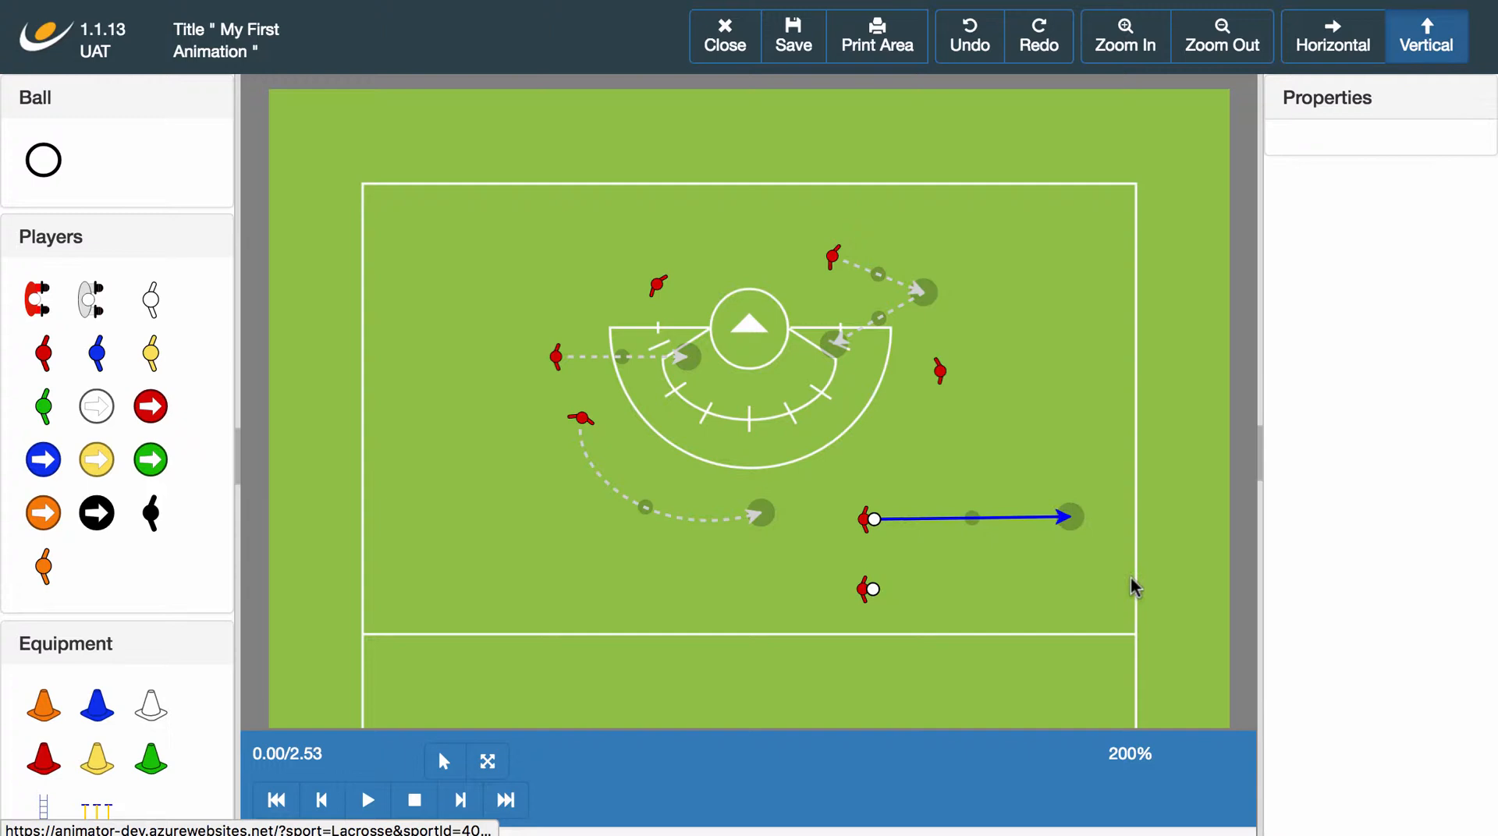
left_click(1070, 516)
left_click(1154, 539)
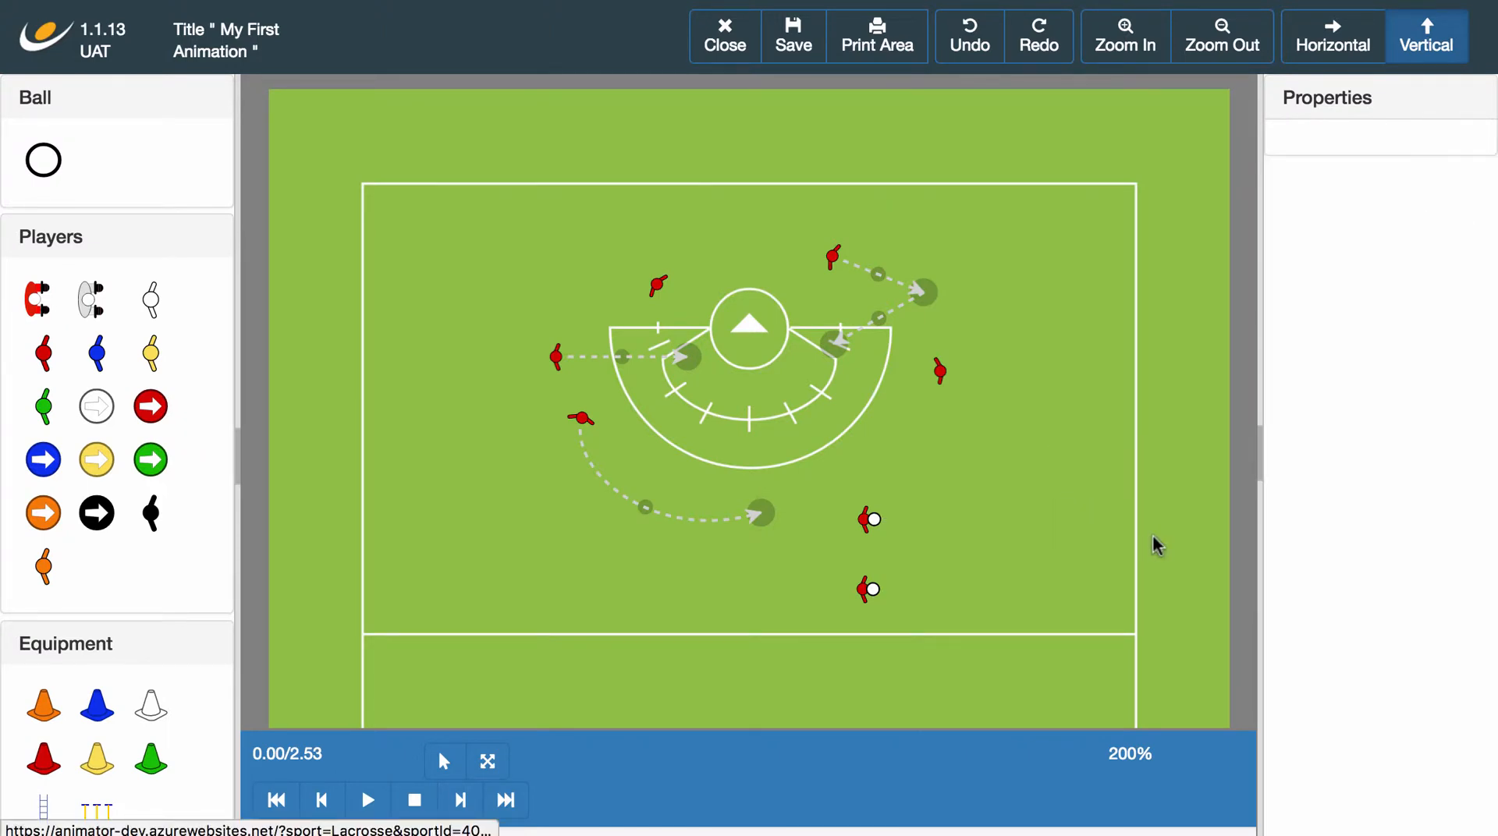
Draw a horizontal Over Head throw from the upper ball carrier toward the right sideline and play the animation.
left_click(866, 521)
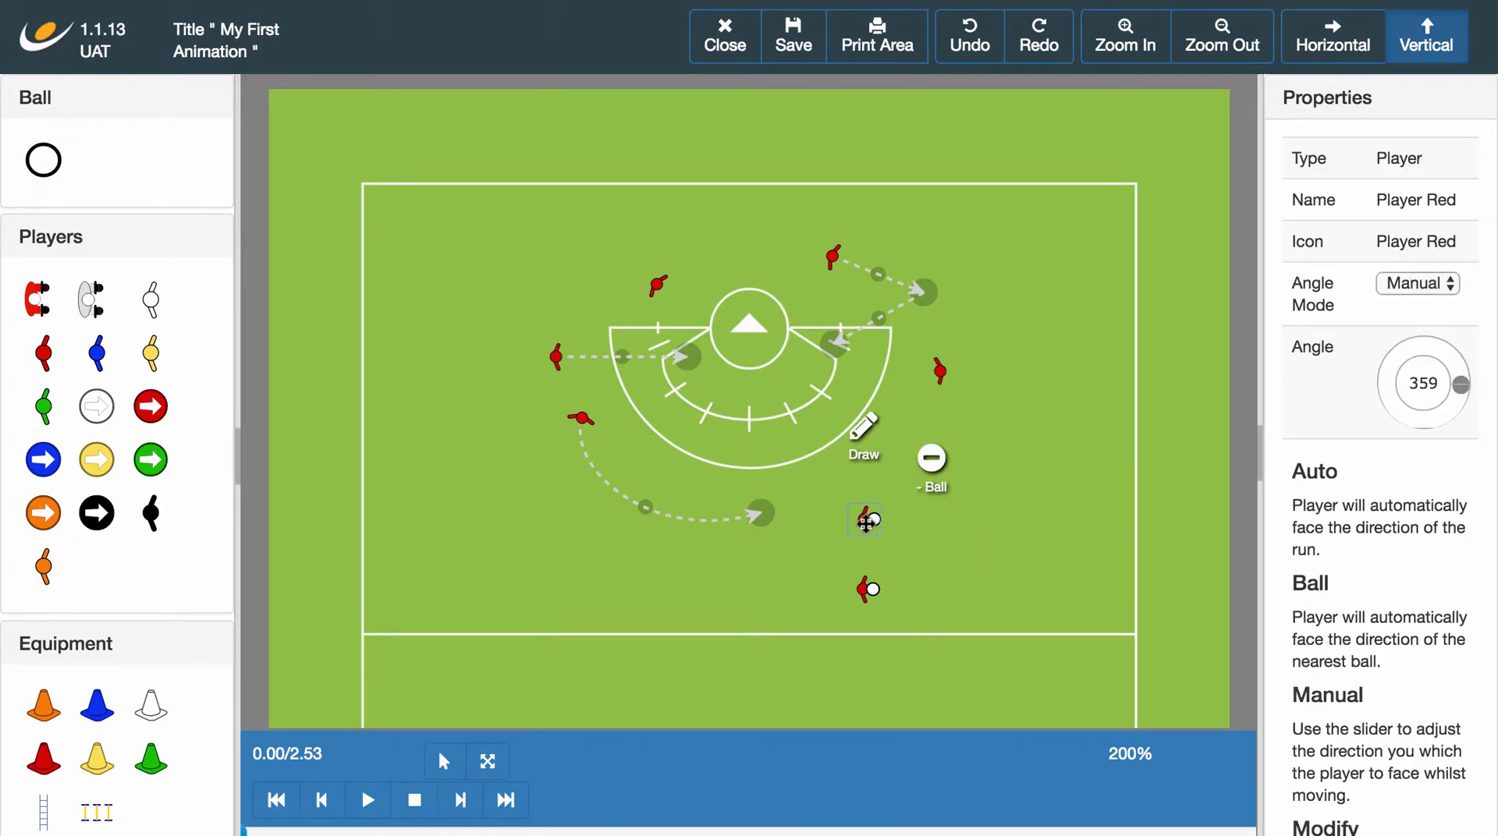
left_click(863, 452)
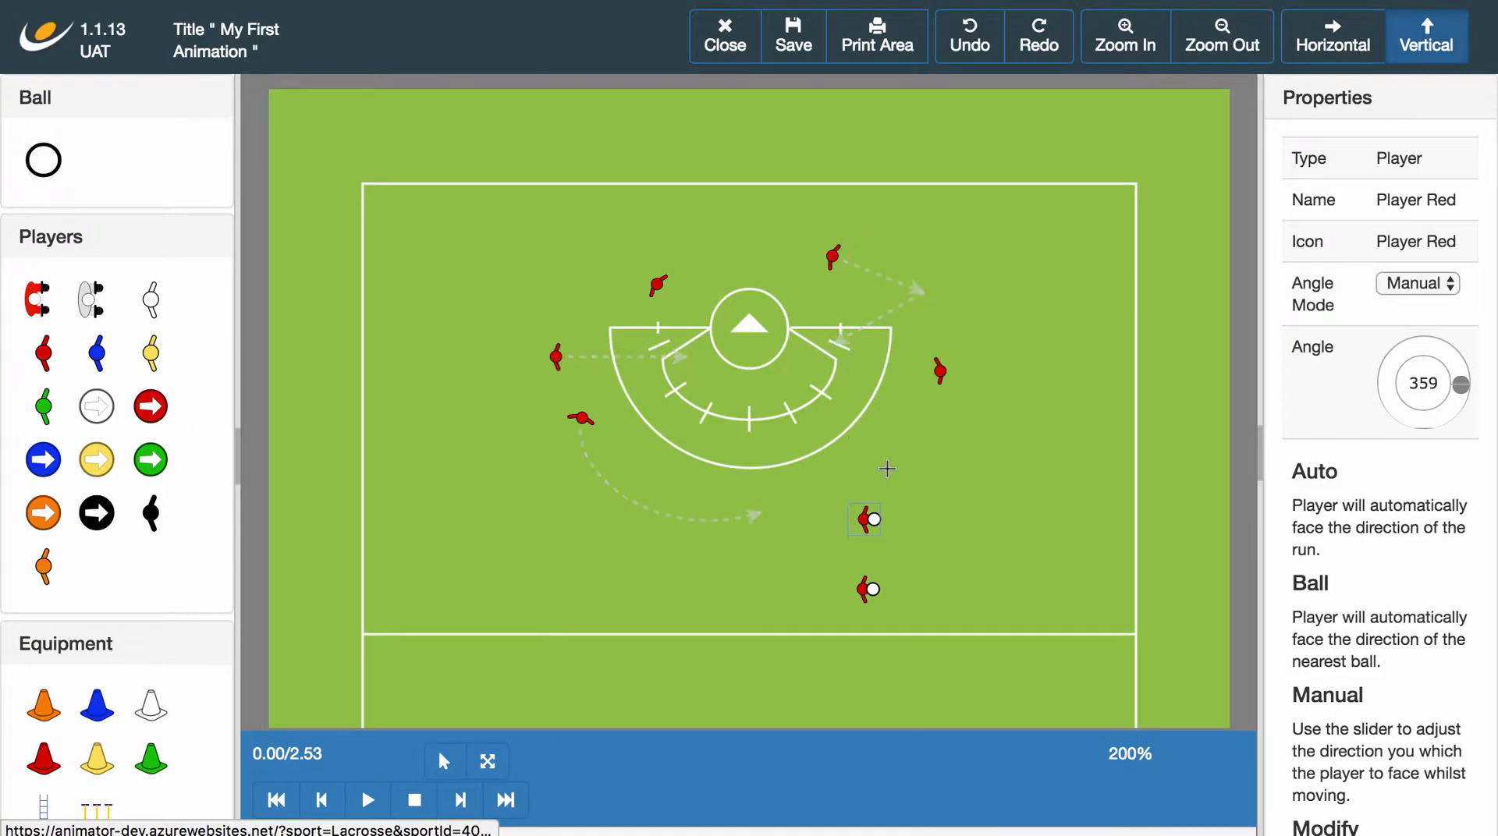
left_click(1074, 520)
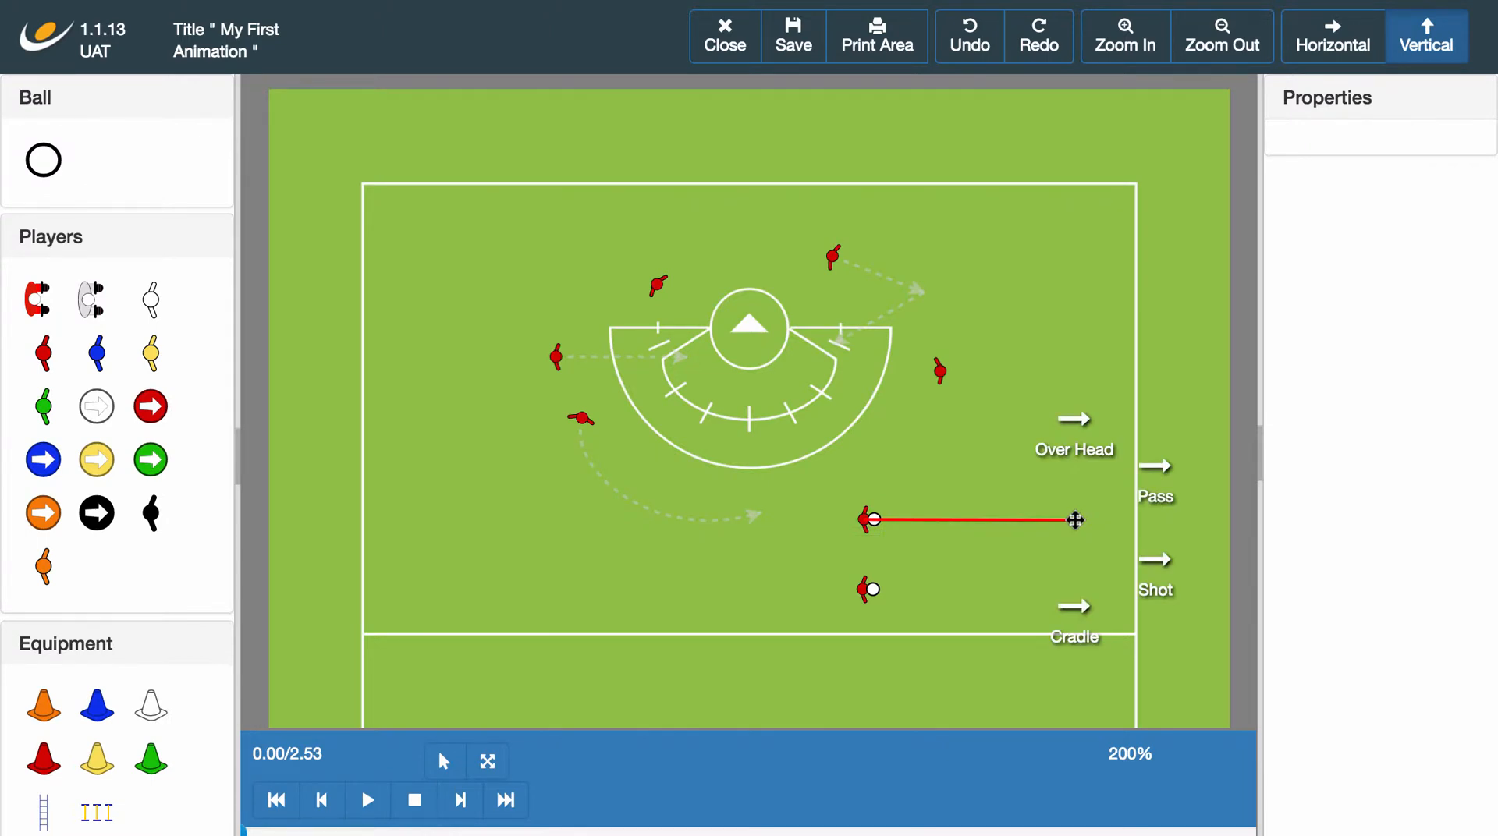
left_click(1068, 446)
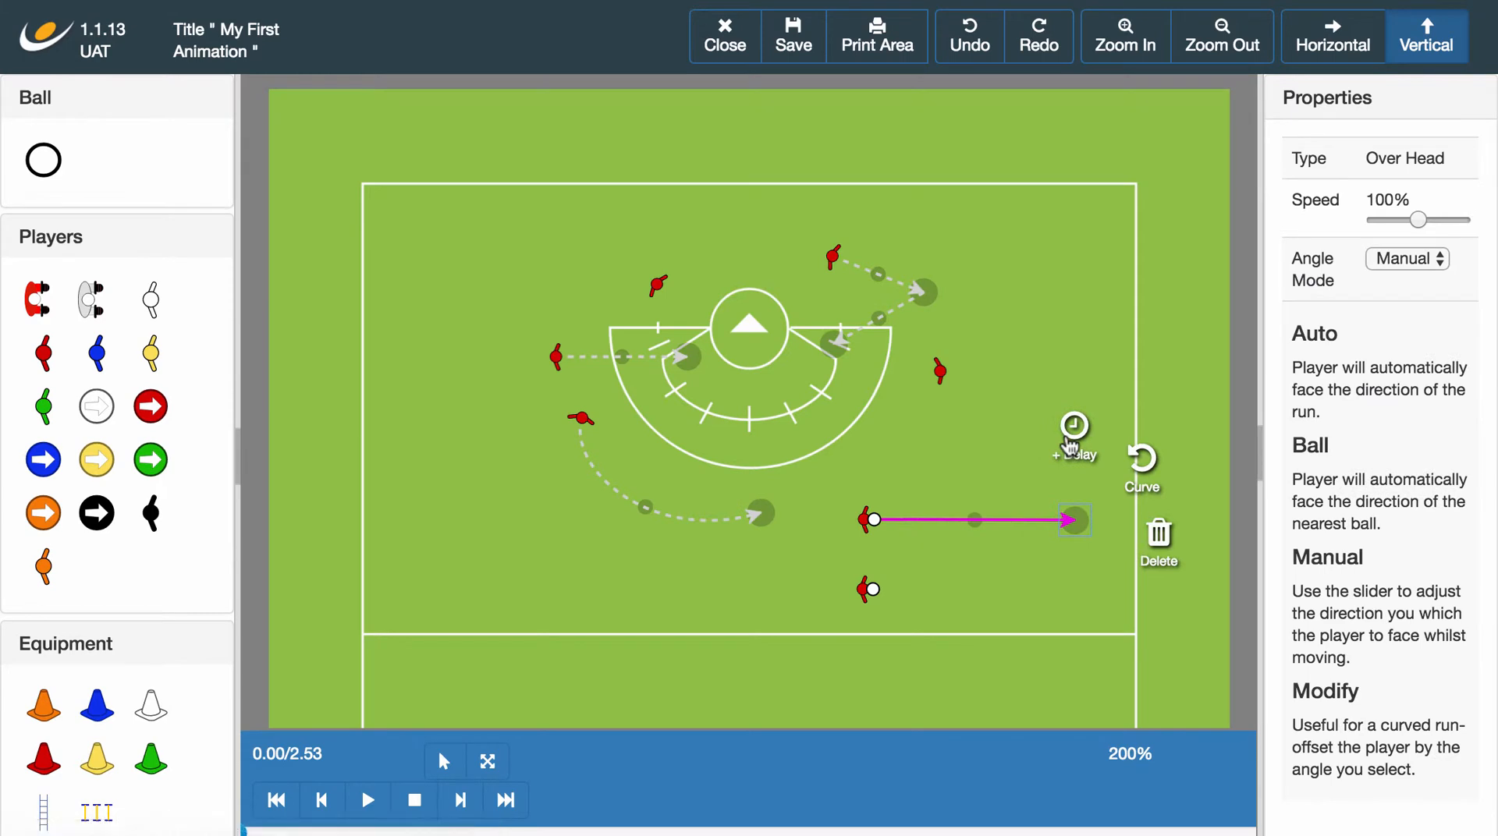
left_click(996, 645)
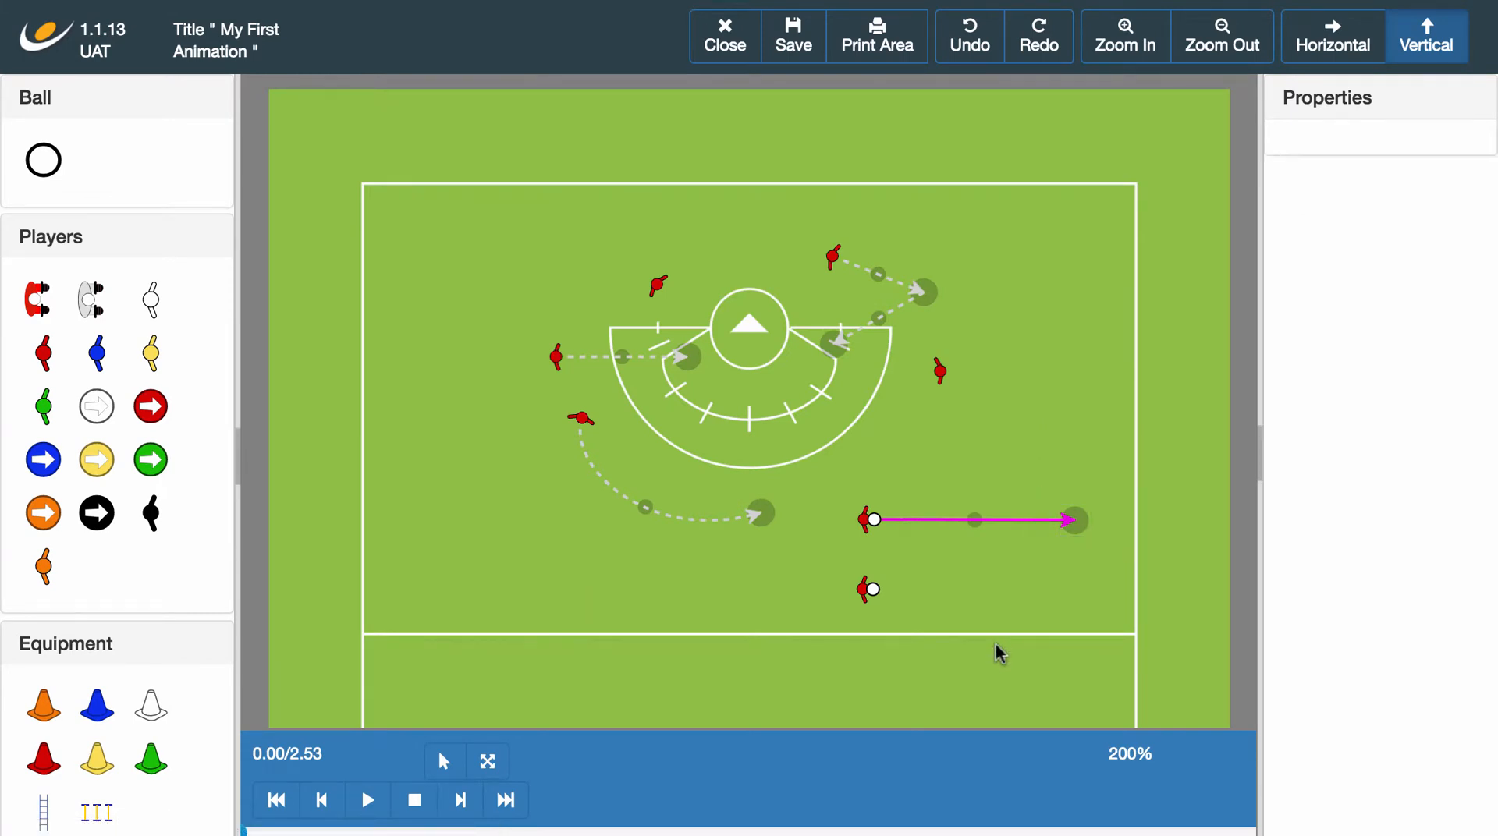
left_click(368, 801)
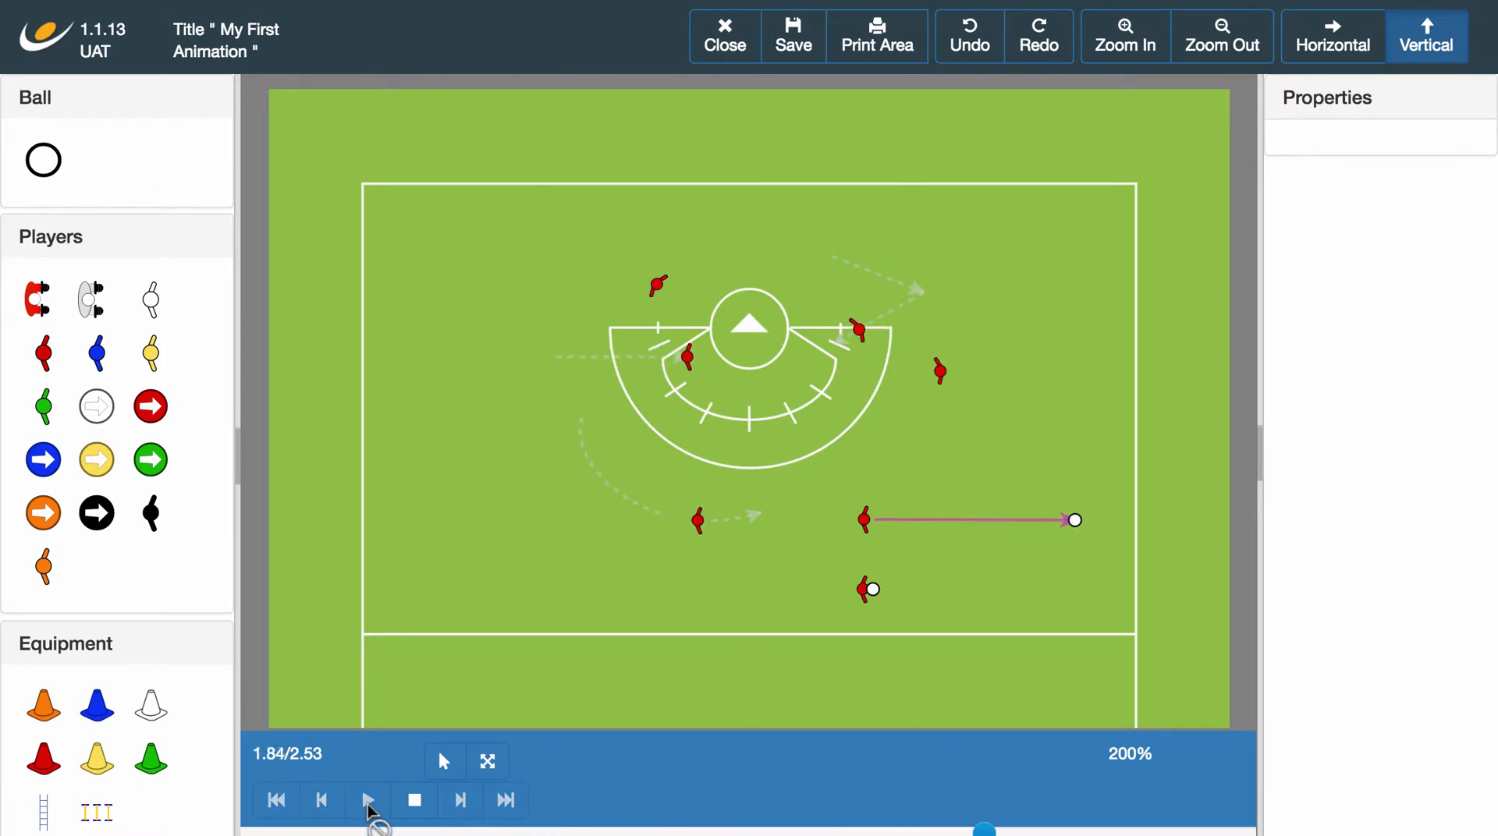
left_click(417, 810)
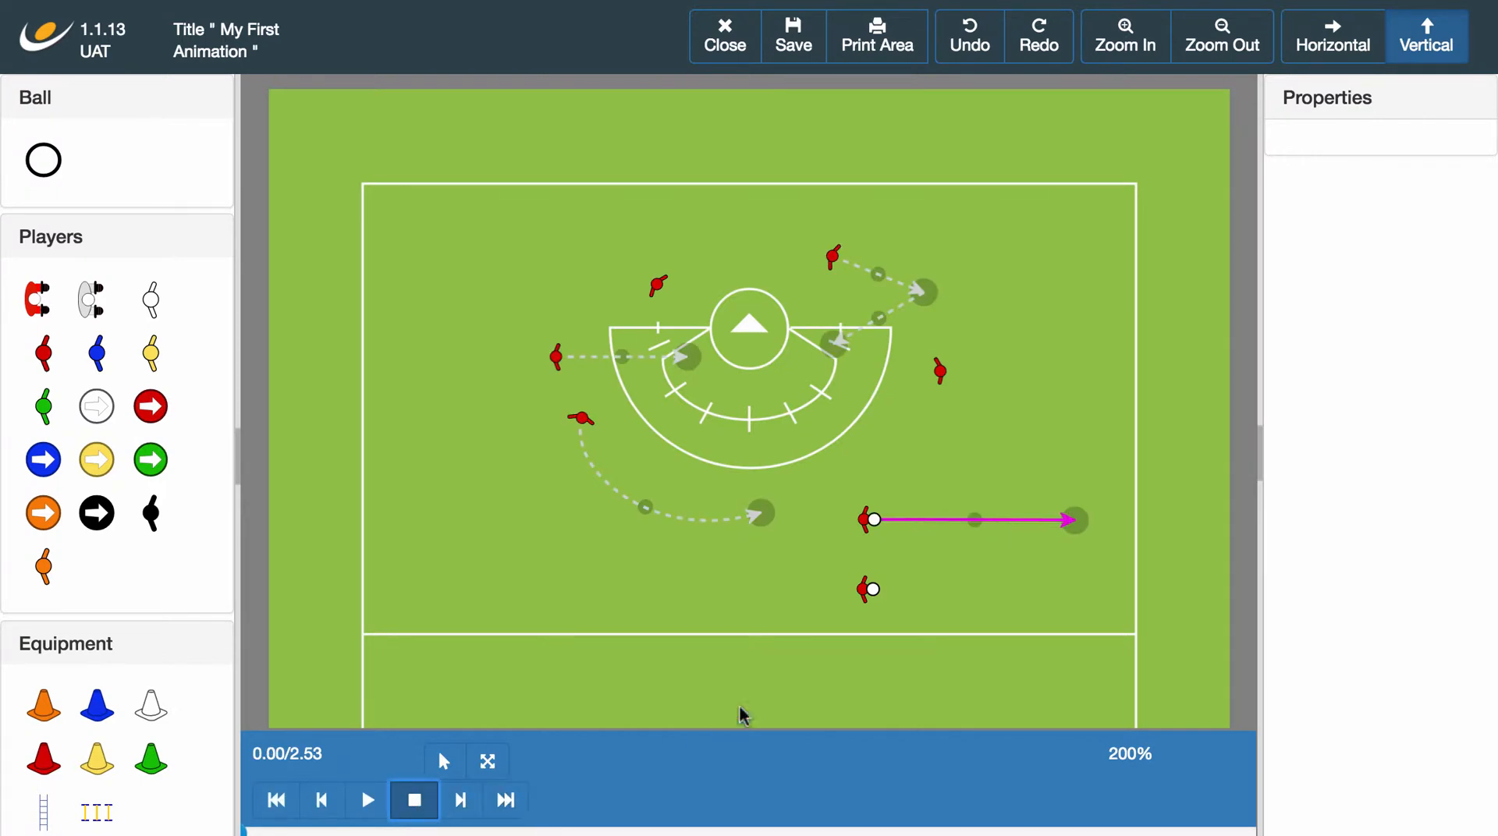
Delete the lower ball-carrying player and the upper ball carrier's Over Head throw.
left_click(866, 594)
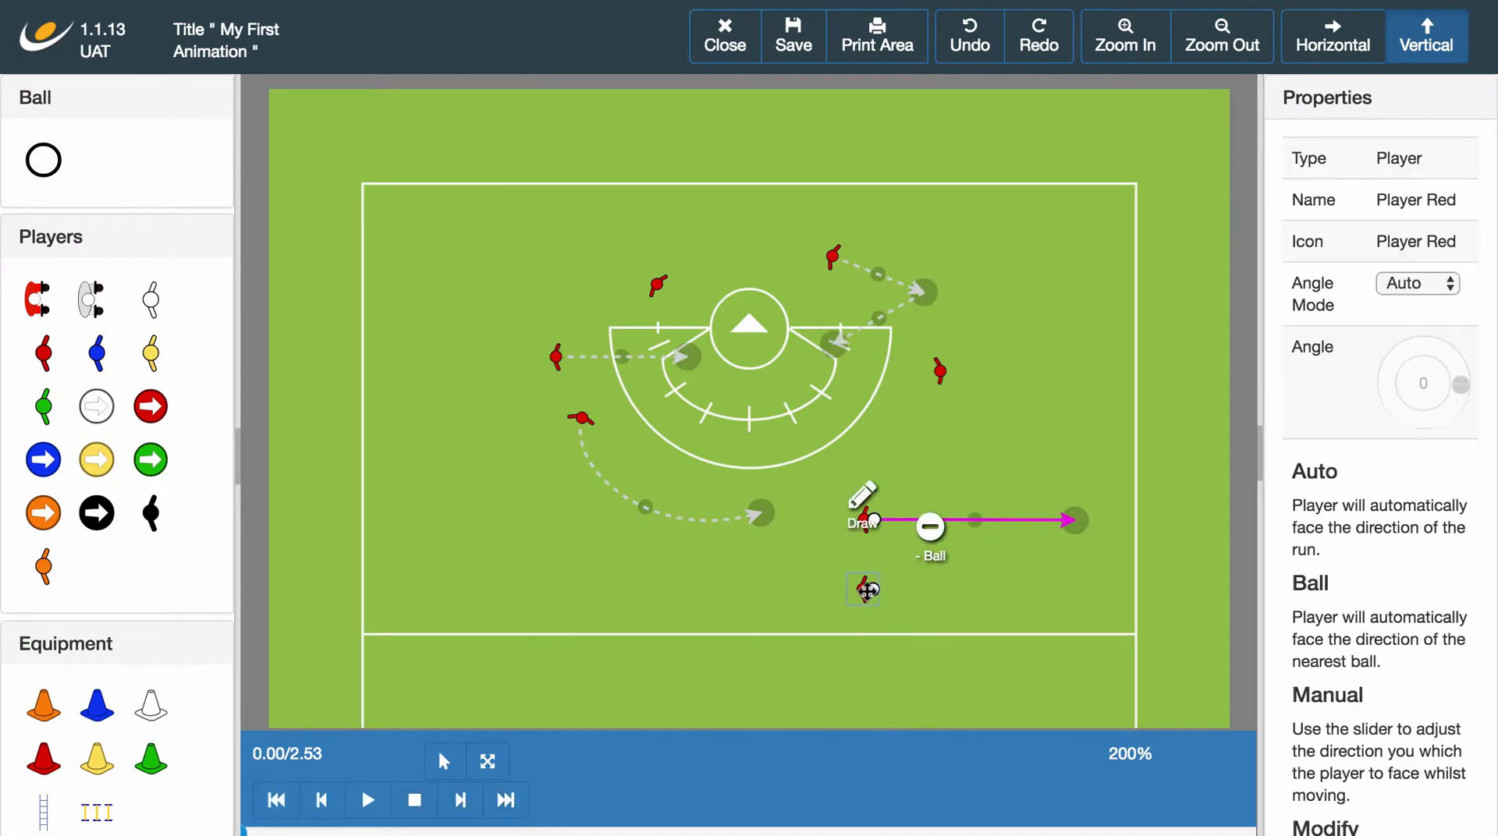
left_click(929, 531)
left_click(954, 607)
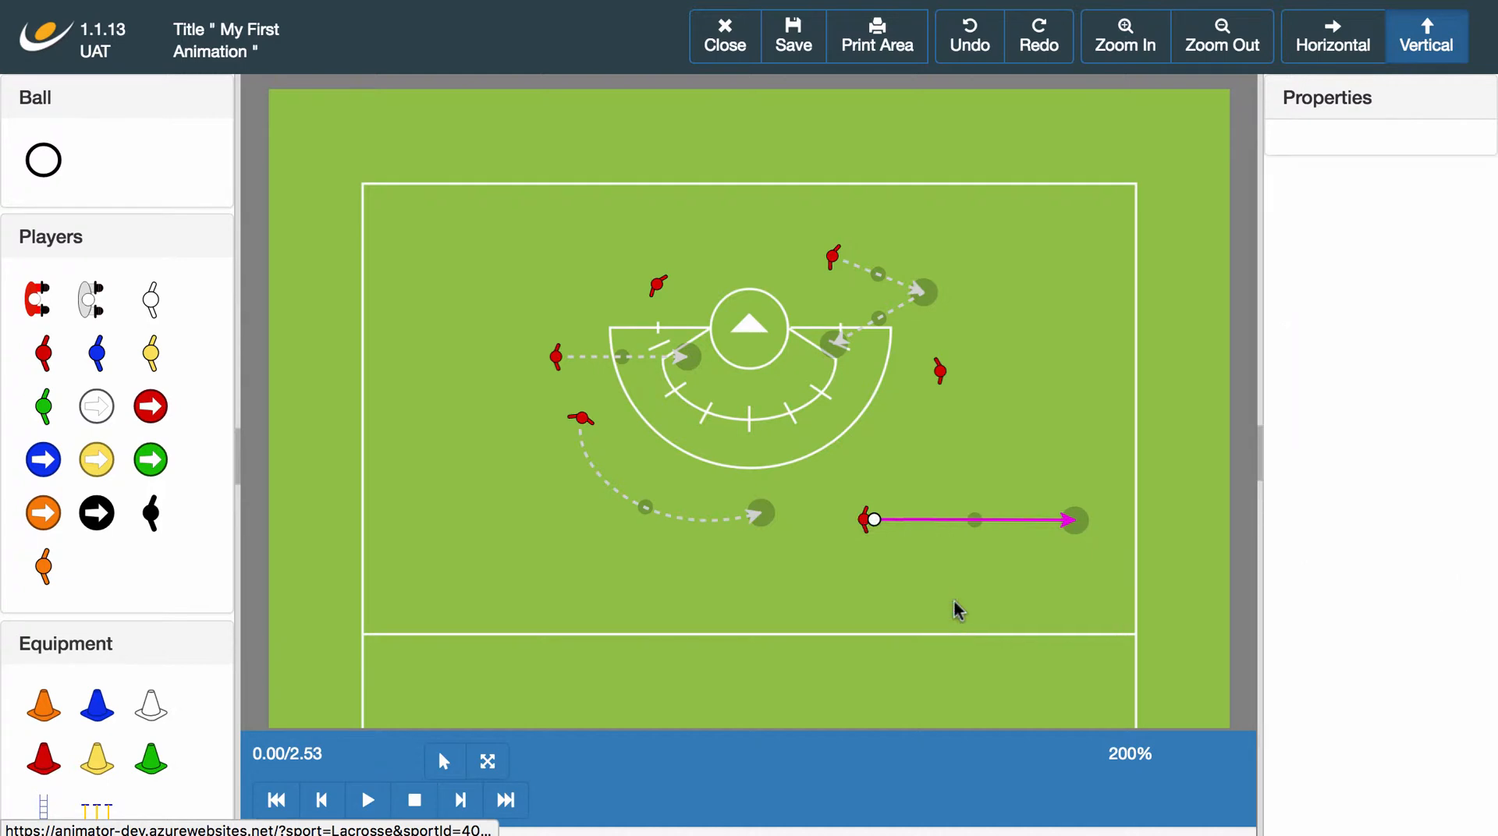
left_click(1077, 519)
left_click(1159, 534)
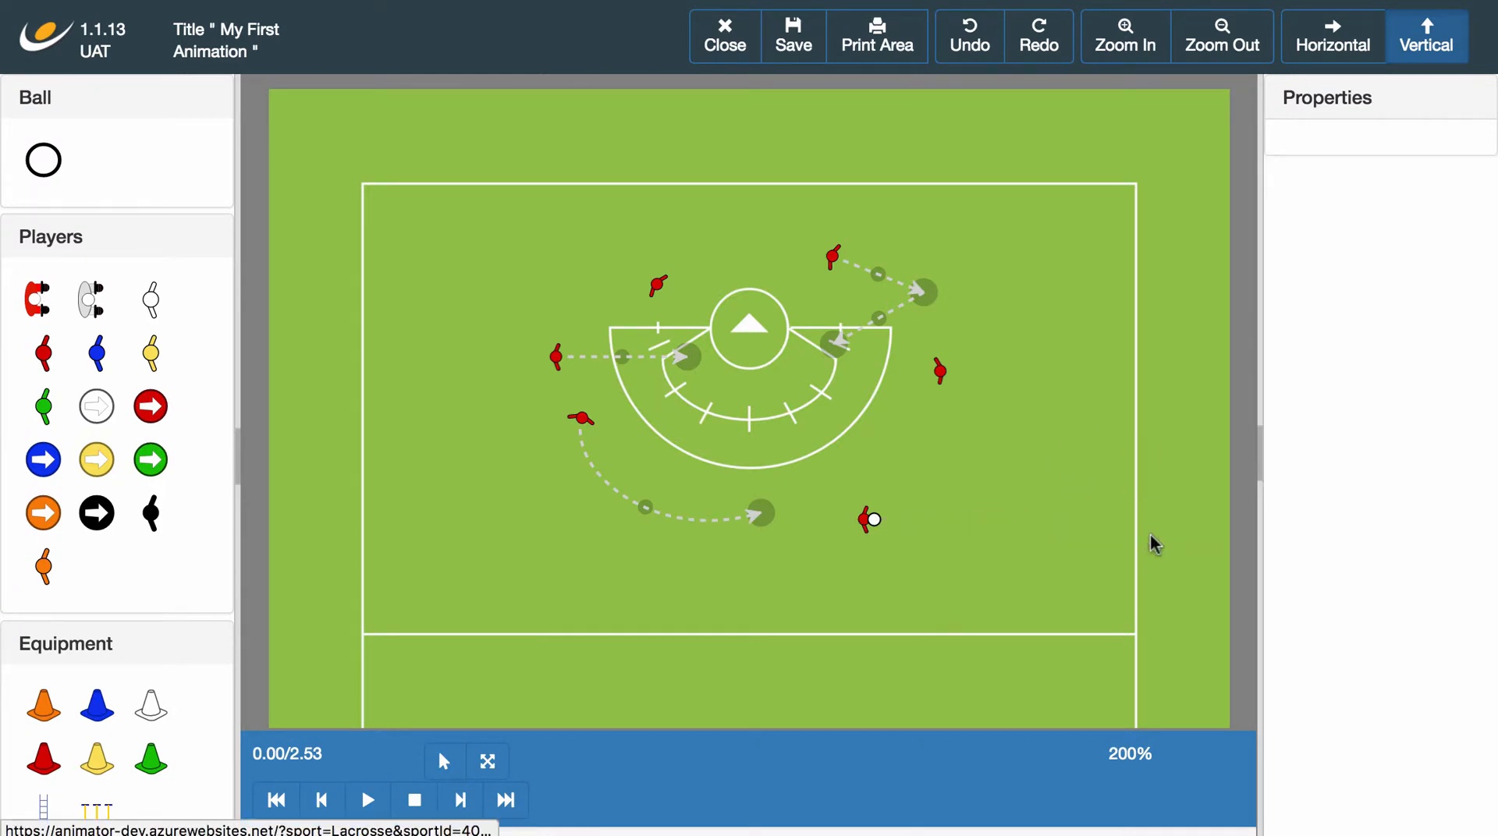
Draw a nearly horizontal Cradle run from the ball carrier toward the right sideline and play the animation.
left_click(865, 519)
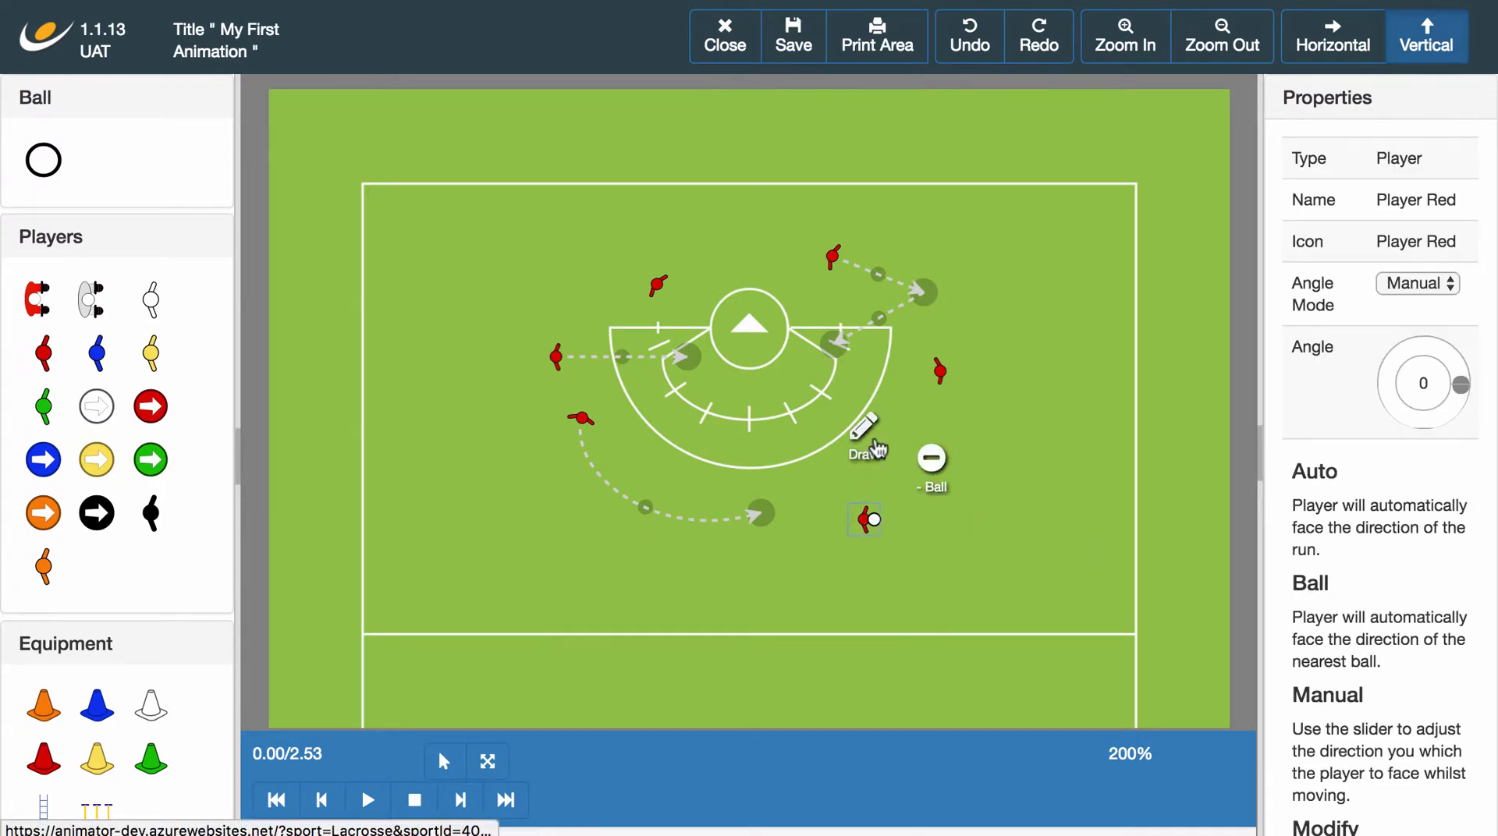
left_click(870, 451)
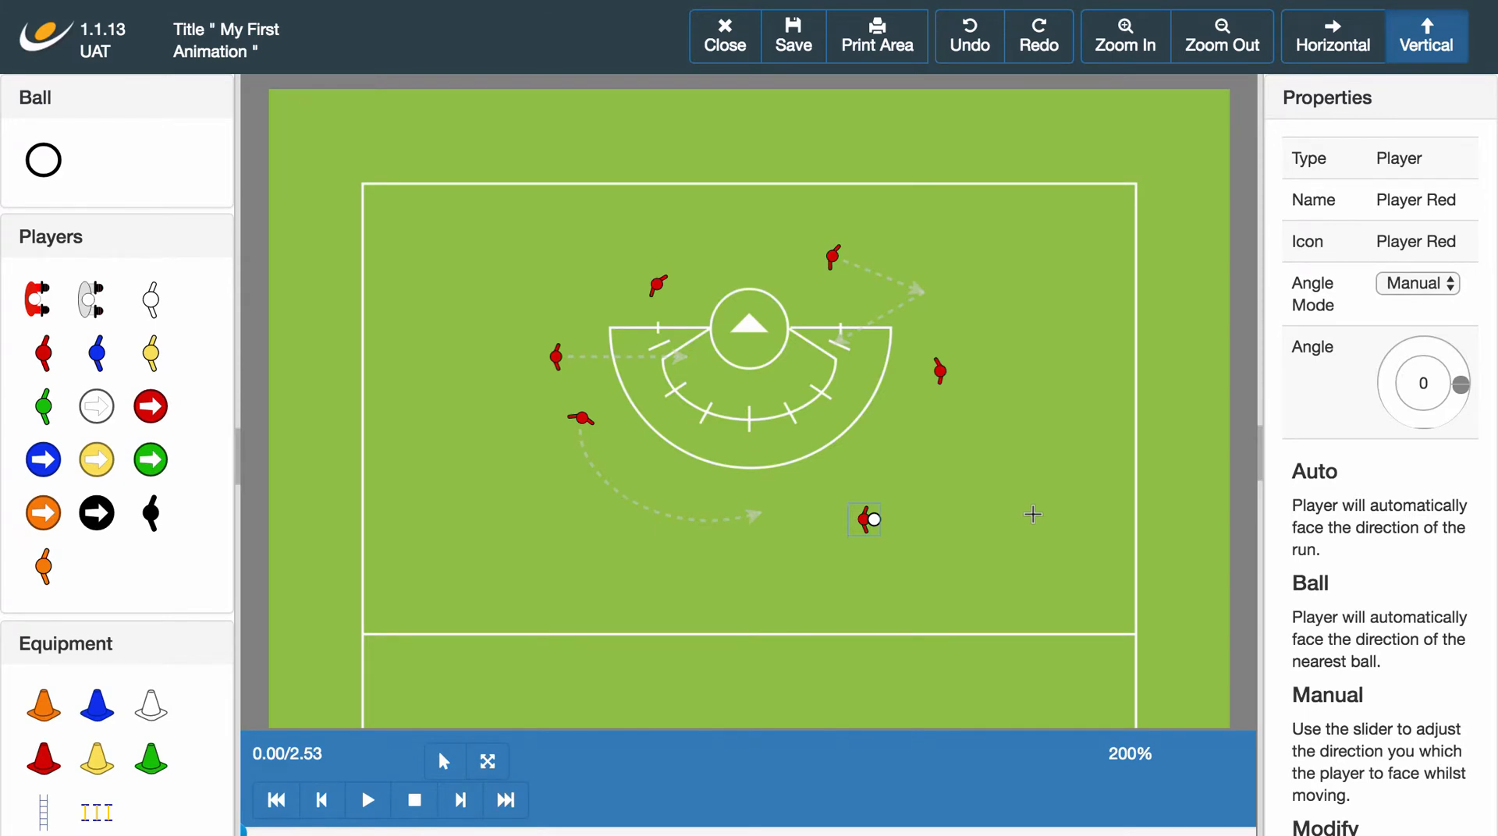
left_click(1033, 514)
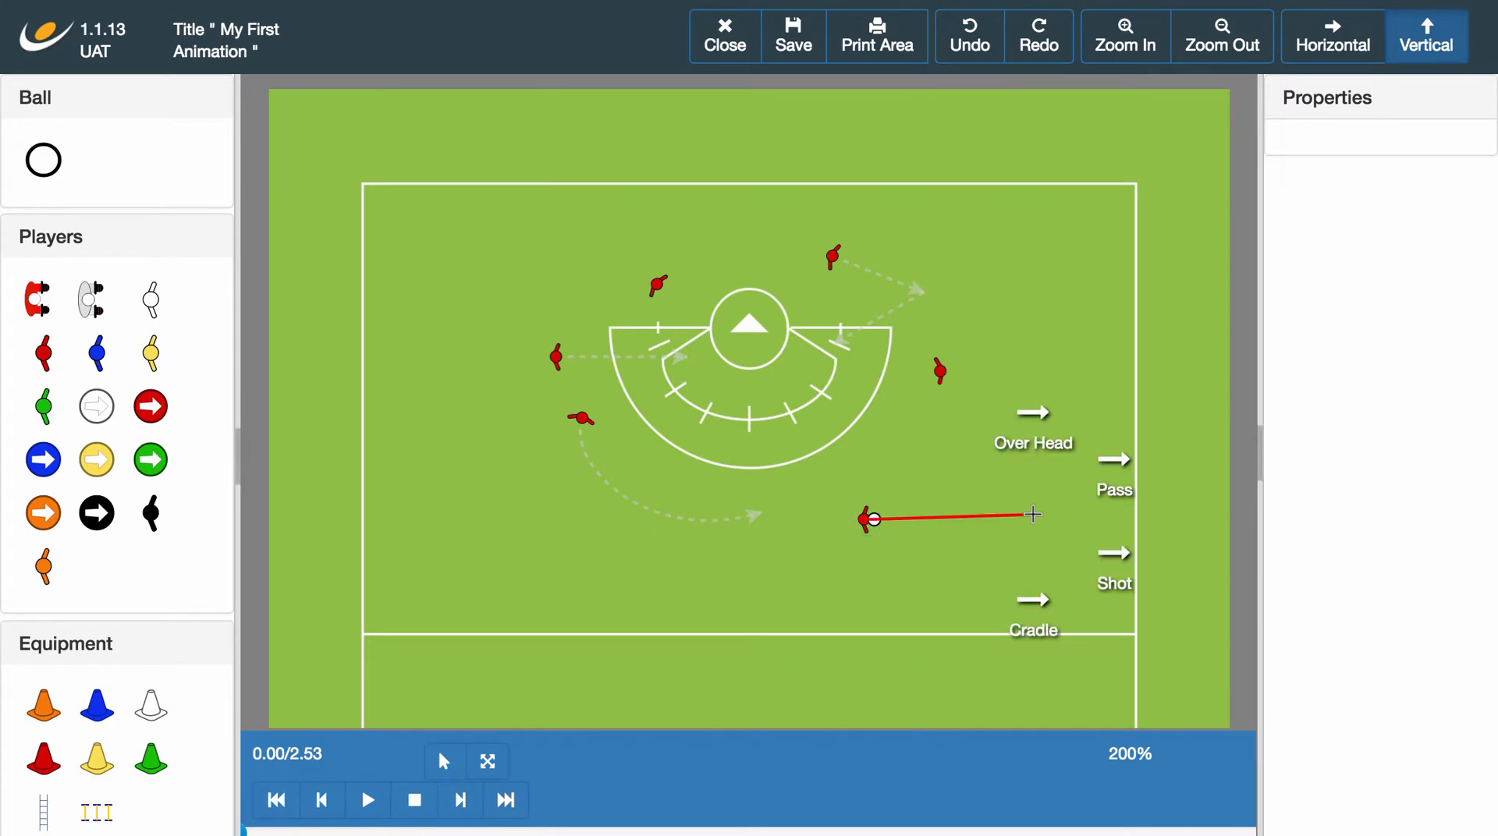
left_click(1034, 601)
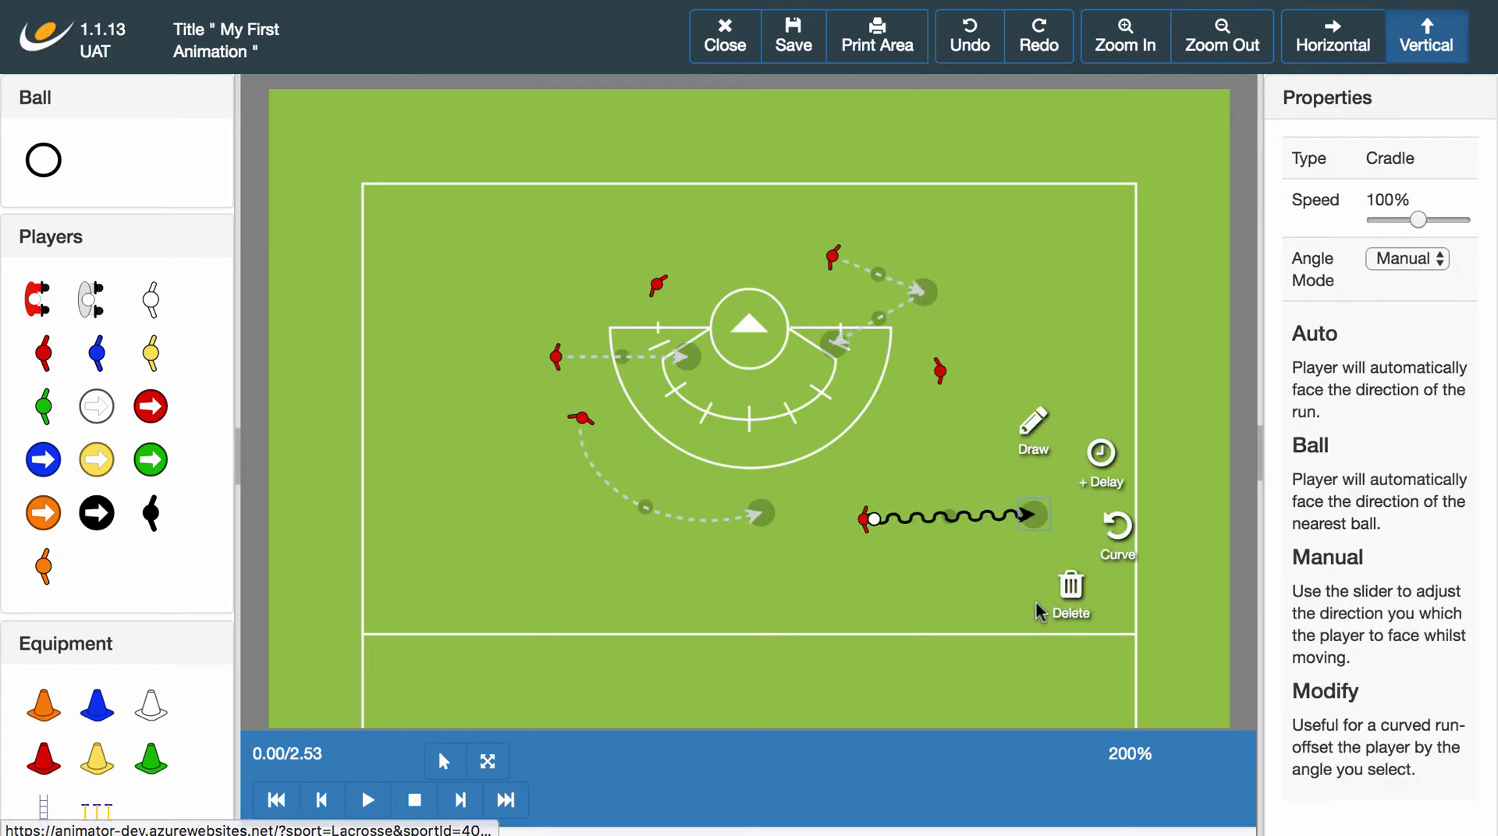
left_click(923, 618)
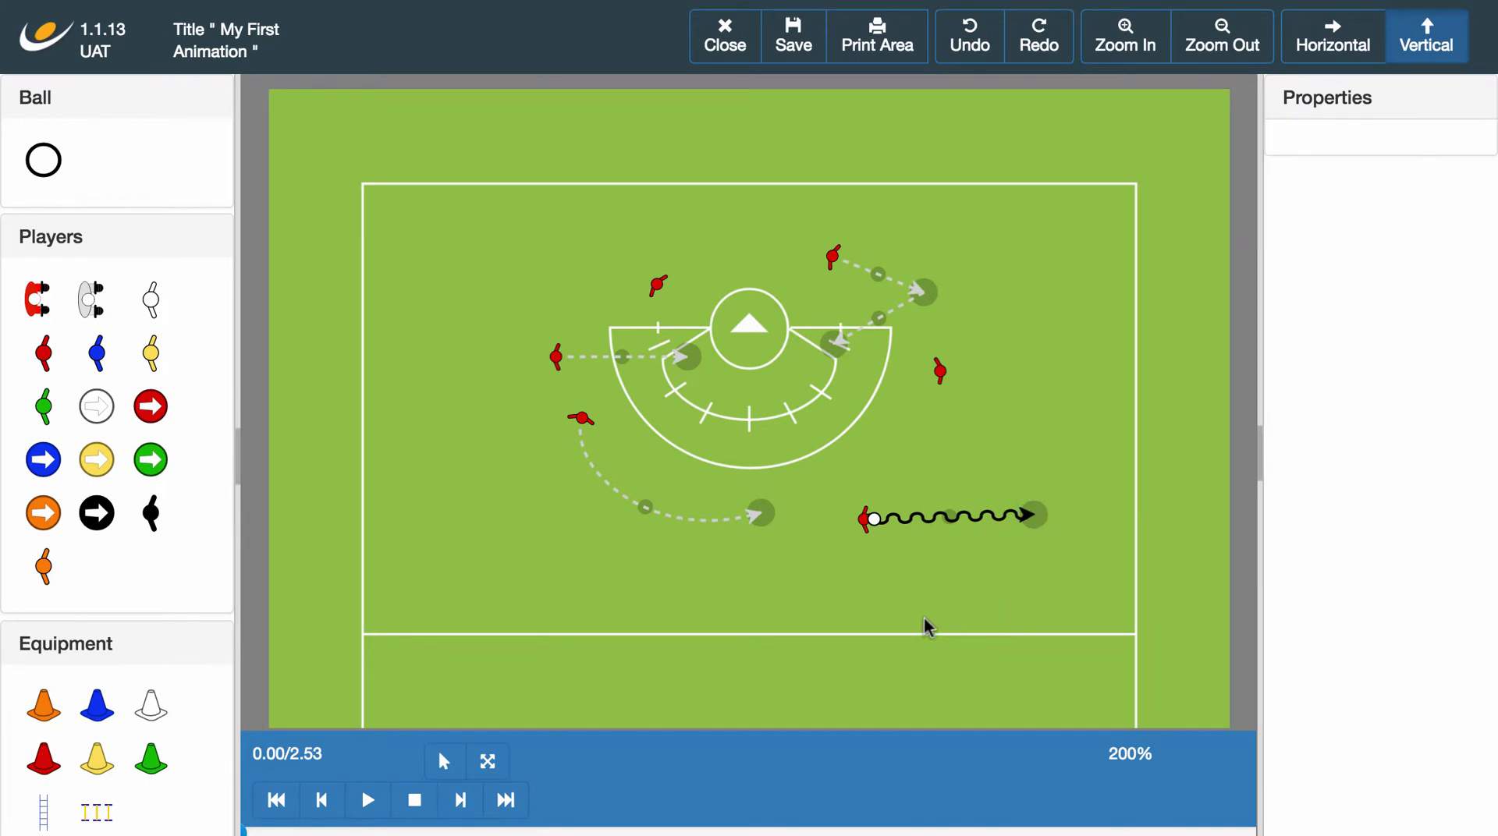
left_click(368, 801)
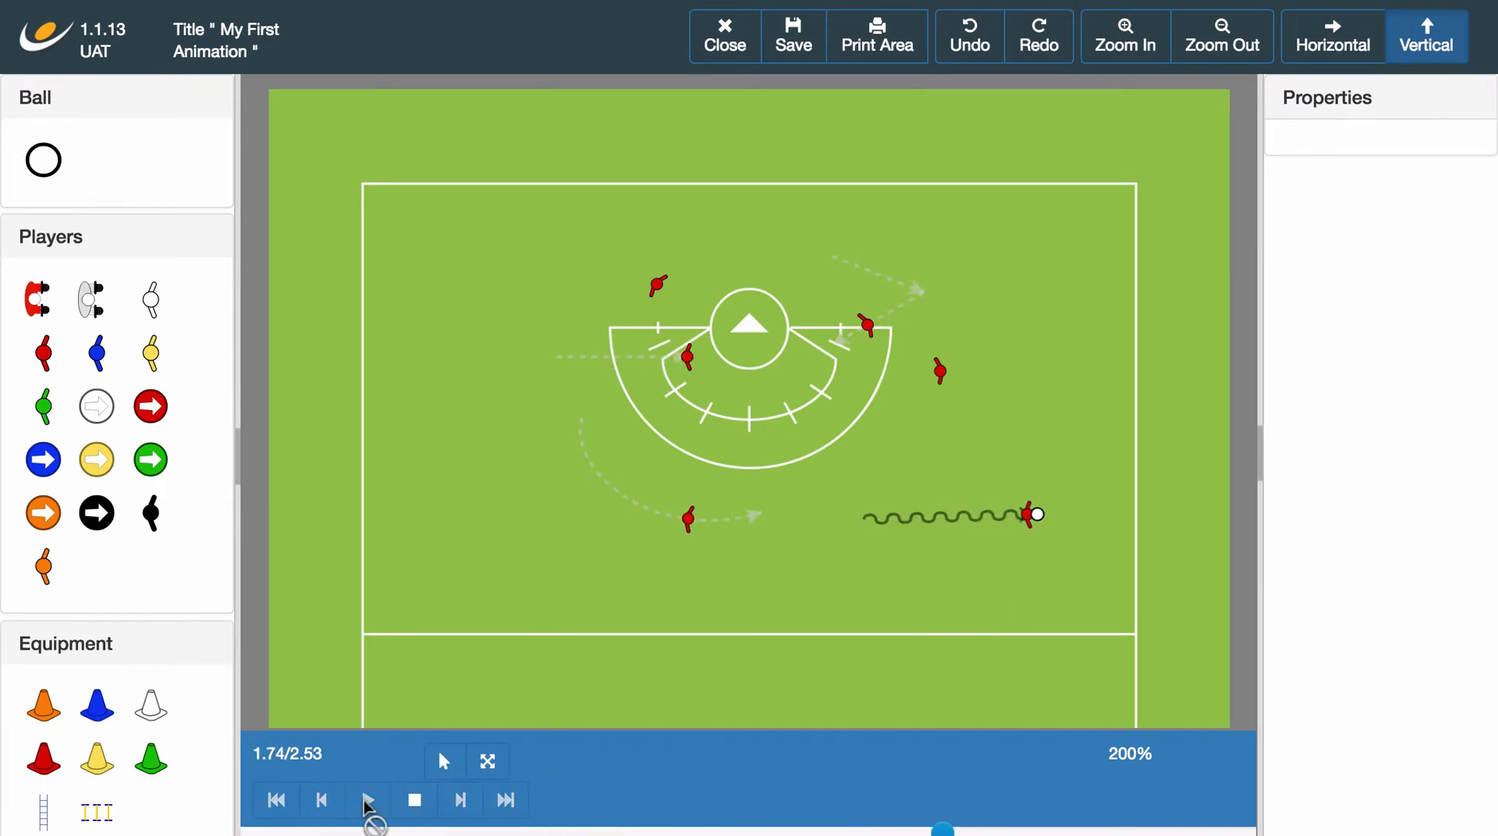
left_click(415, 800)
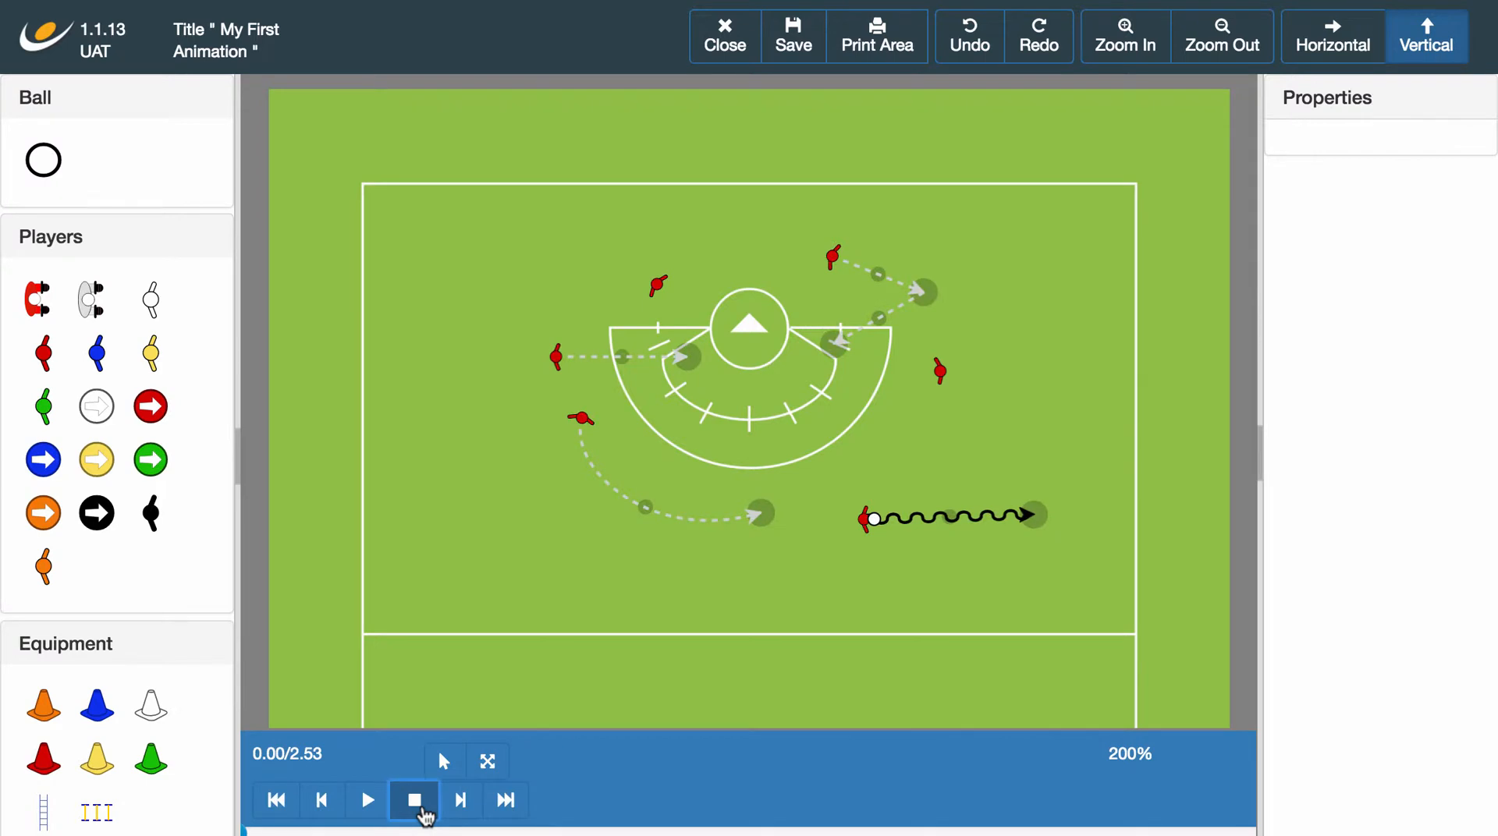
Delete the Cradle run and move the ball carrier slightly up toward the goal arc, facing angle 223.
left_click(1041, 521)
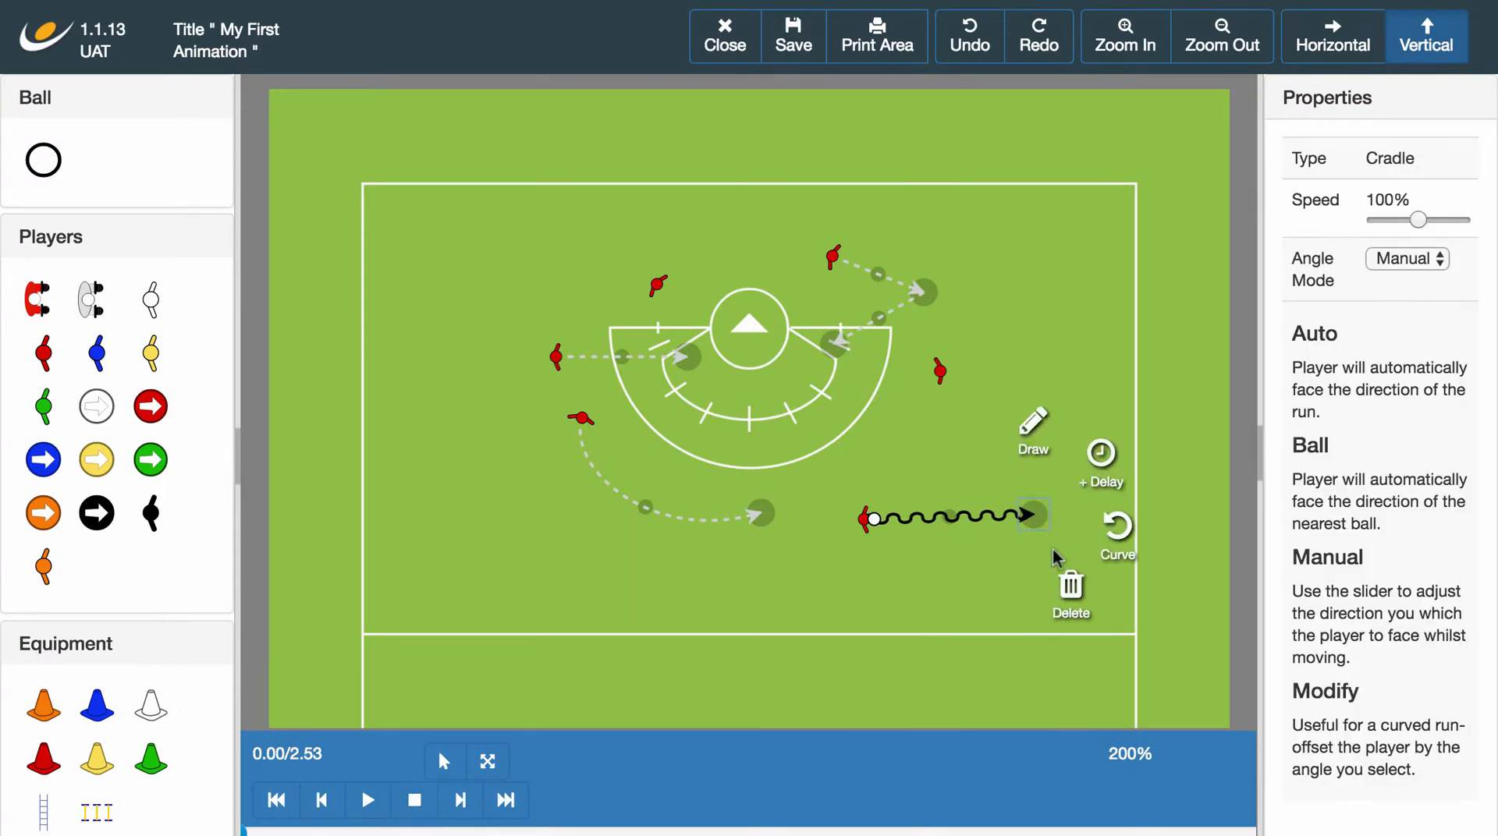
left_click(1071, 593)
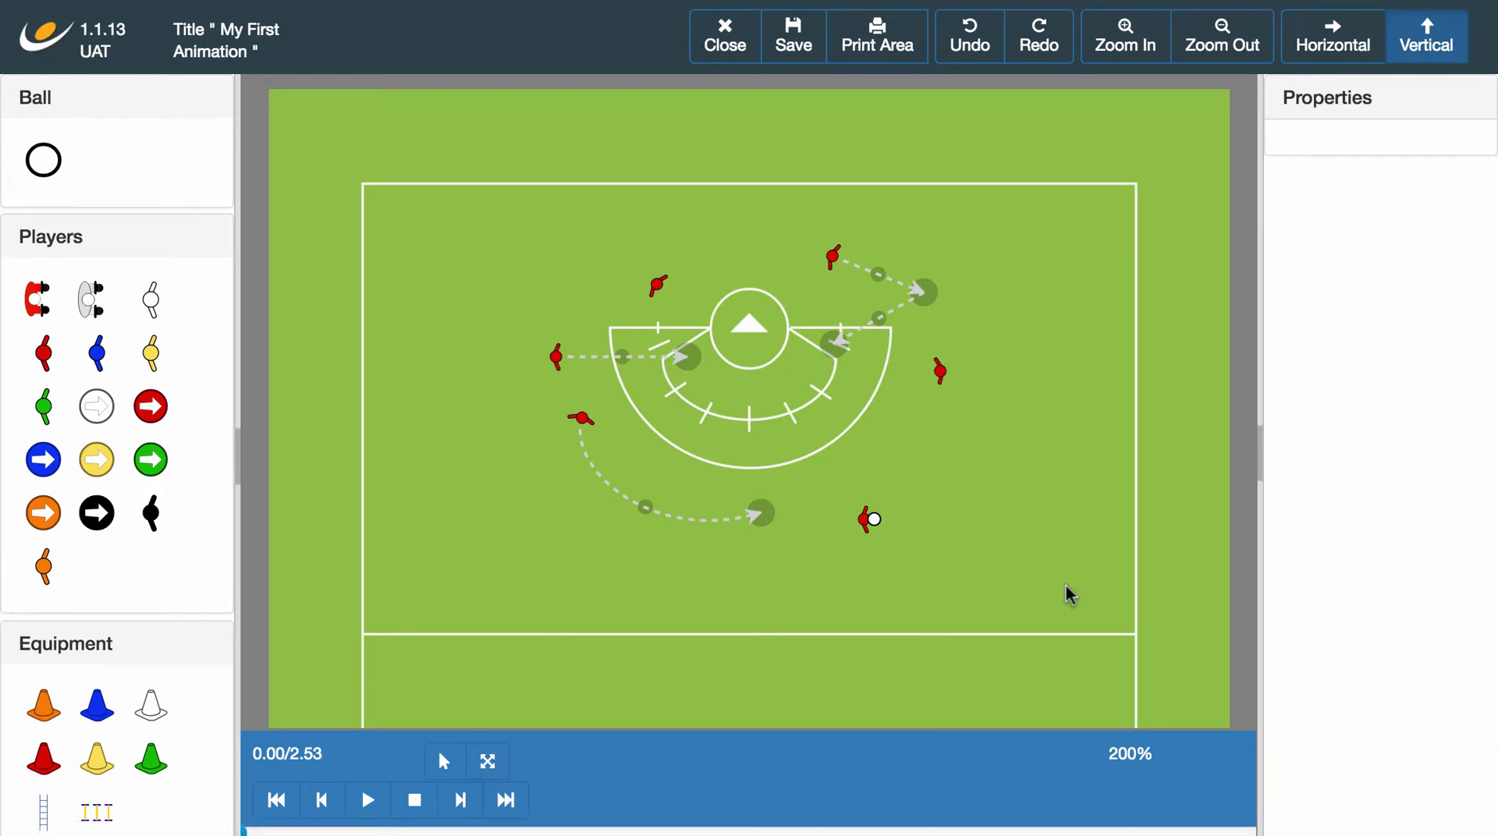
left_click_drag(873, 531, 877, 476)
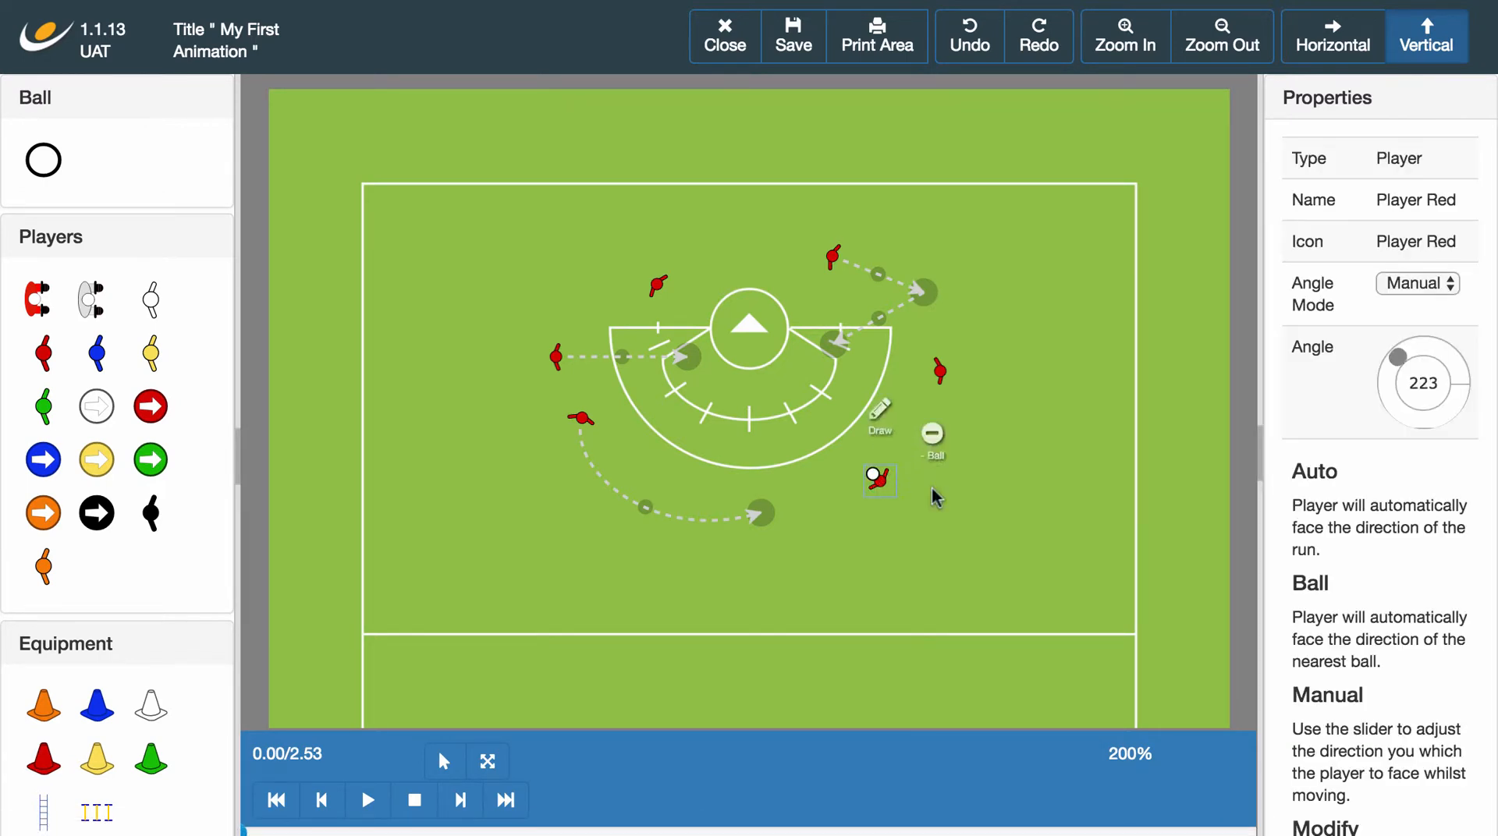
left_click(1053, 522)
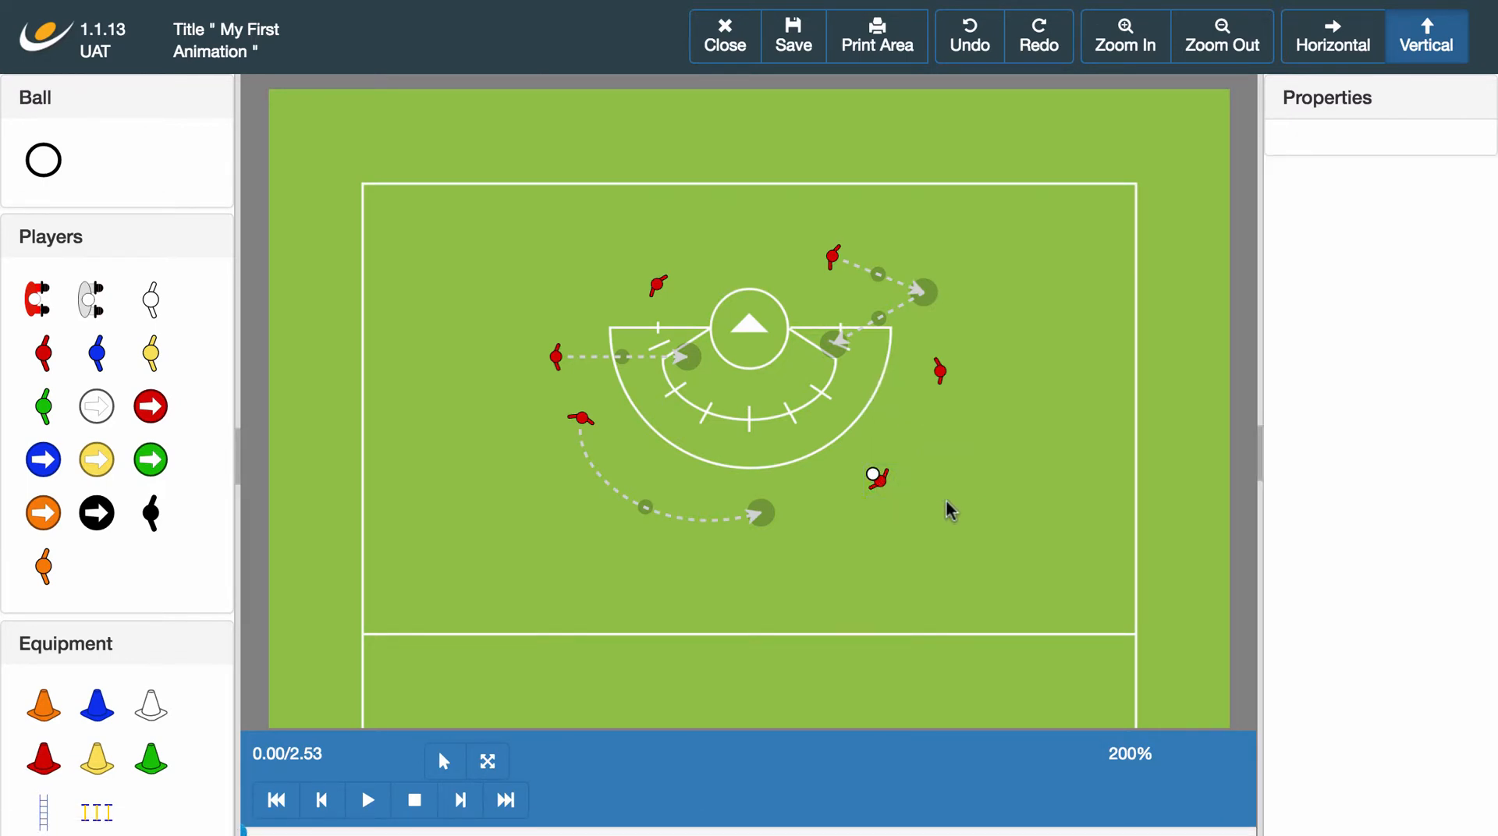
Check the Angle Mode options of the left player's straight run, keep Auto, and play the animation.
left_click(695, 366)
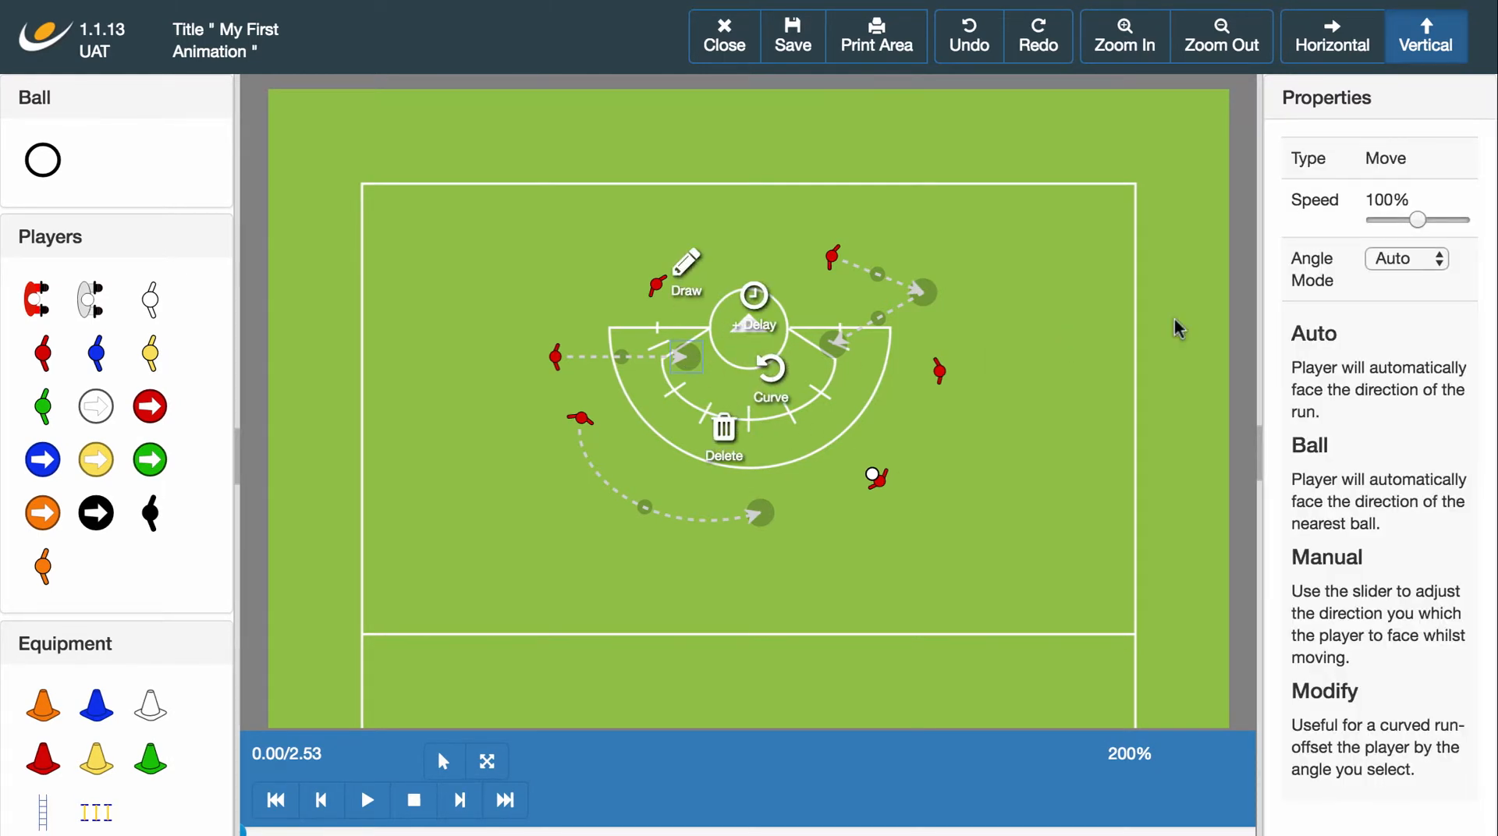
left_click(1424, 262)
left_click(1408, 258)
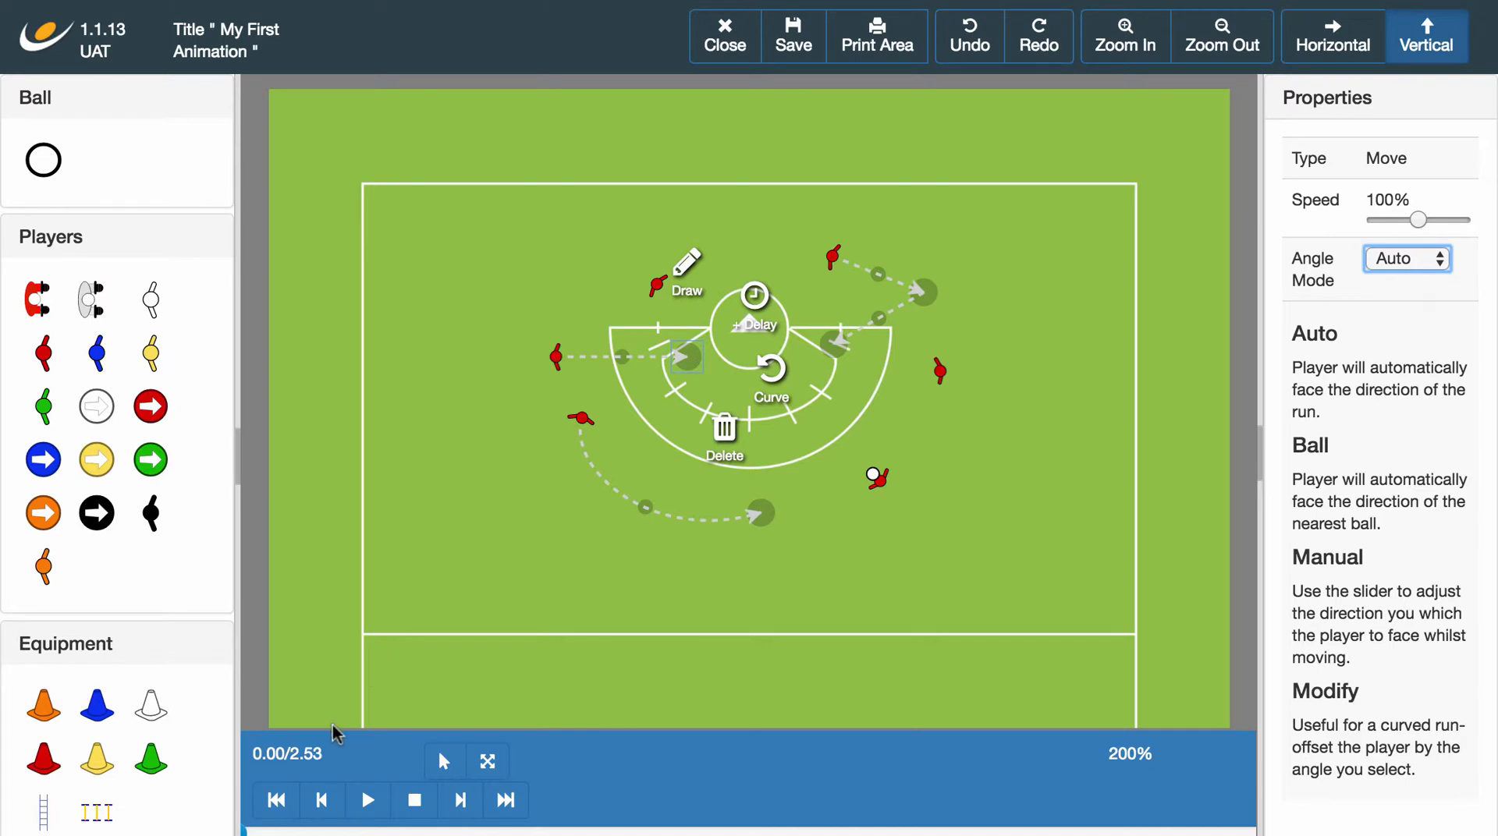
left_click(367, 799)
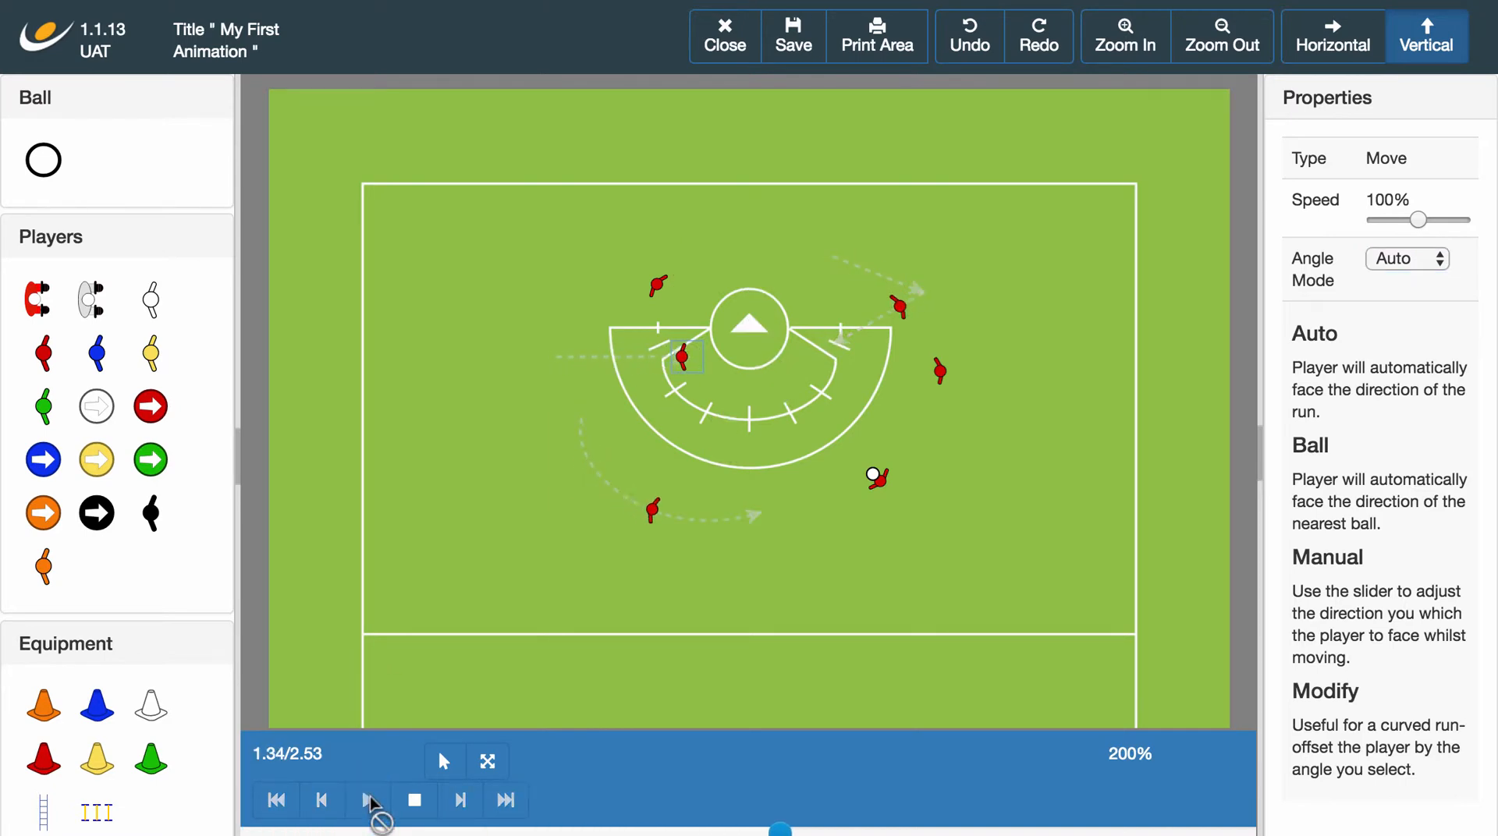
left_click(414, 800)
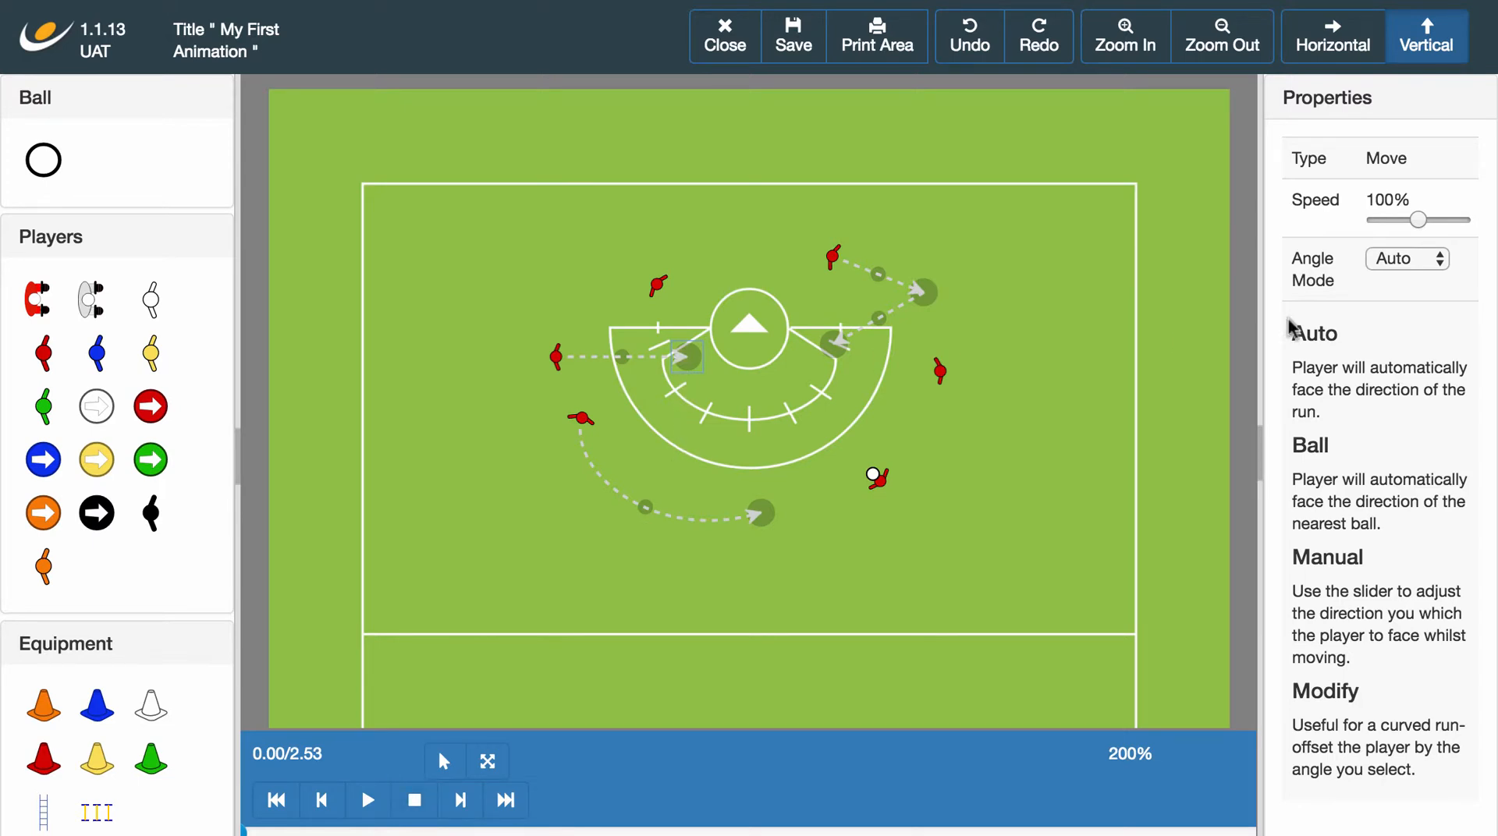
Set the Angle Mode of the left player's straight run to Ball and play the animation.
left_click(1416, 264)
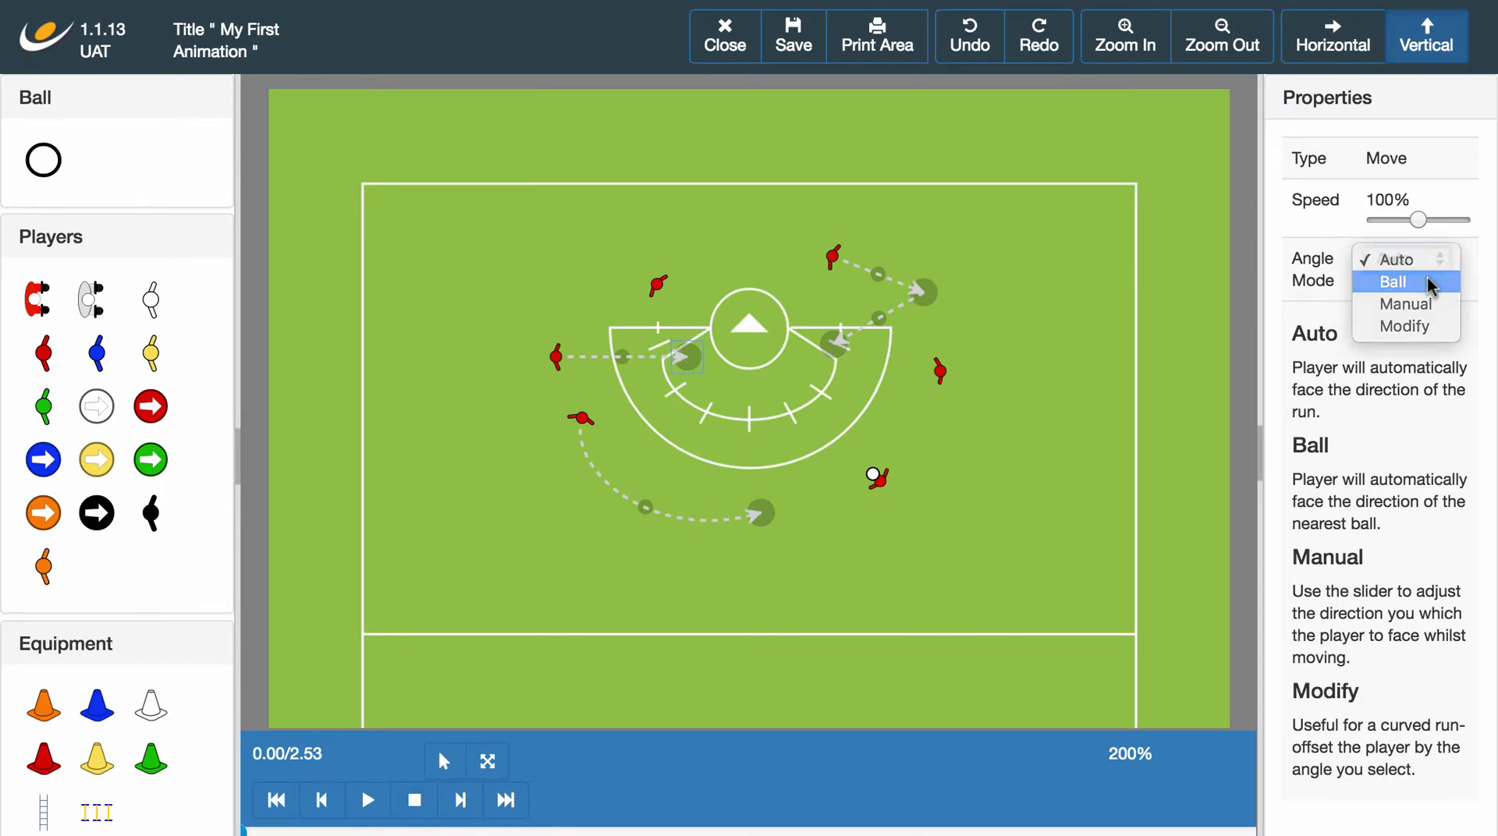
left_click(1431, 282)
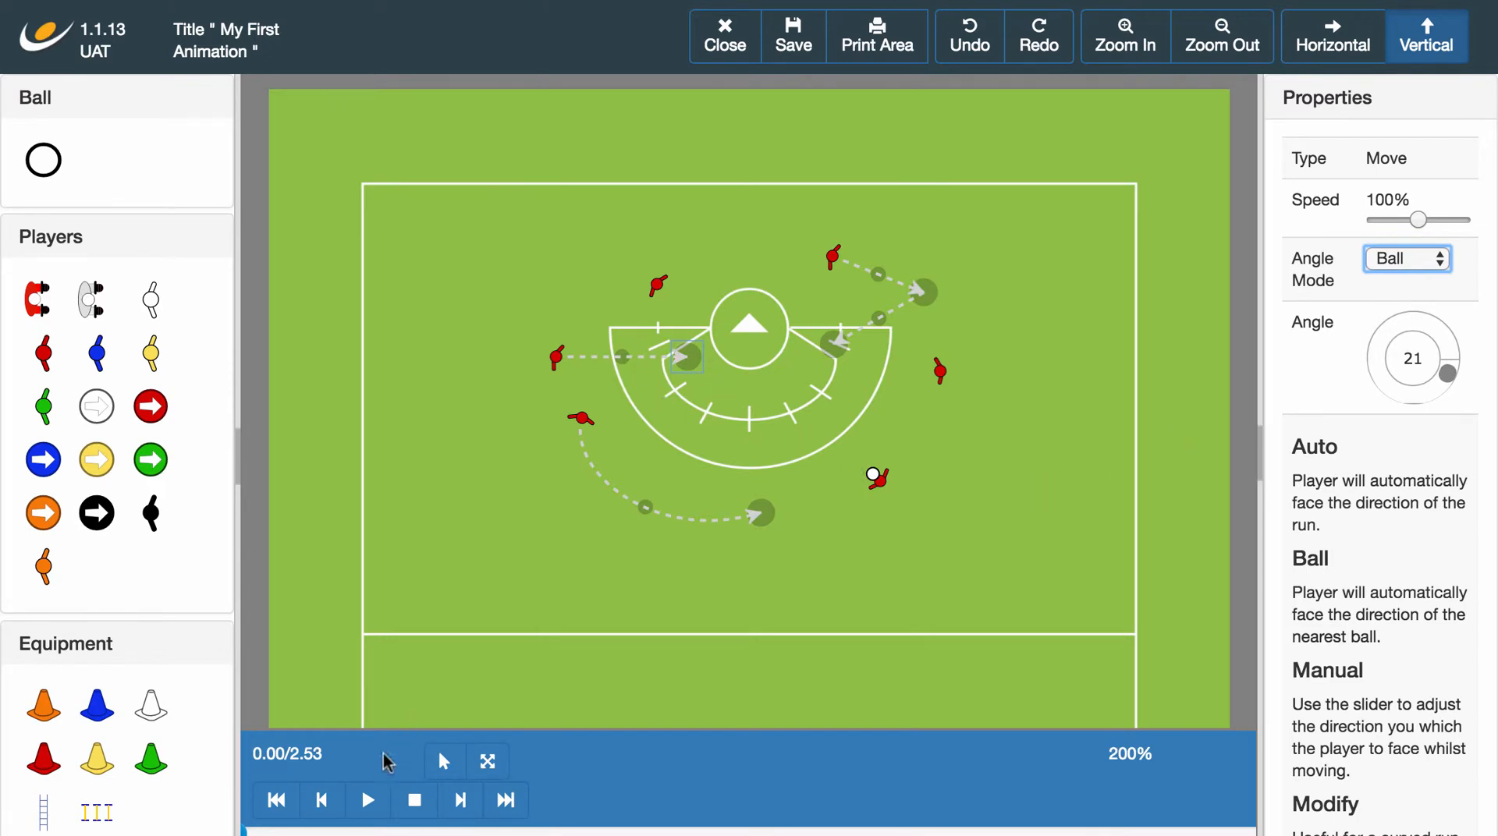
left_click(368, 797)
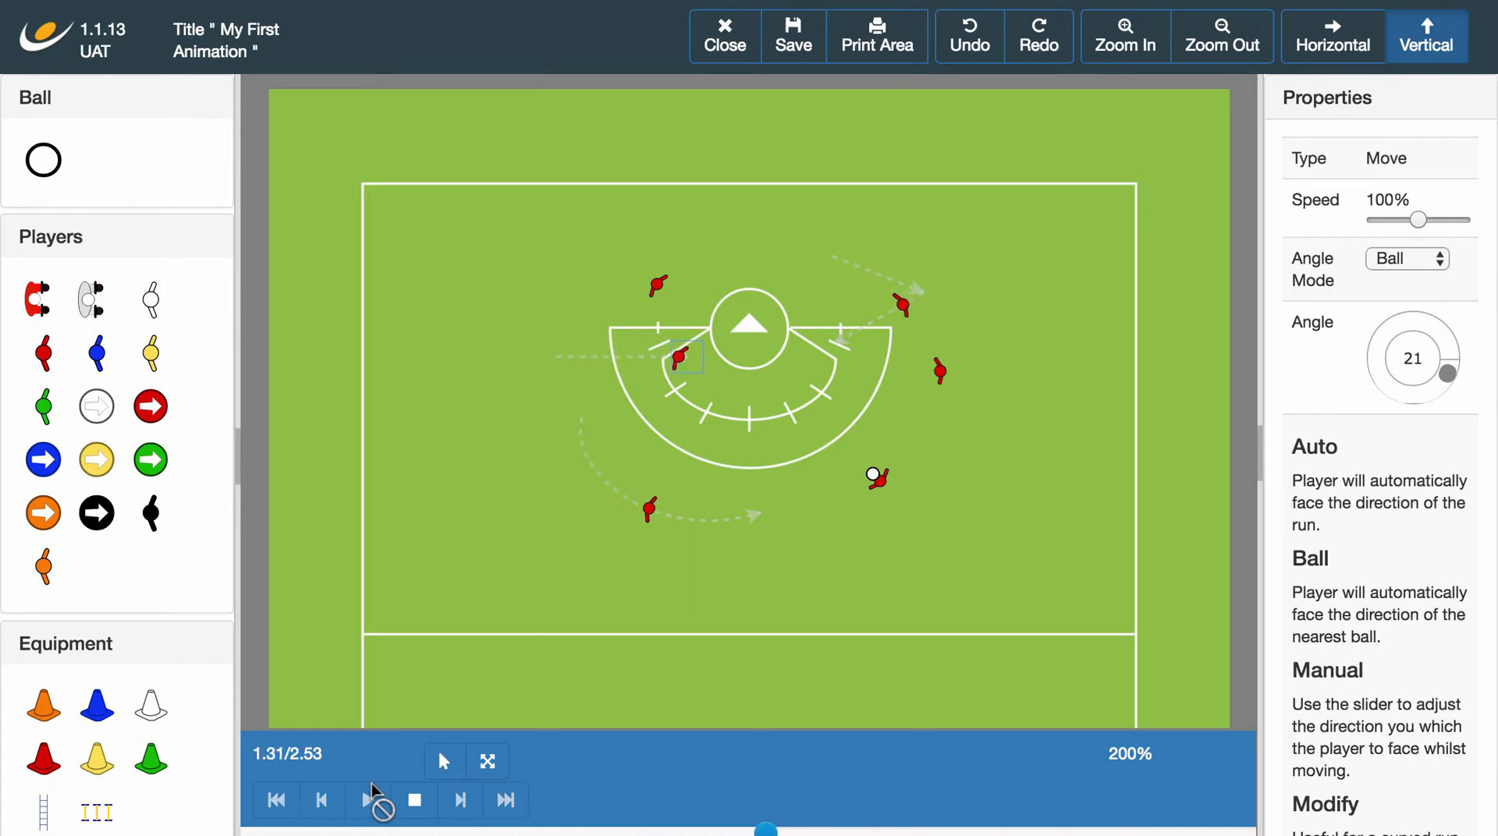
left_click(414, 802)
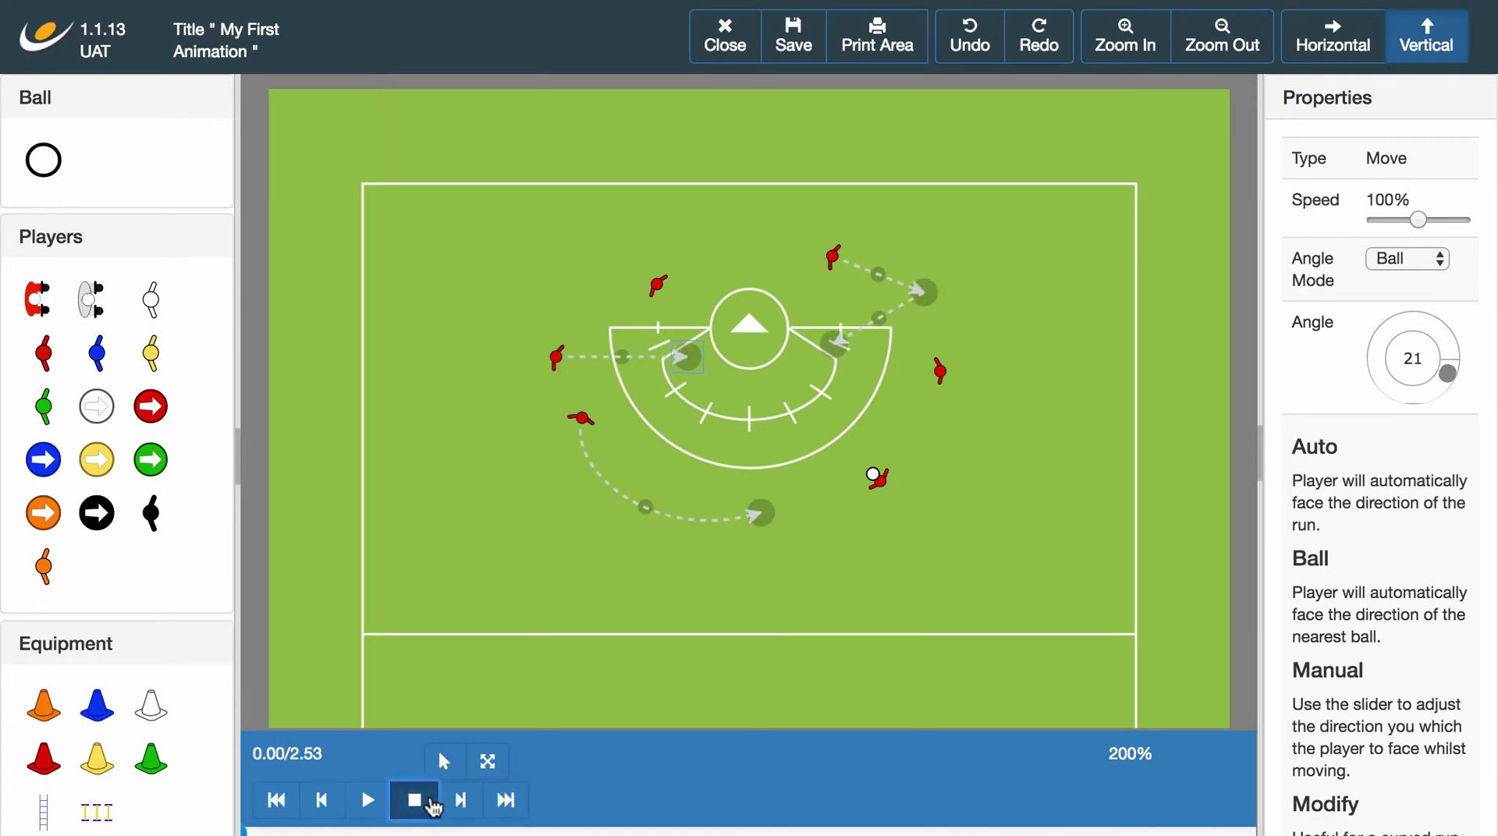
Set the left player's straight run to Manual Angle Mode with an angle of 267 and play the animation.
left_click(690, 361)
scroll(690, 361, "right", 1)
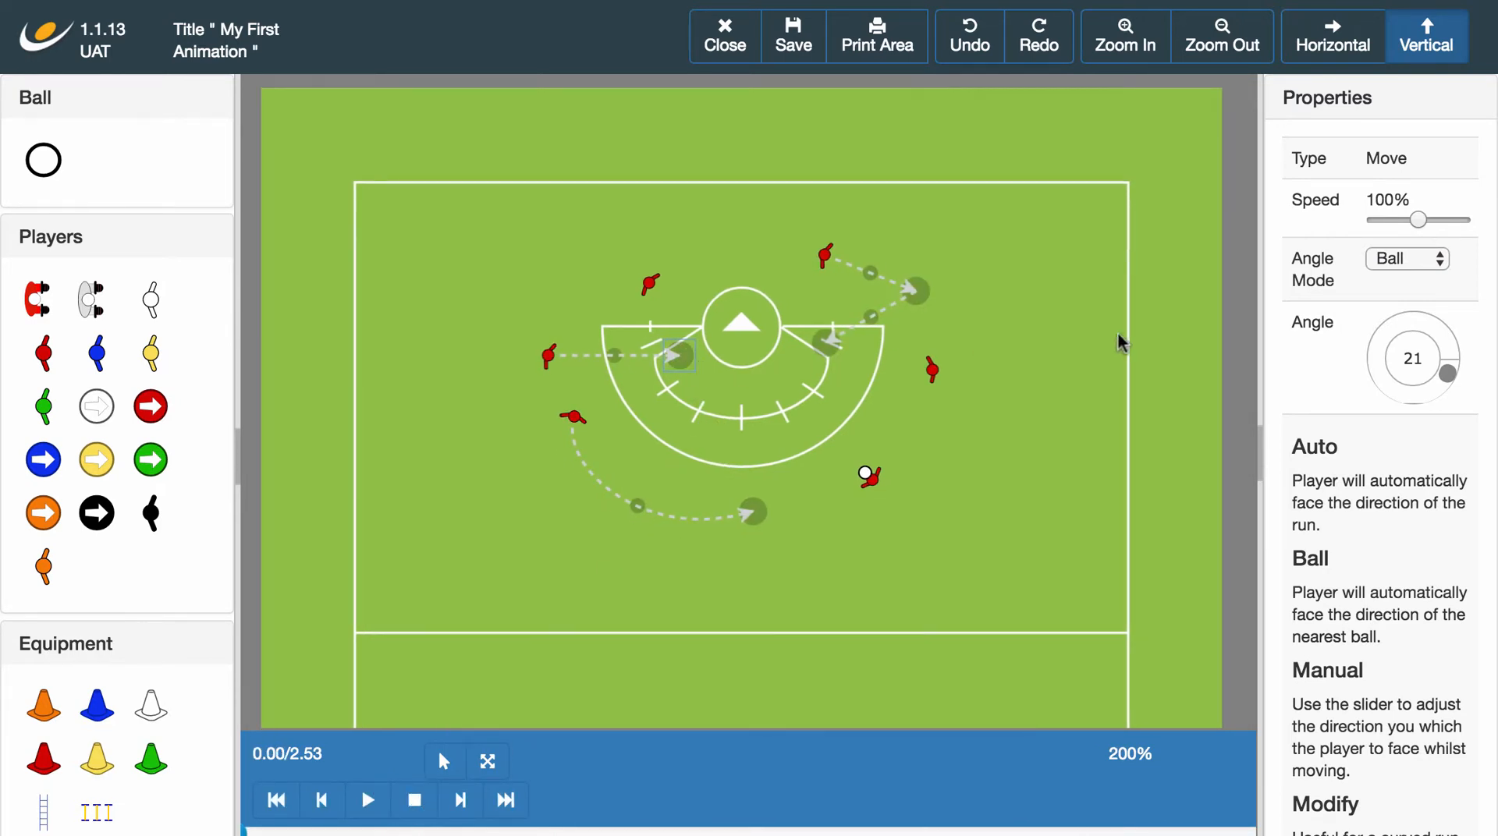
left_click(1406, 260)
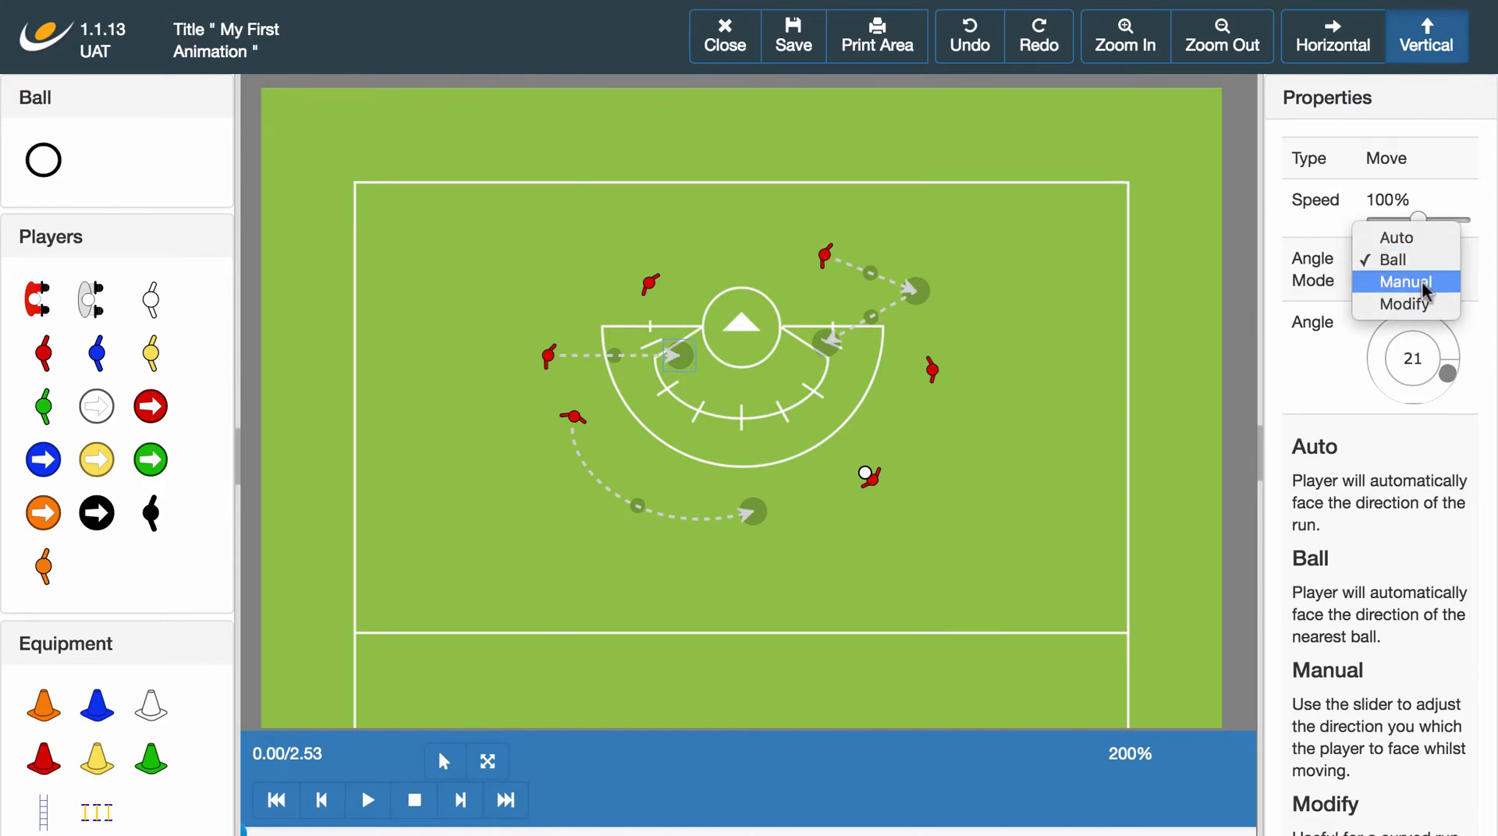
left_click(1421, 282)
left_click(1412, 322)
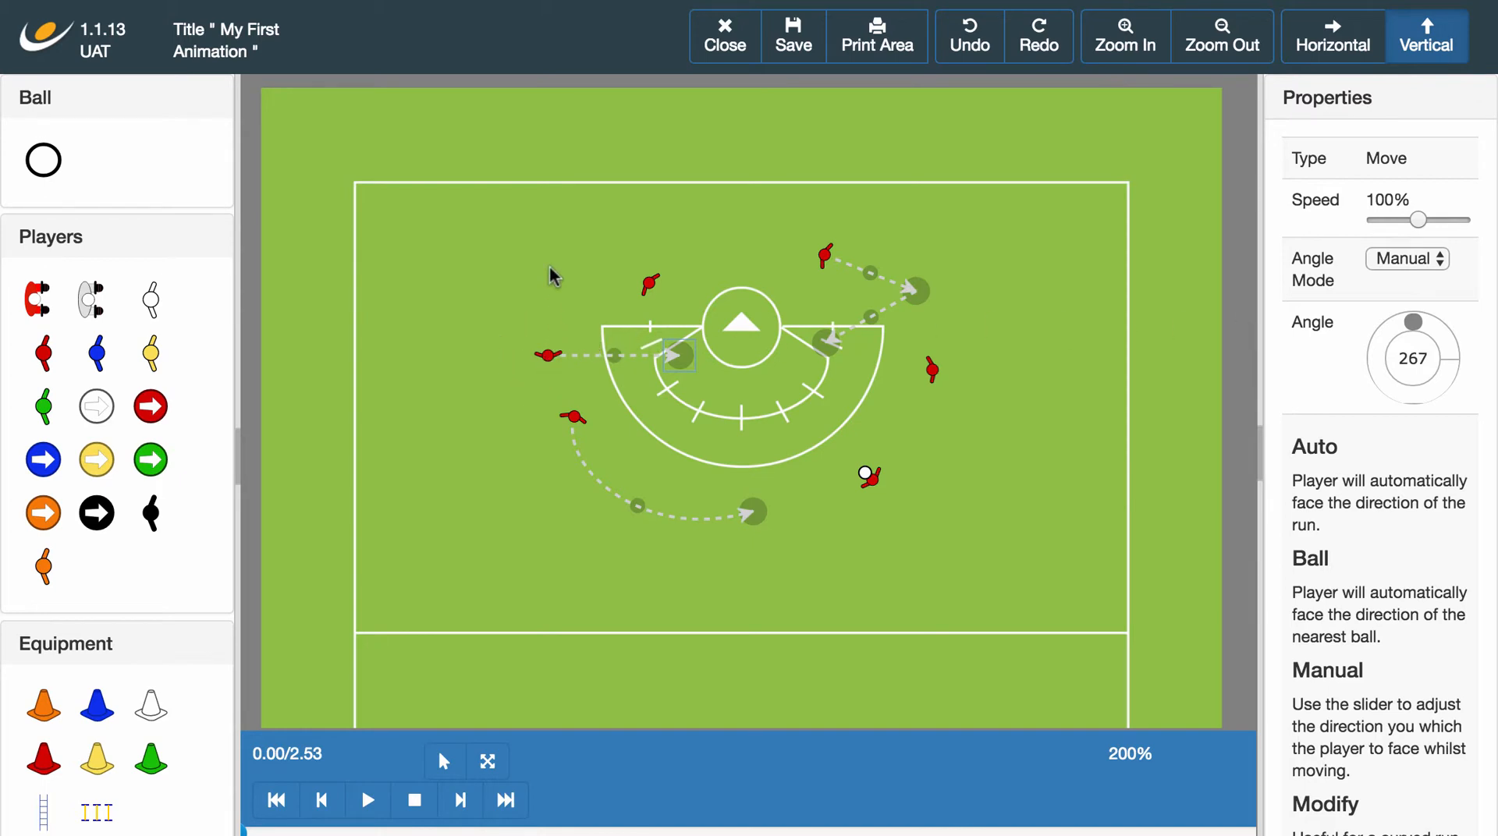
left_click(368, 800)
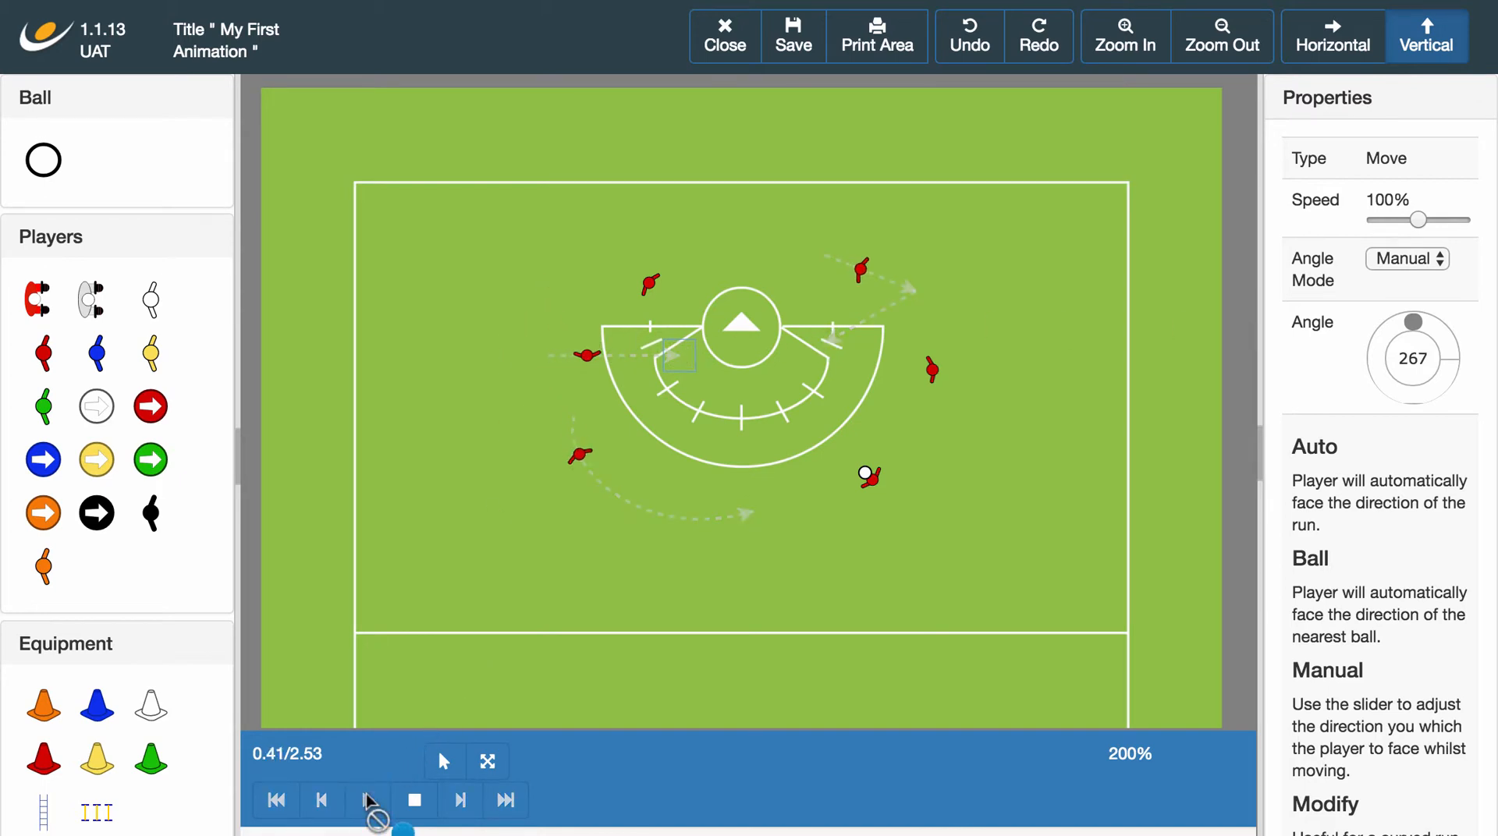
left_click(414, 804)
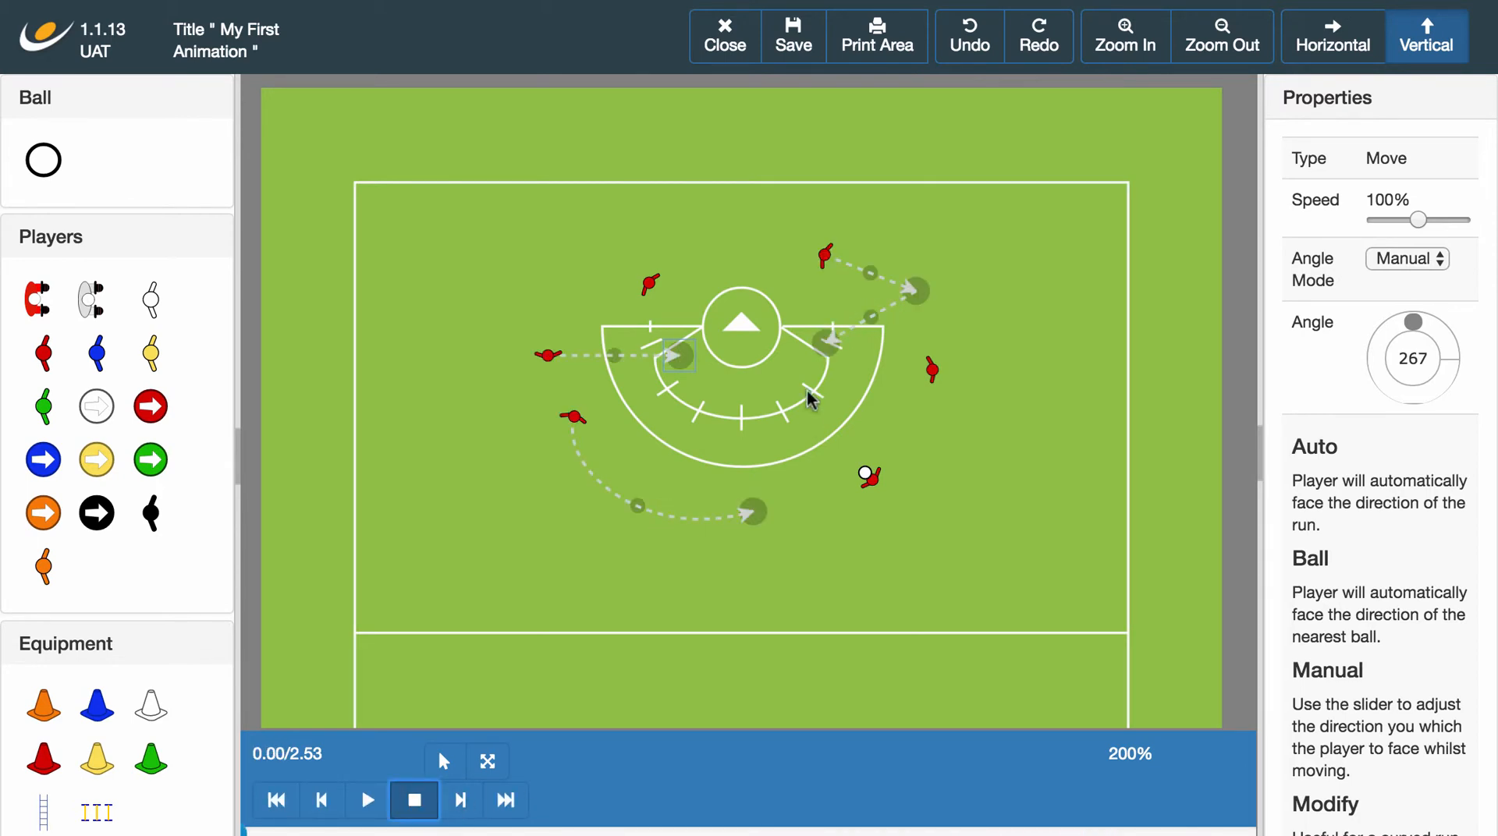
Set the first leg of the upper-right player's two-part run to Ball Angle Mode, keep the second on Auto, and play the animation.
left_click(915, 293)
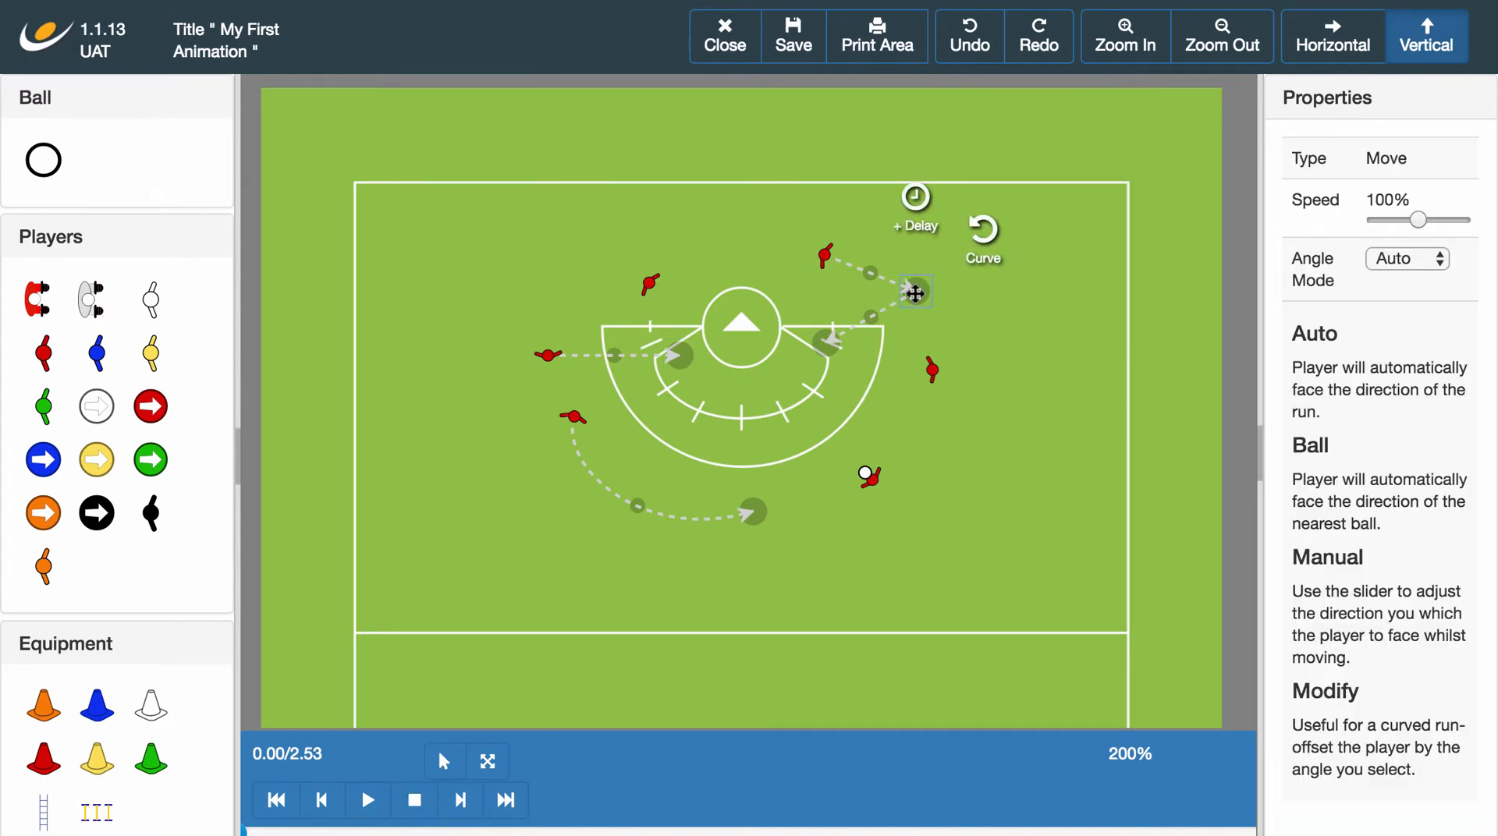
left_click(1395, 259)
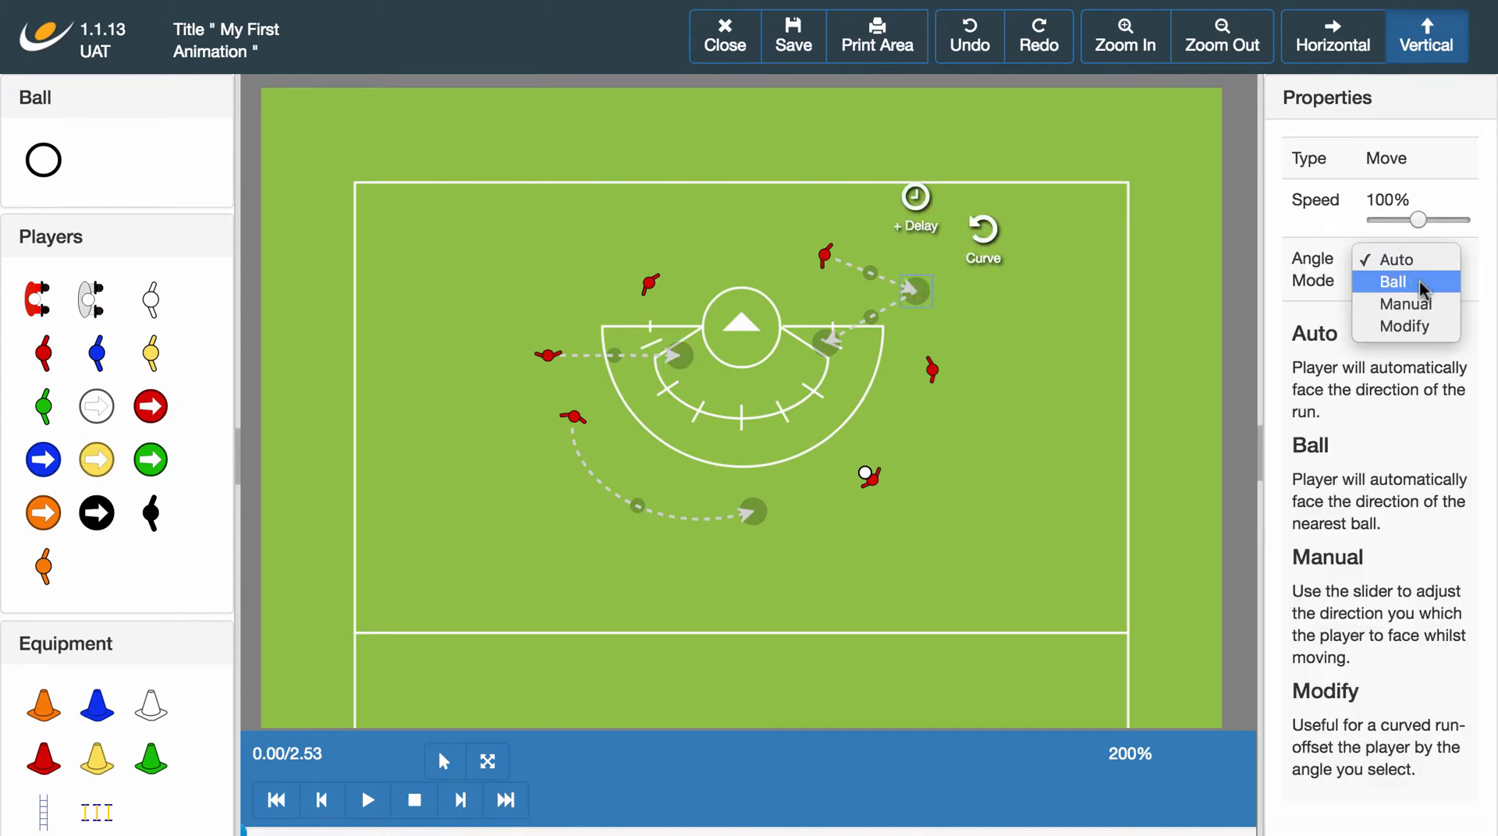
left_click(1419, 281)
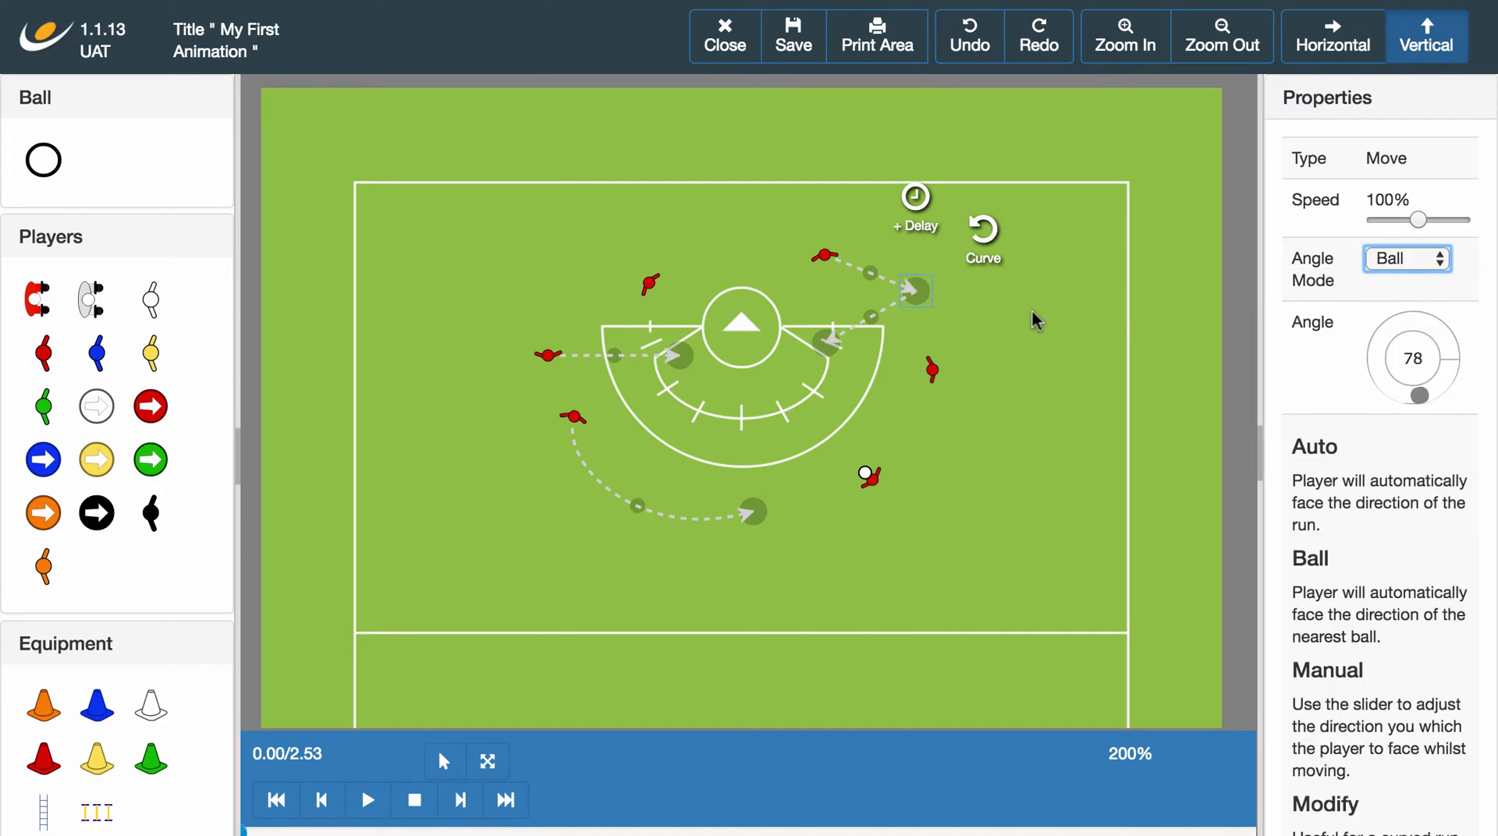
left_click(824, 341)
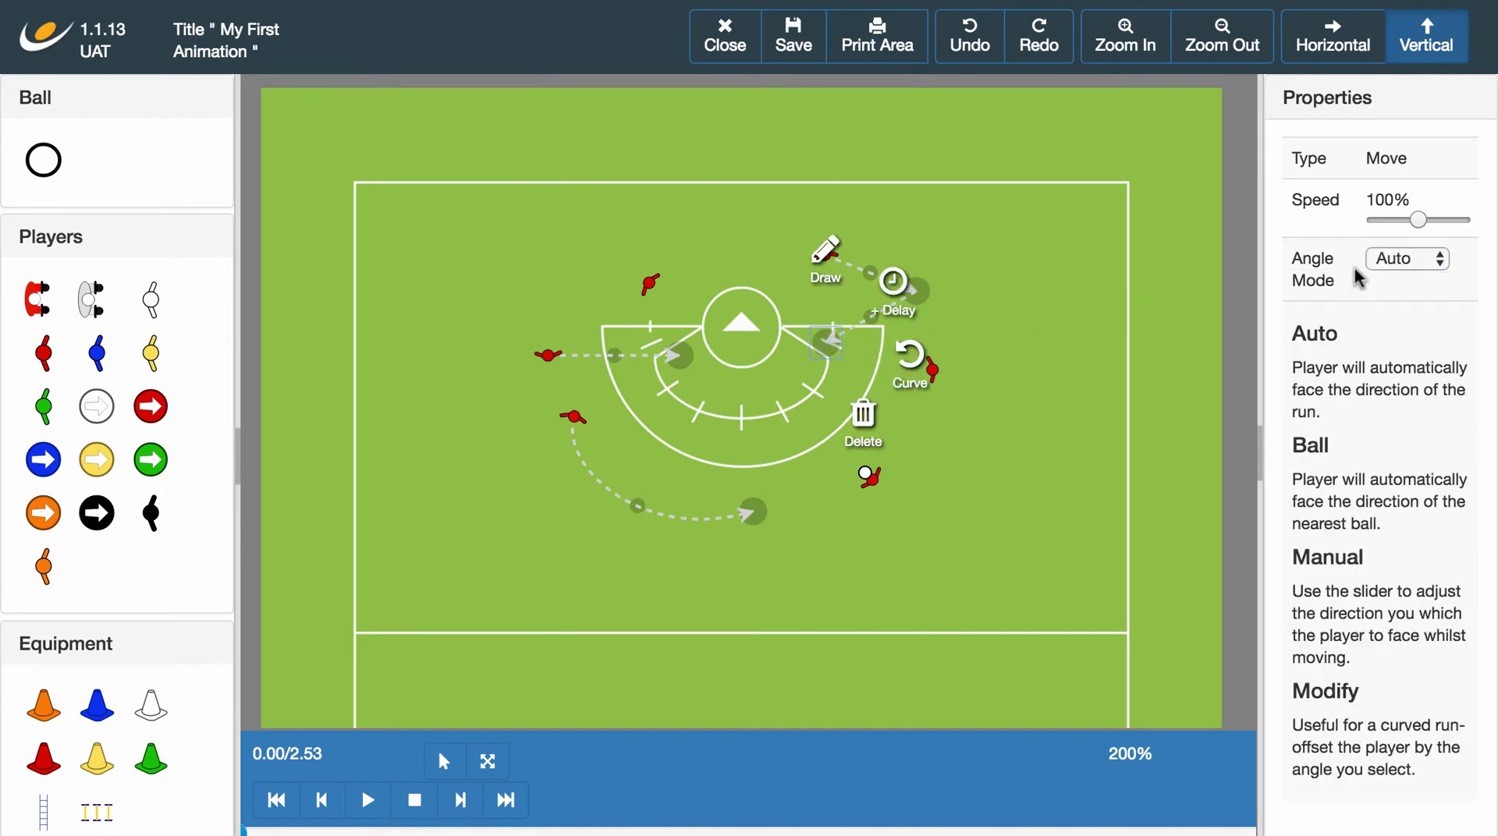
left_click(1437, 261)
left_click(1434, 262)
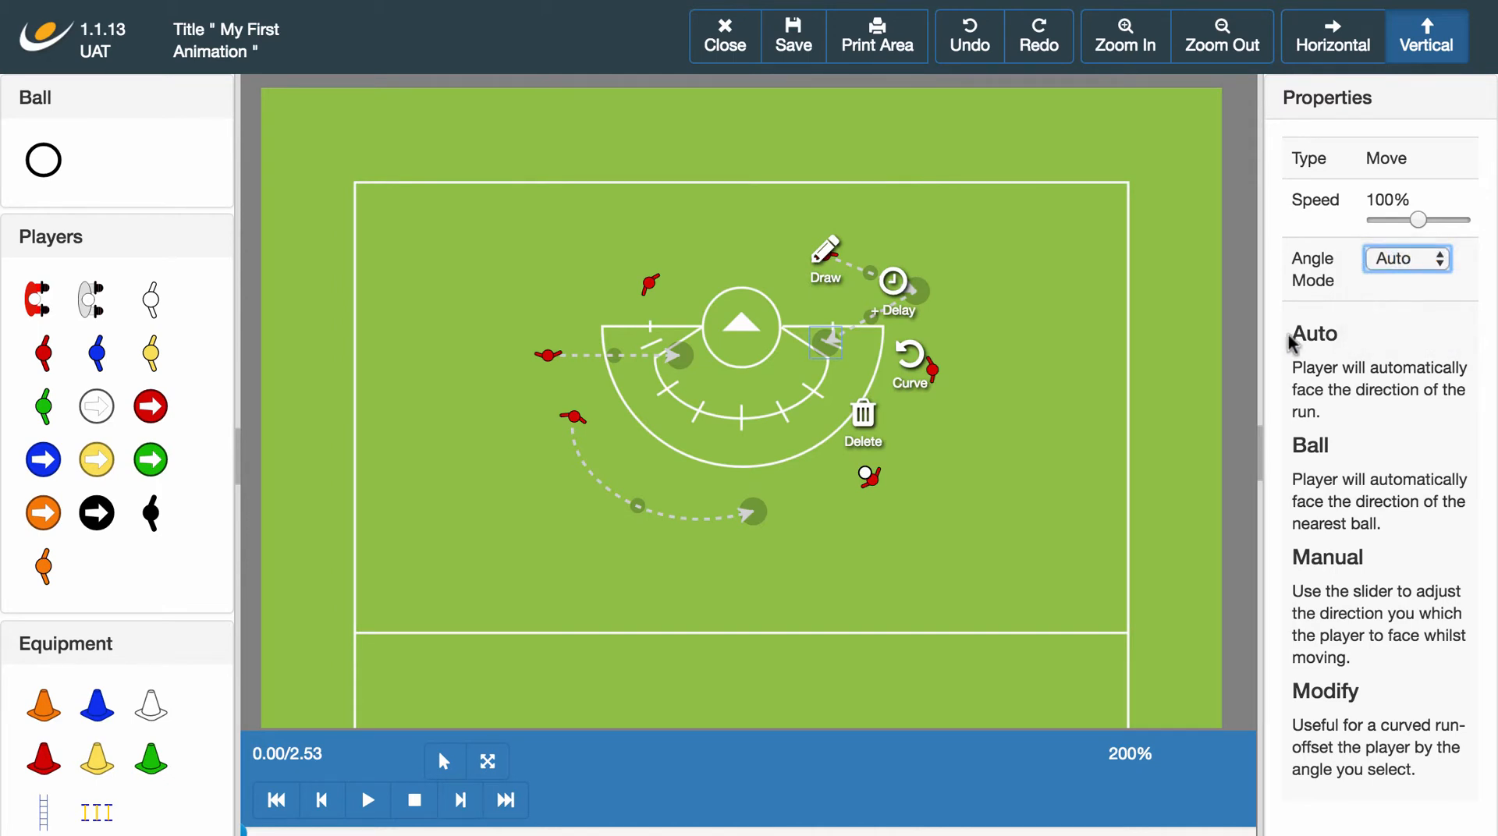
left_click(1103, 427)
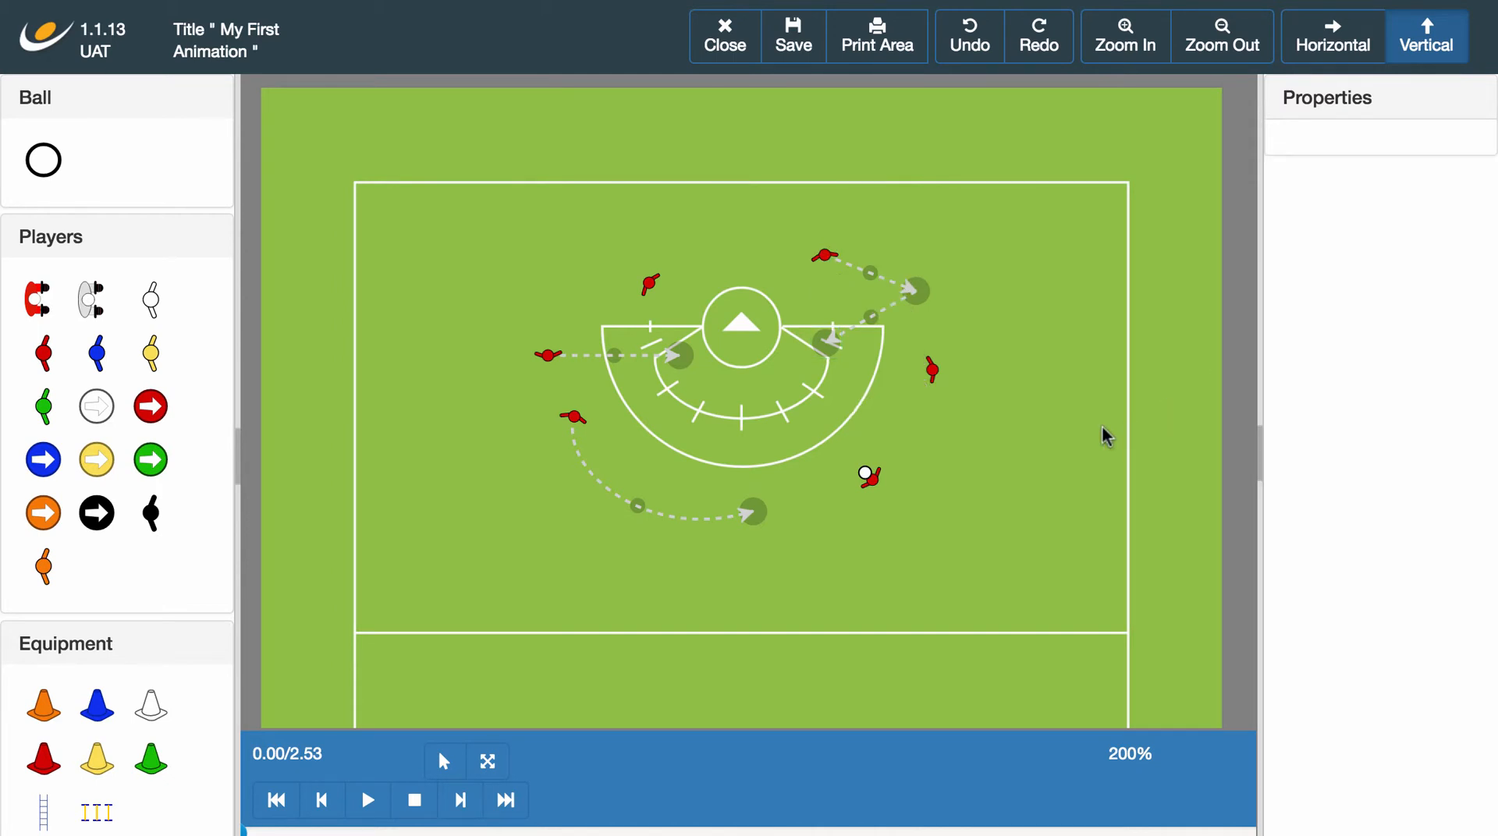
left_click(373, 799)
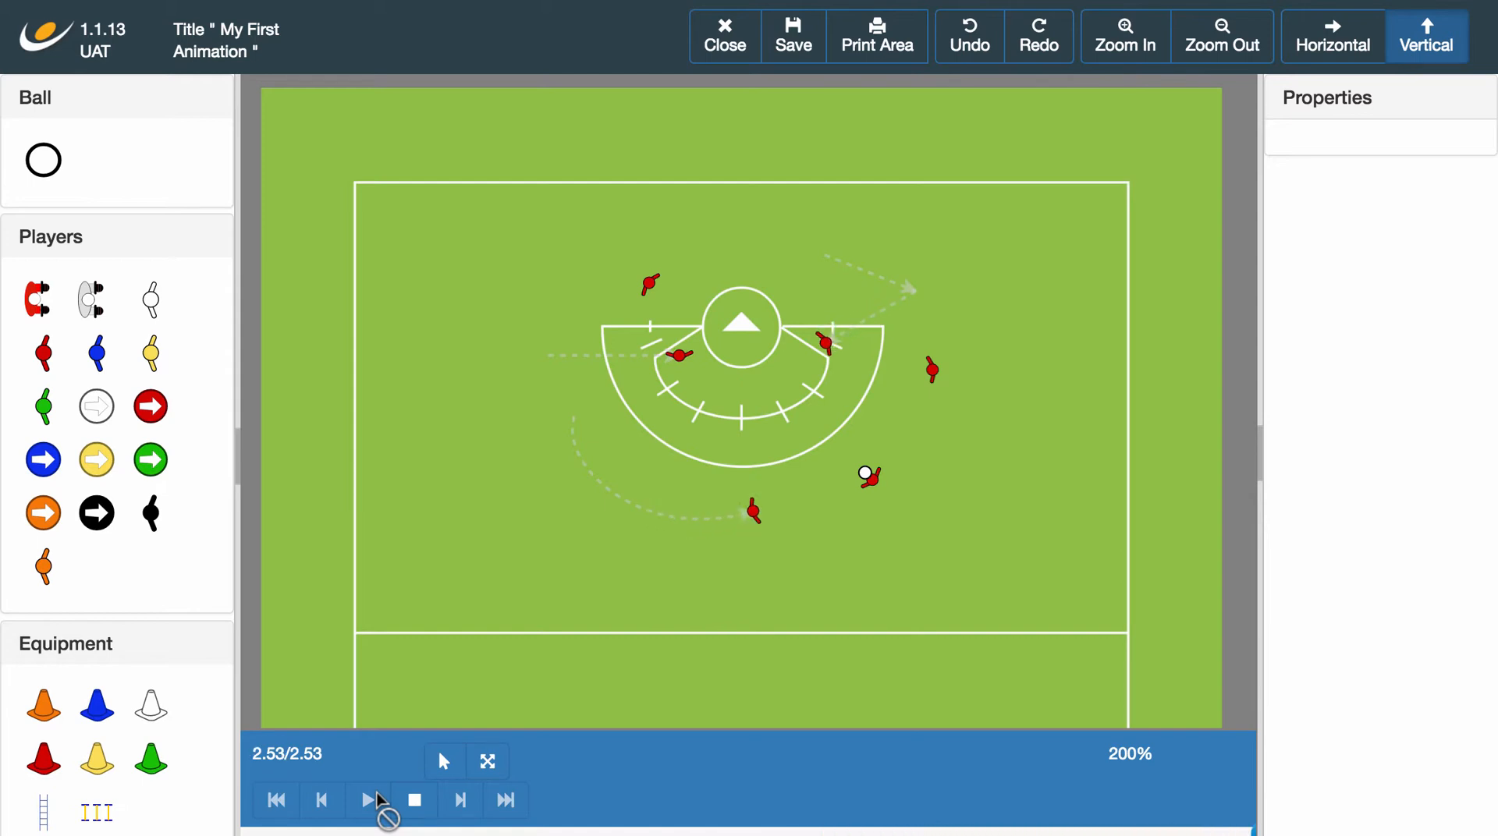
left_click(416, 801)
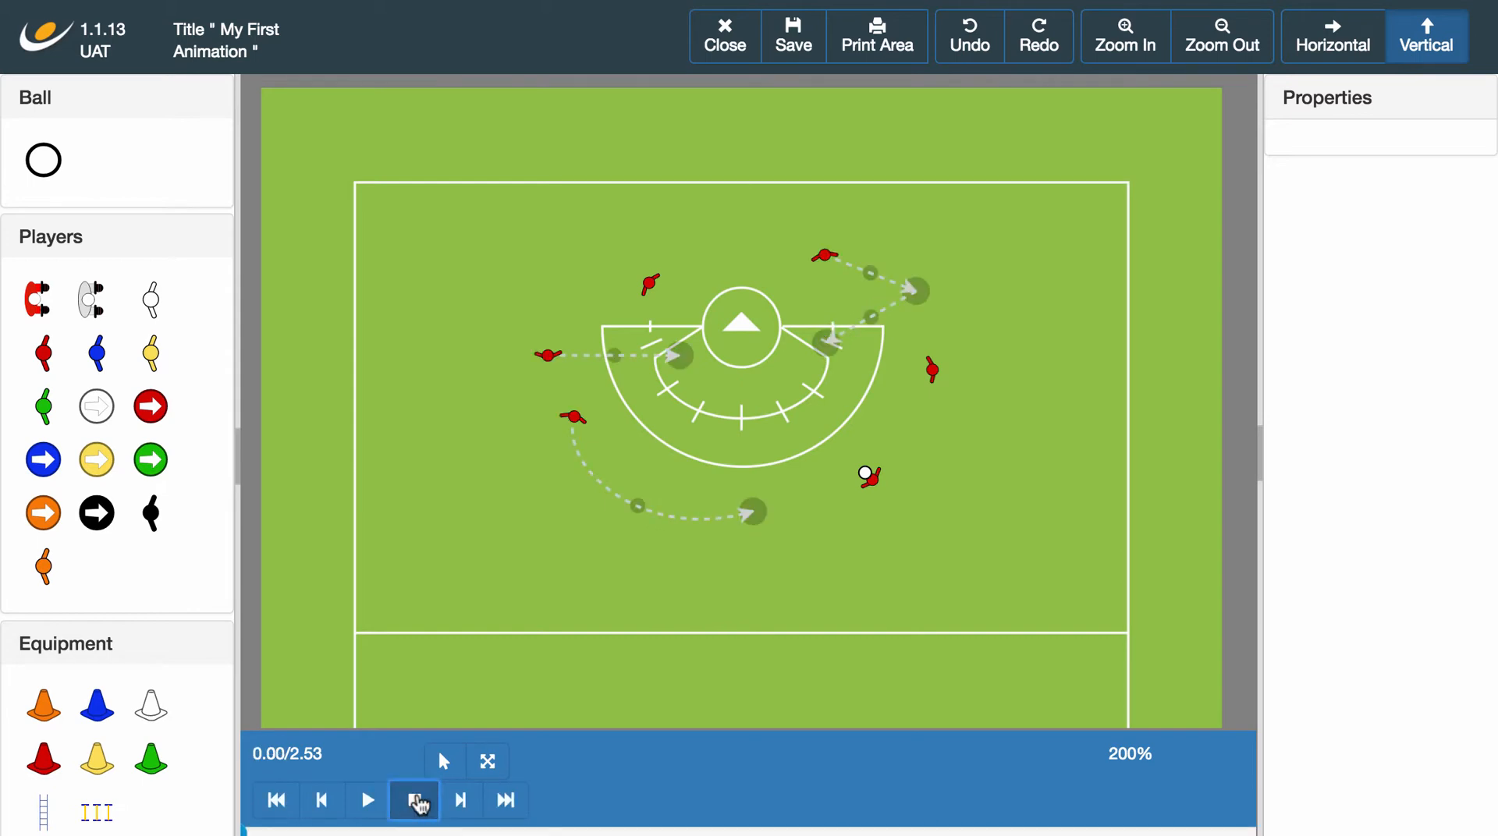
Set the curved run's Angle Mode to Modify with an angle of 286 and play the animation.
left_click(754, 513)
left_click(1437, 260)
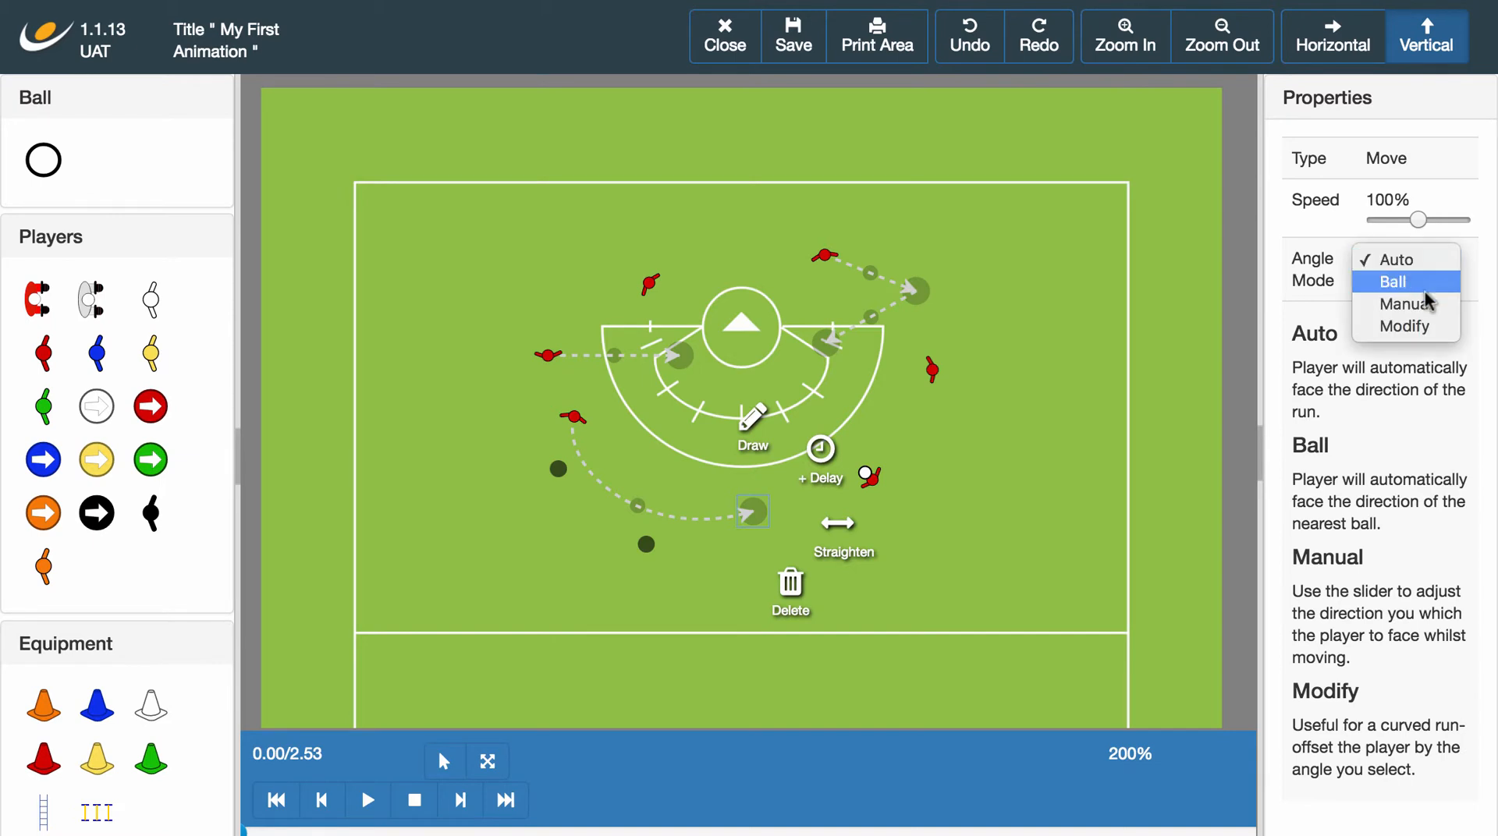
left_click(1400, 326)
left_click_drag(1449, 359, 1426, 323)
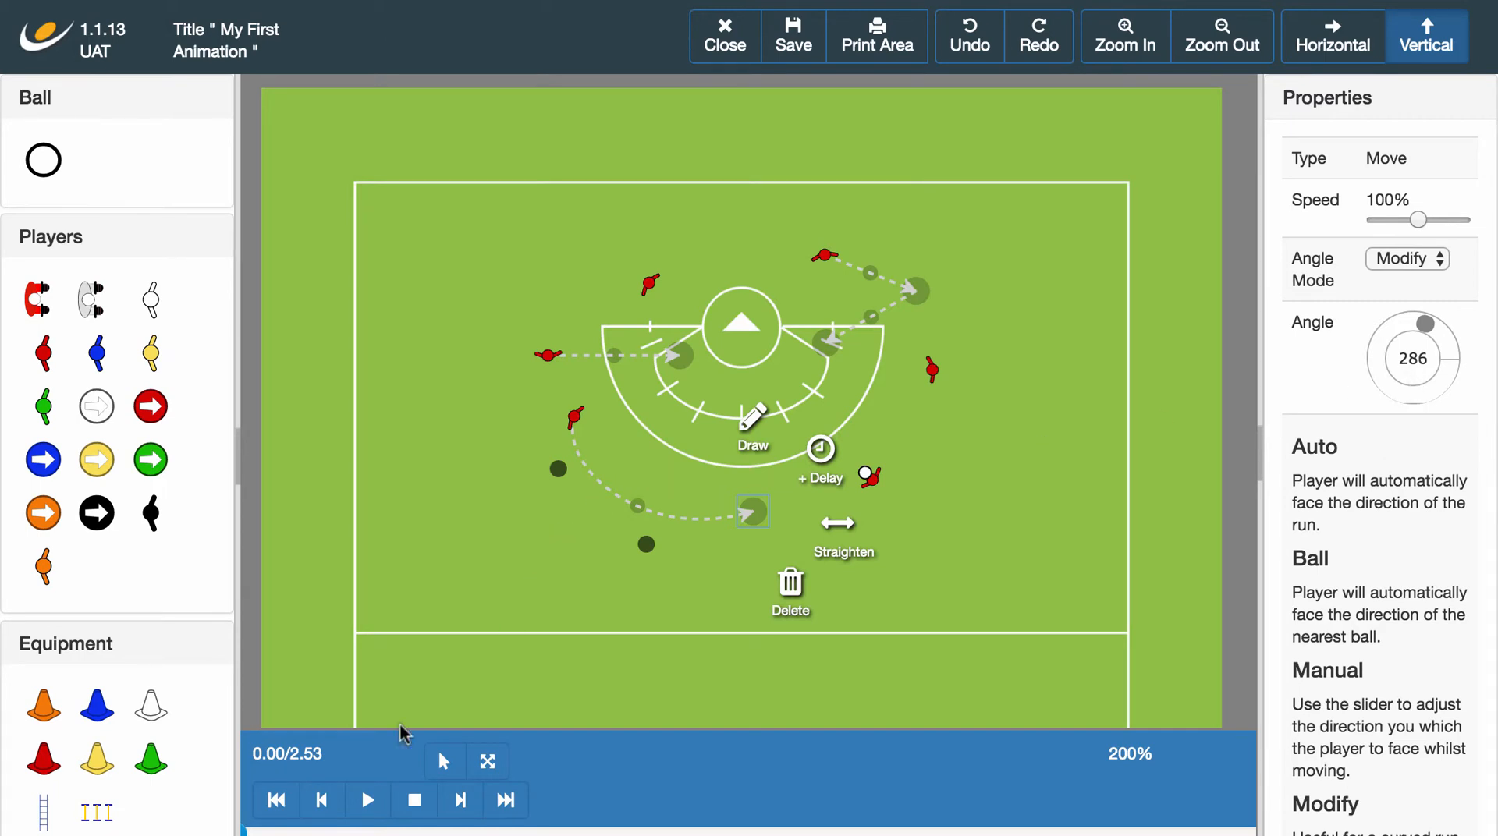
left_click(363, 802)
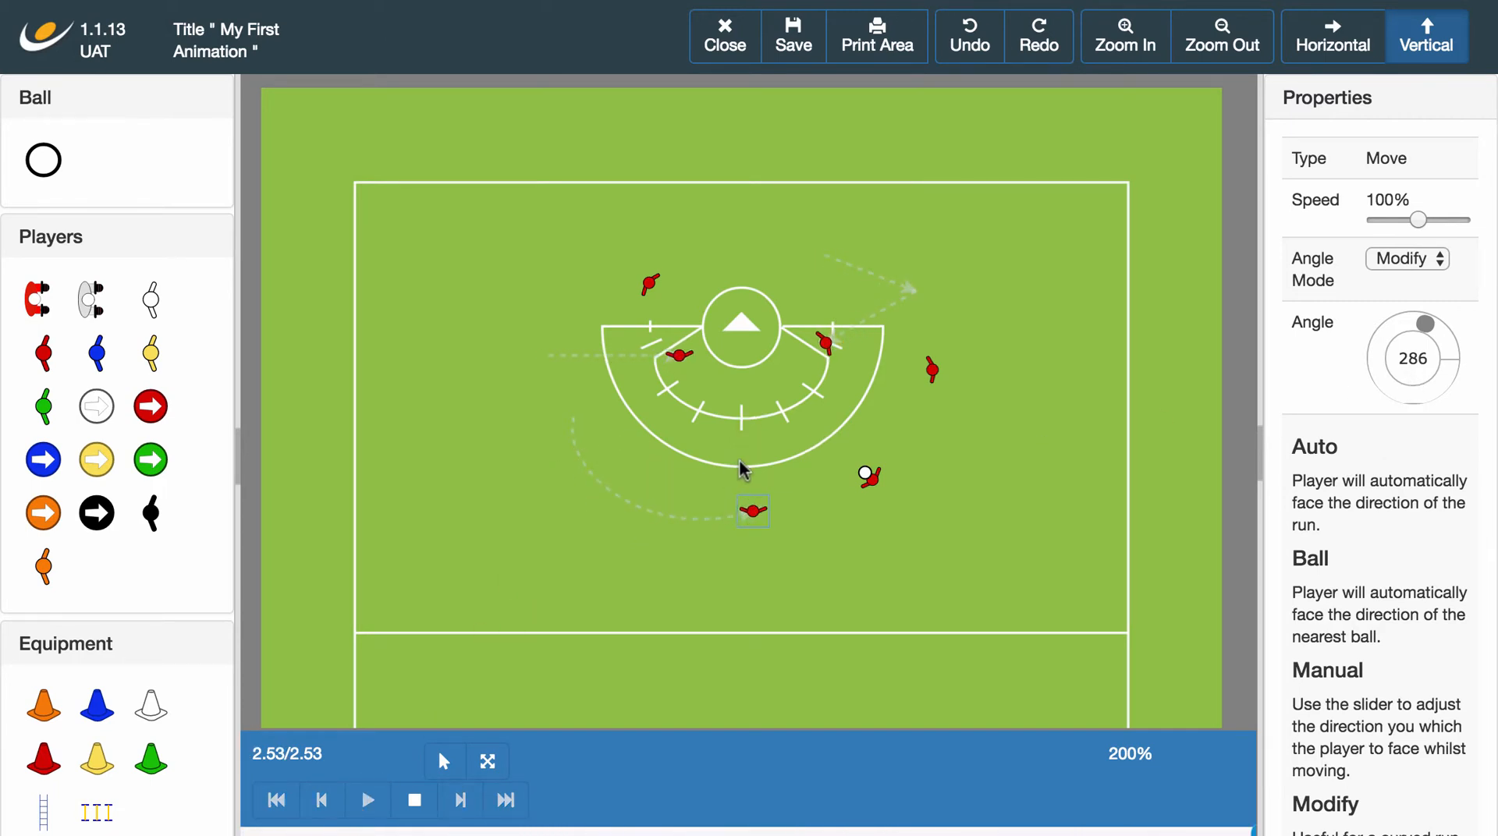
Stop the playback and set the Angle Mode of the left player's straight run to Auto.
left_click(421, 802)
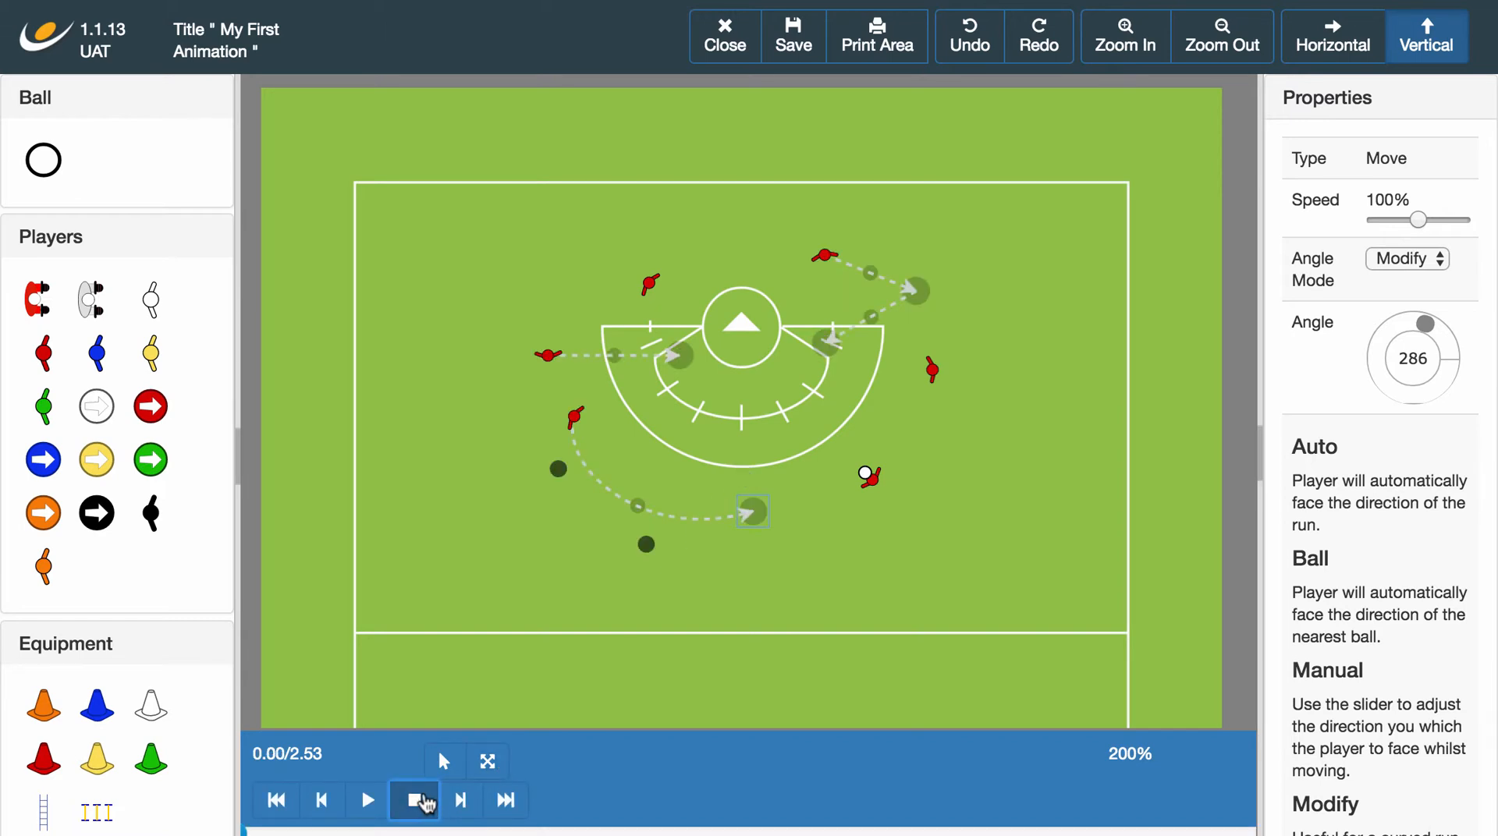
left_click(687, 354)
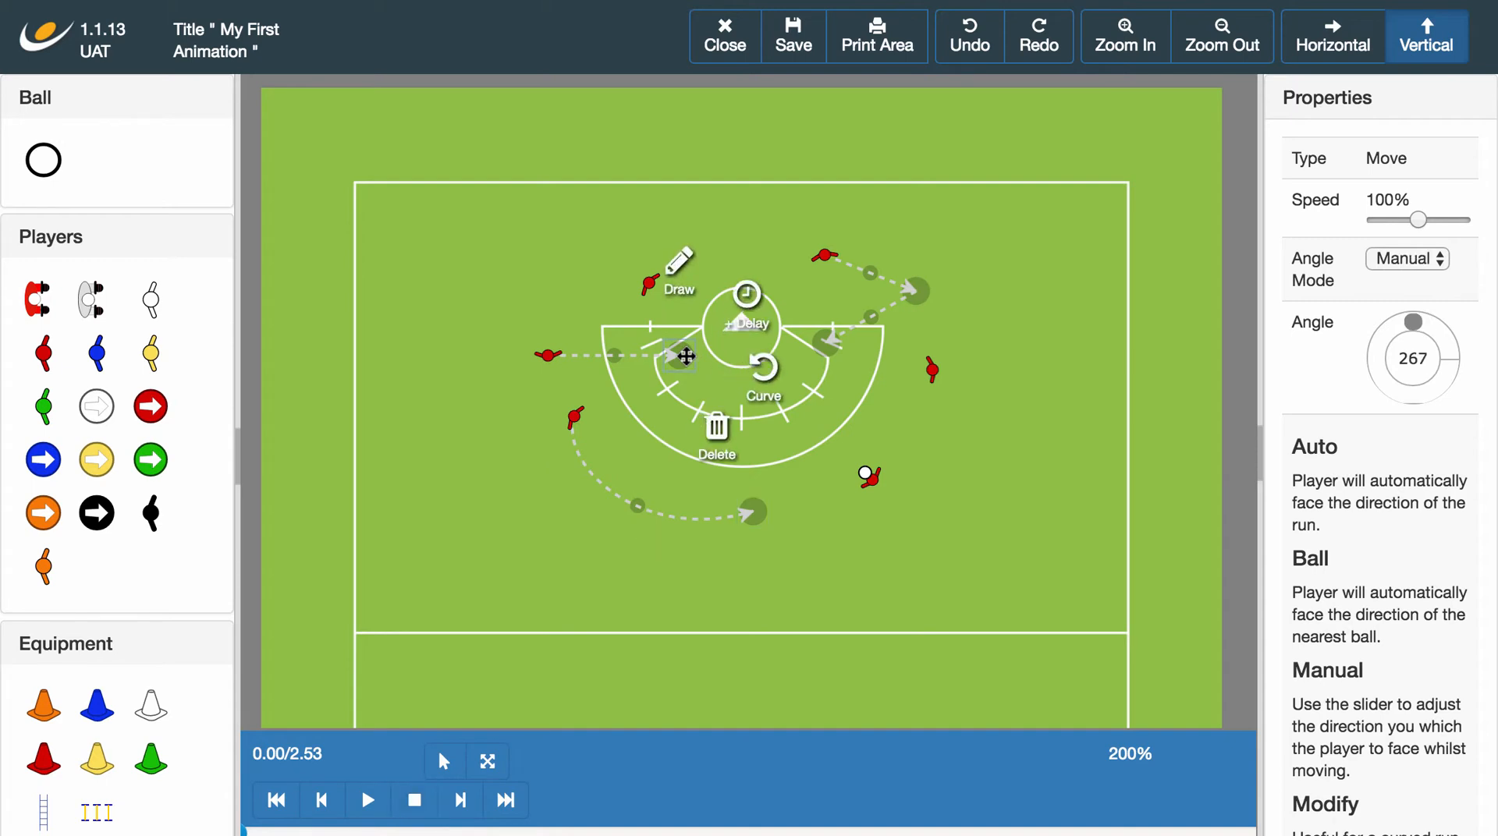
left_click(1408, 259)
left_click(1421, 222)
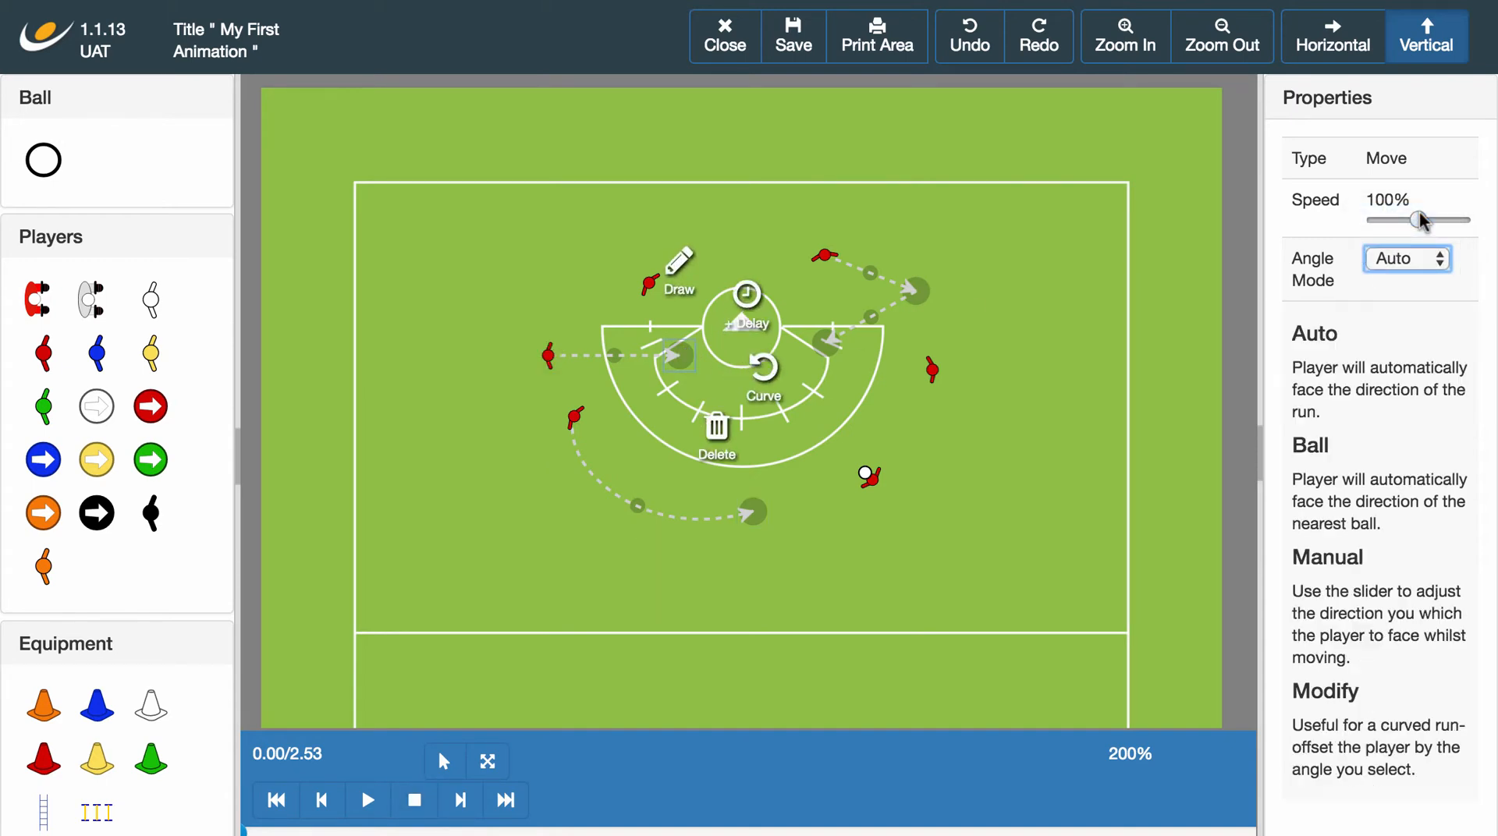
left_click(996, 518)
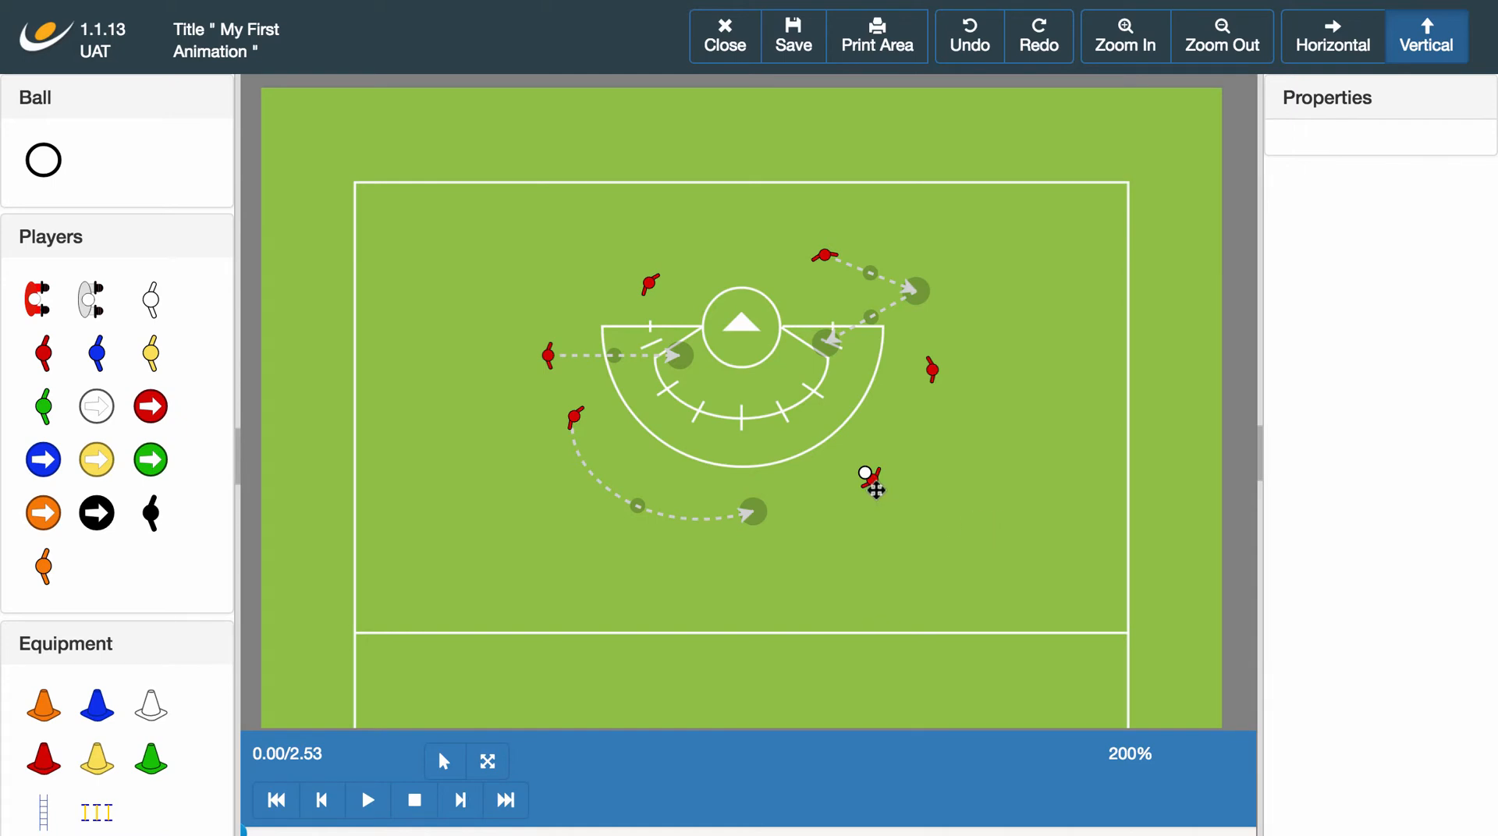
Draw a Pass from the player holding the ball to the end of the left player's straight run.
left_click(869, 478)
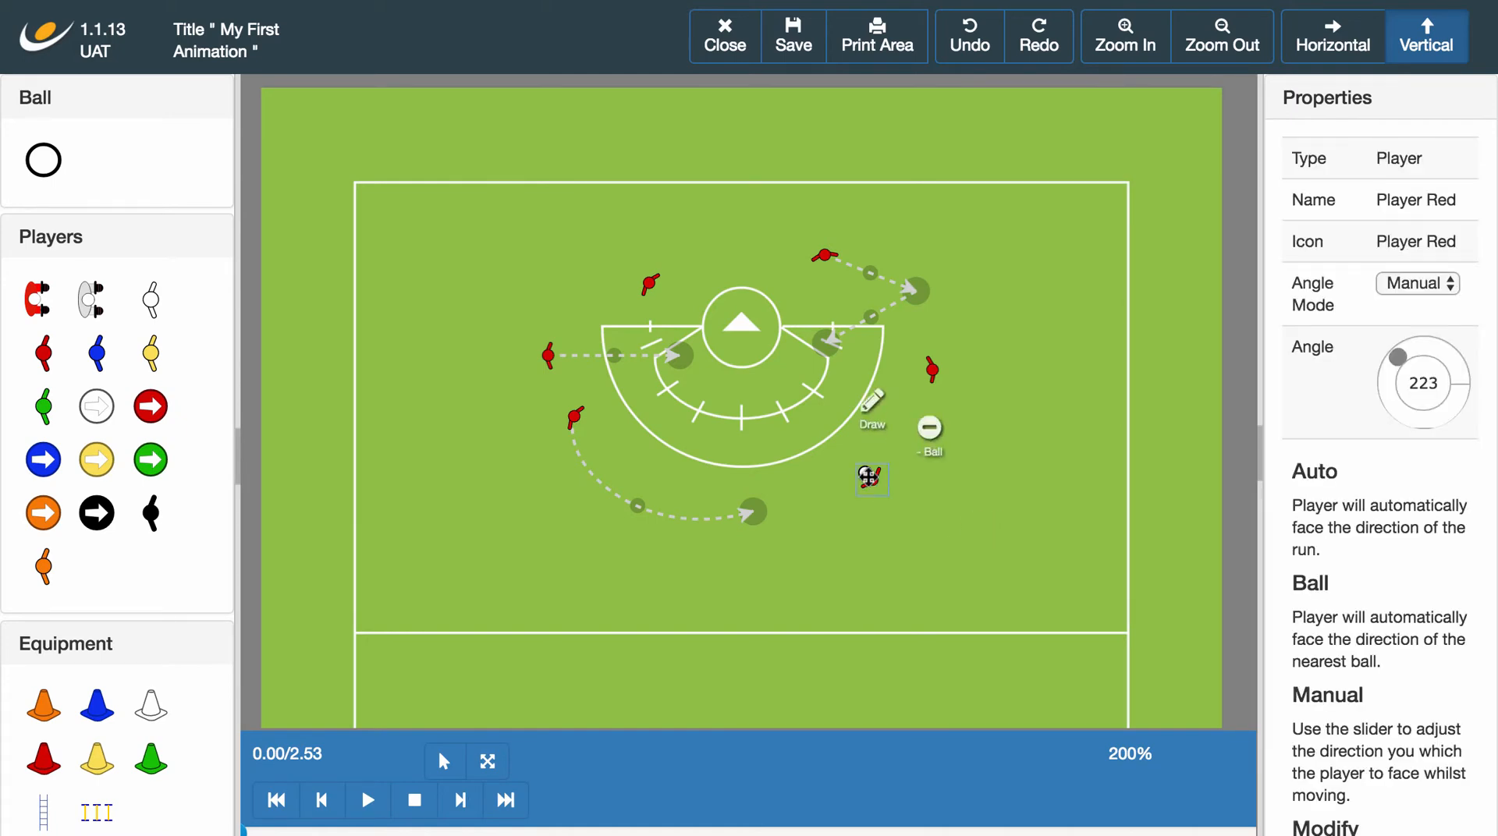
left_click(871, 386)
left_click(679, 361)
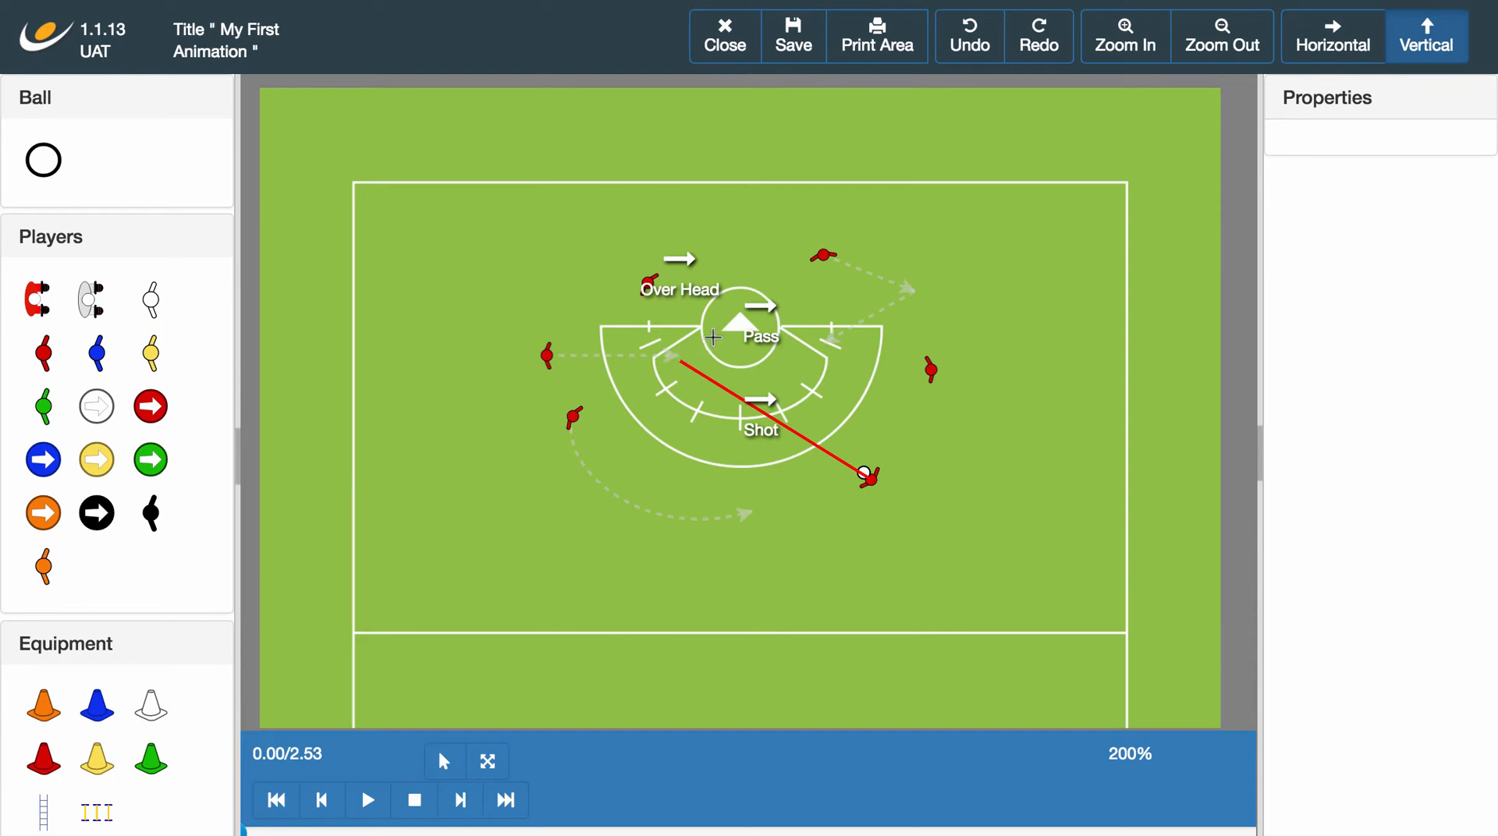
left_click(761, 316)
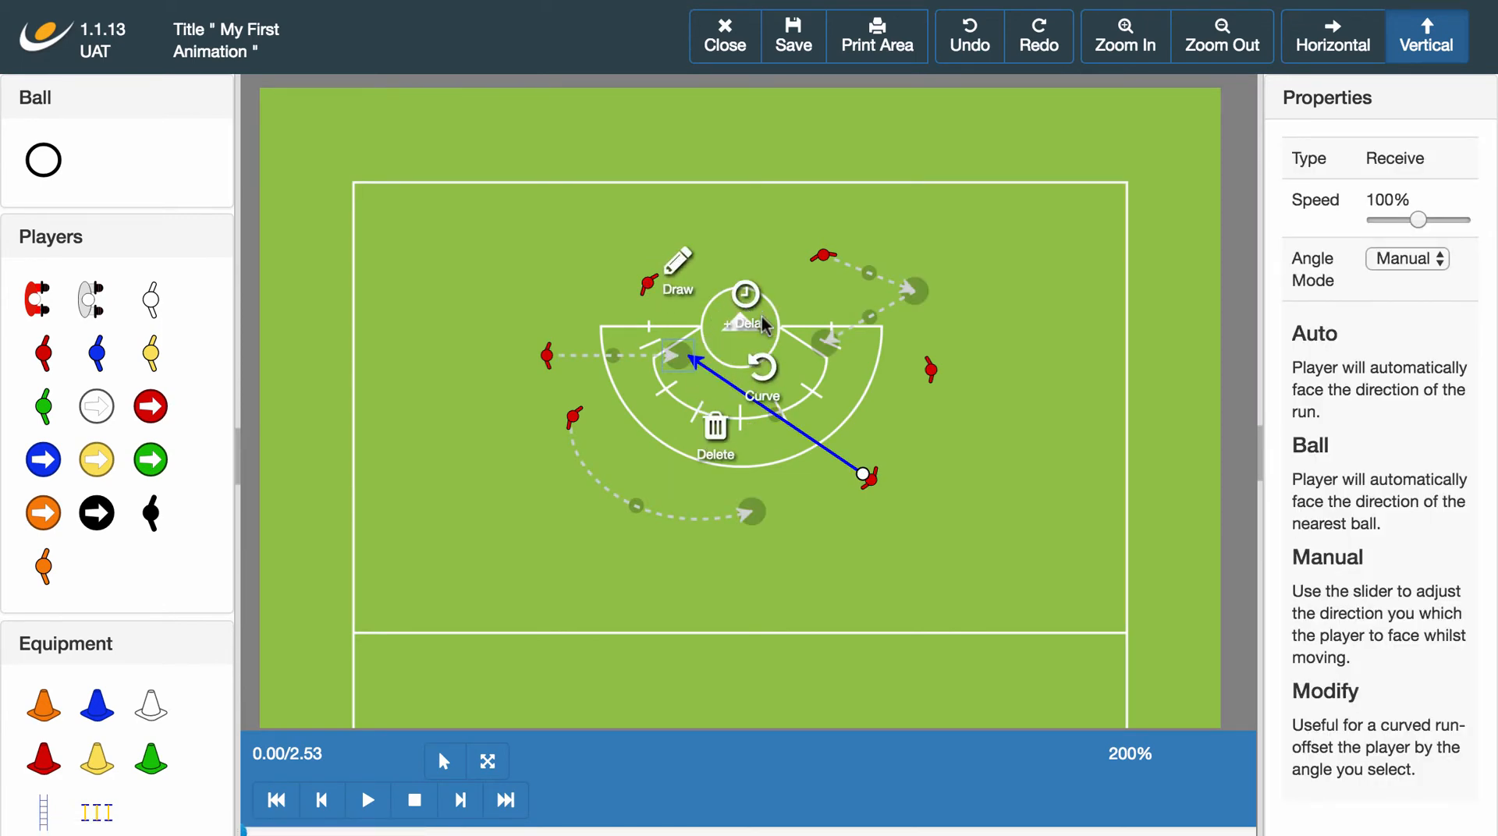
Nudge the pass's receiving point slightly down and left, and move the passing player slightly down and right.
mouse_move(676, 352)
left_mouse_down()
mouse_move(668, 498)
mouse_move(672, 358)
left_mouse_up()
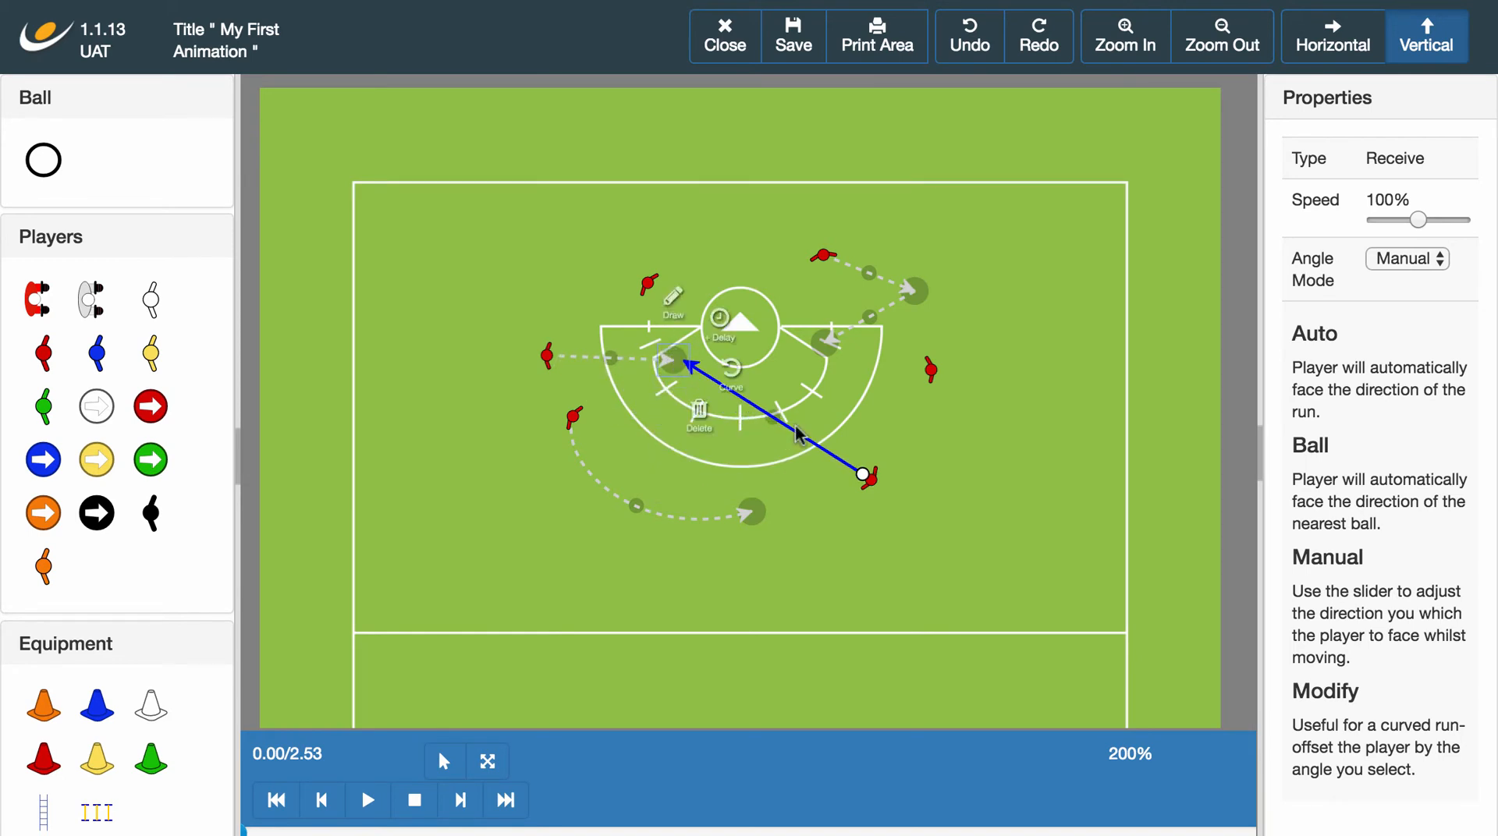
mouse_move(865, 476)
left_mouse_down()
mouse_move(953, 497)
mouse_move(889, 482)
left_mouse_up()
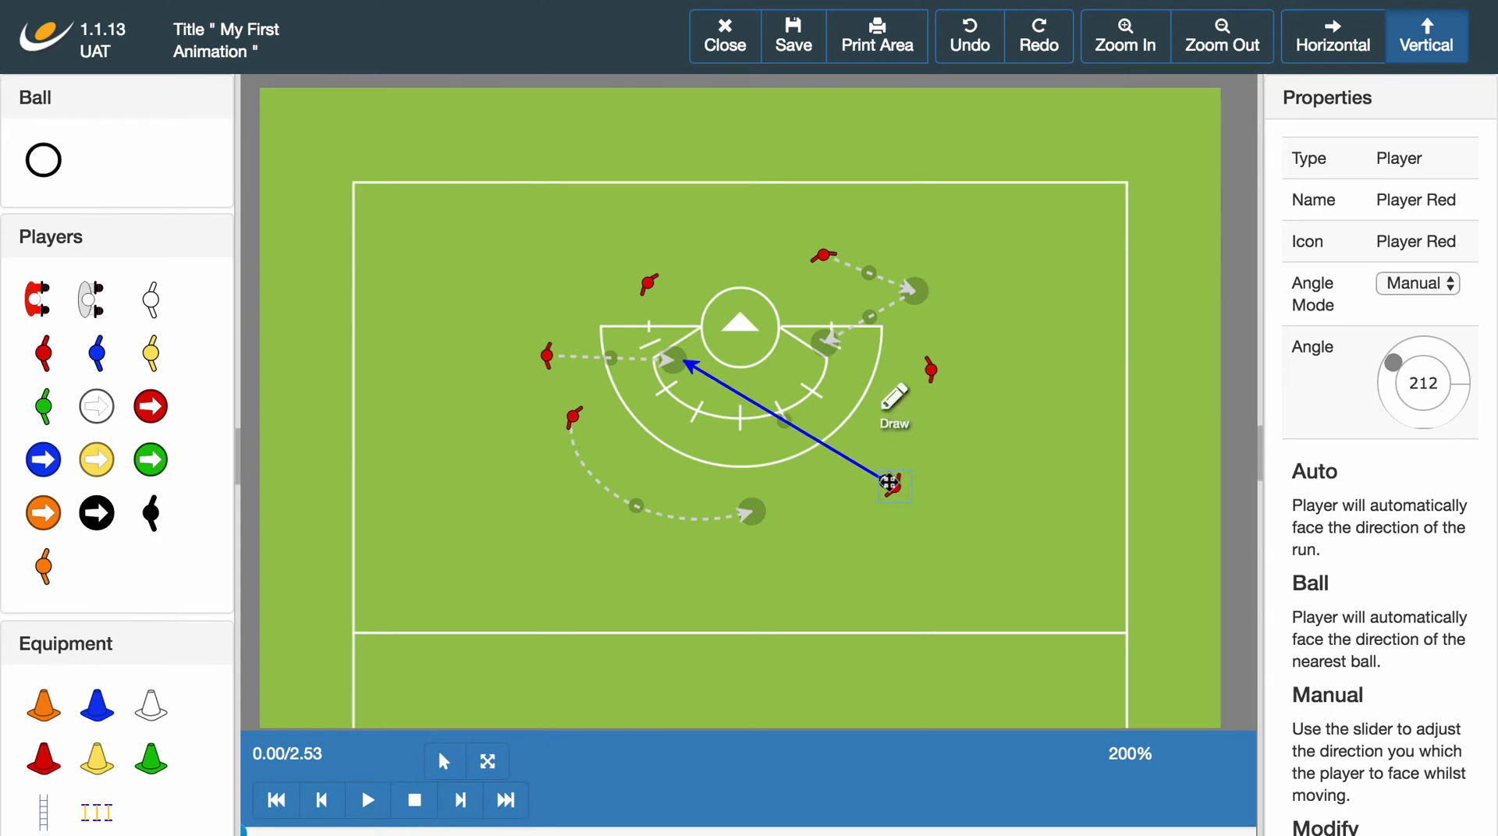
left_click(967, 490)
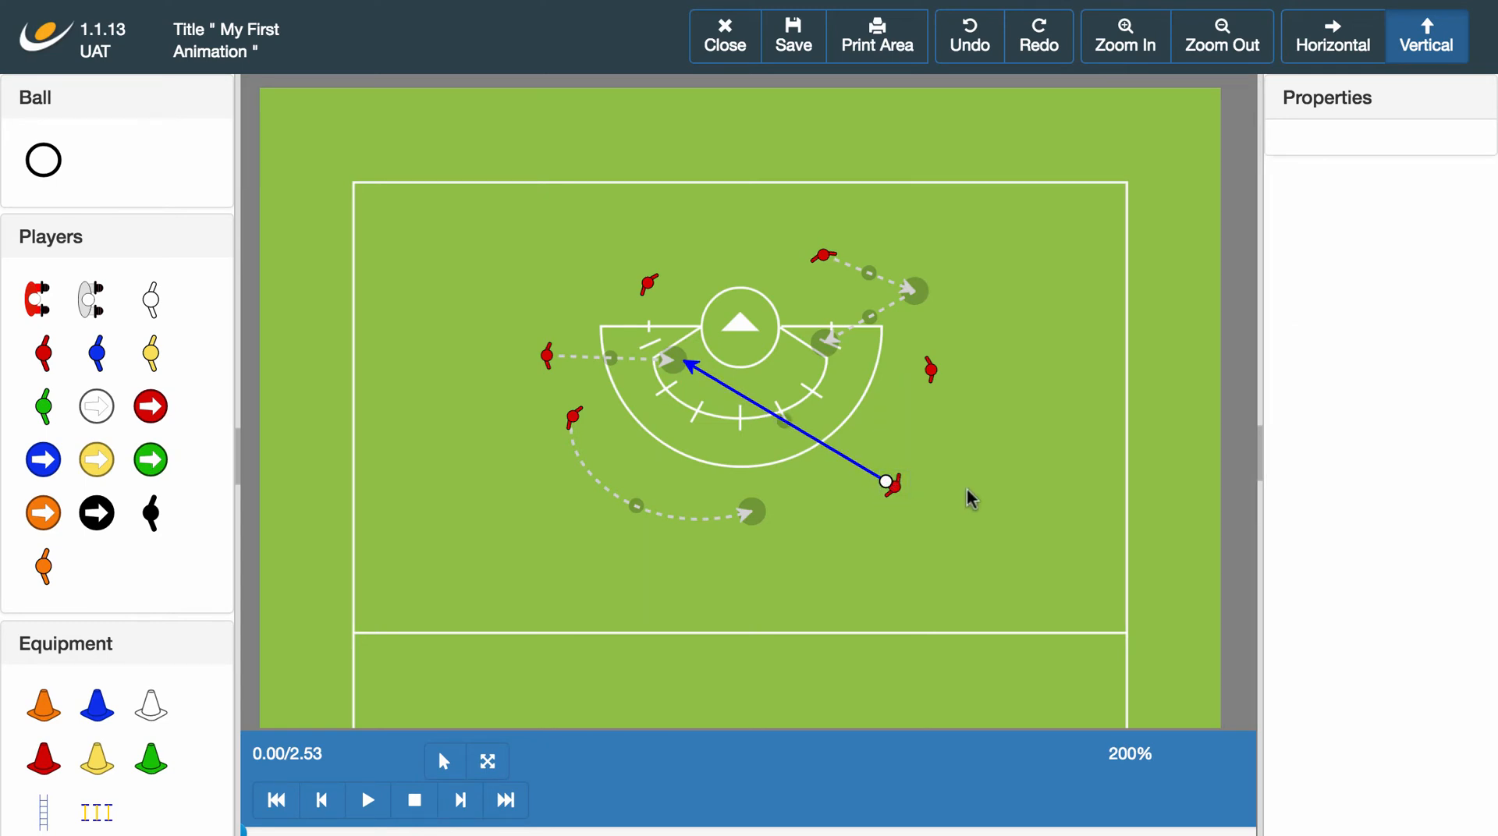
Draw a Shot from the pass's receiving point into the goal and play the animation.
left_click(674, 366)
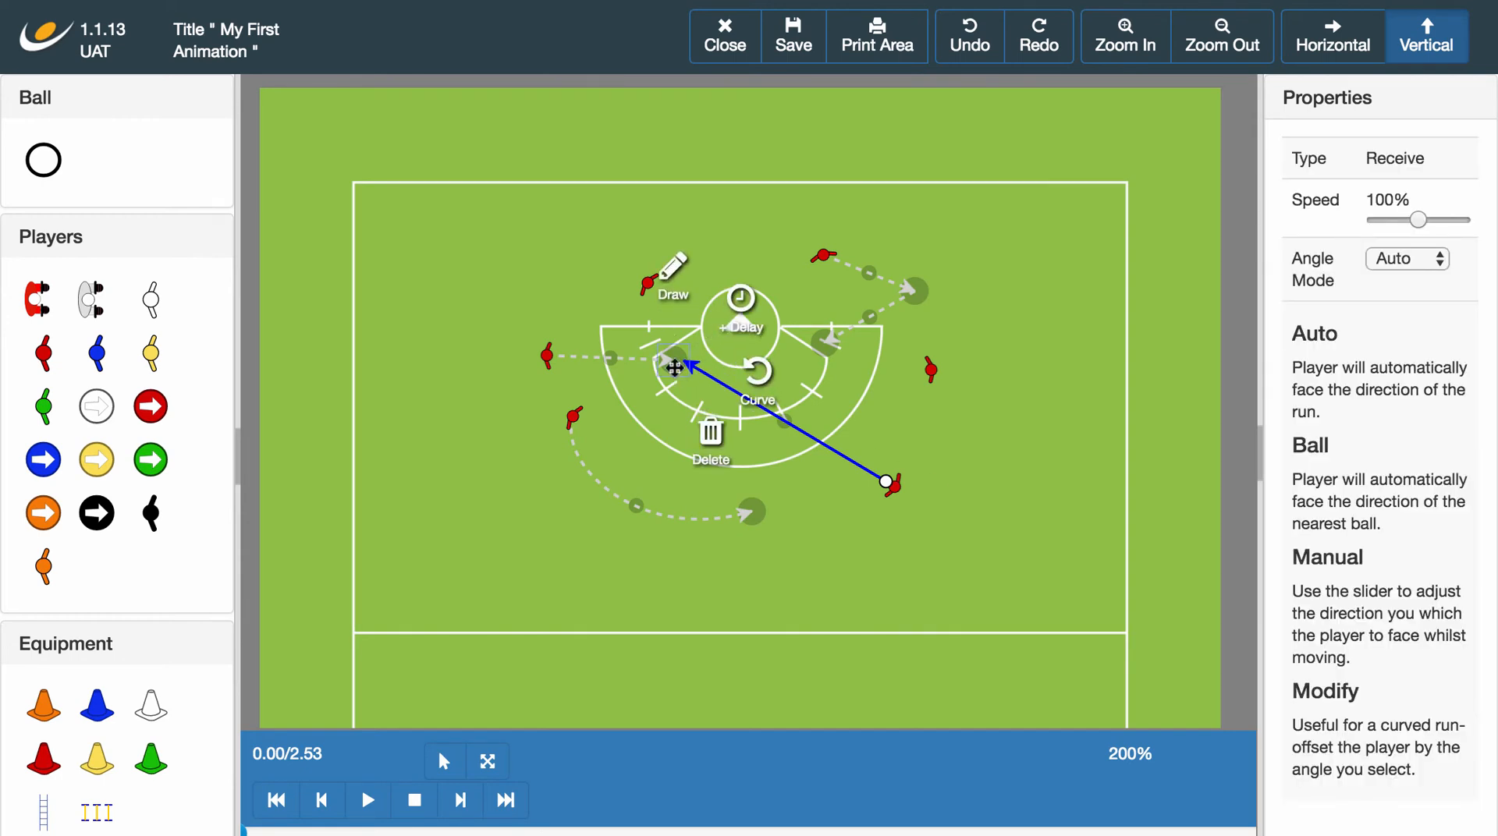
left_click(672, 273)
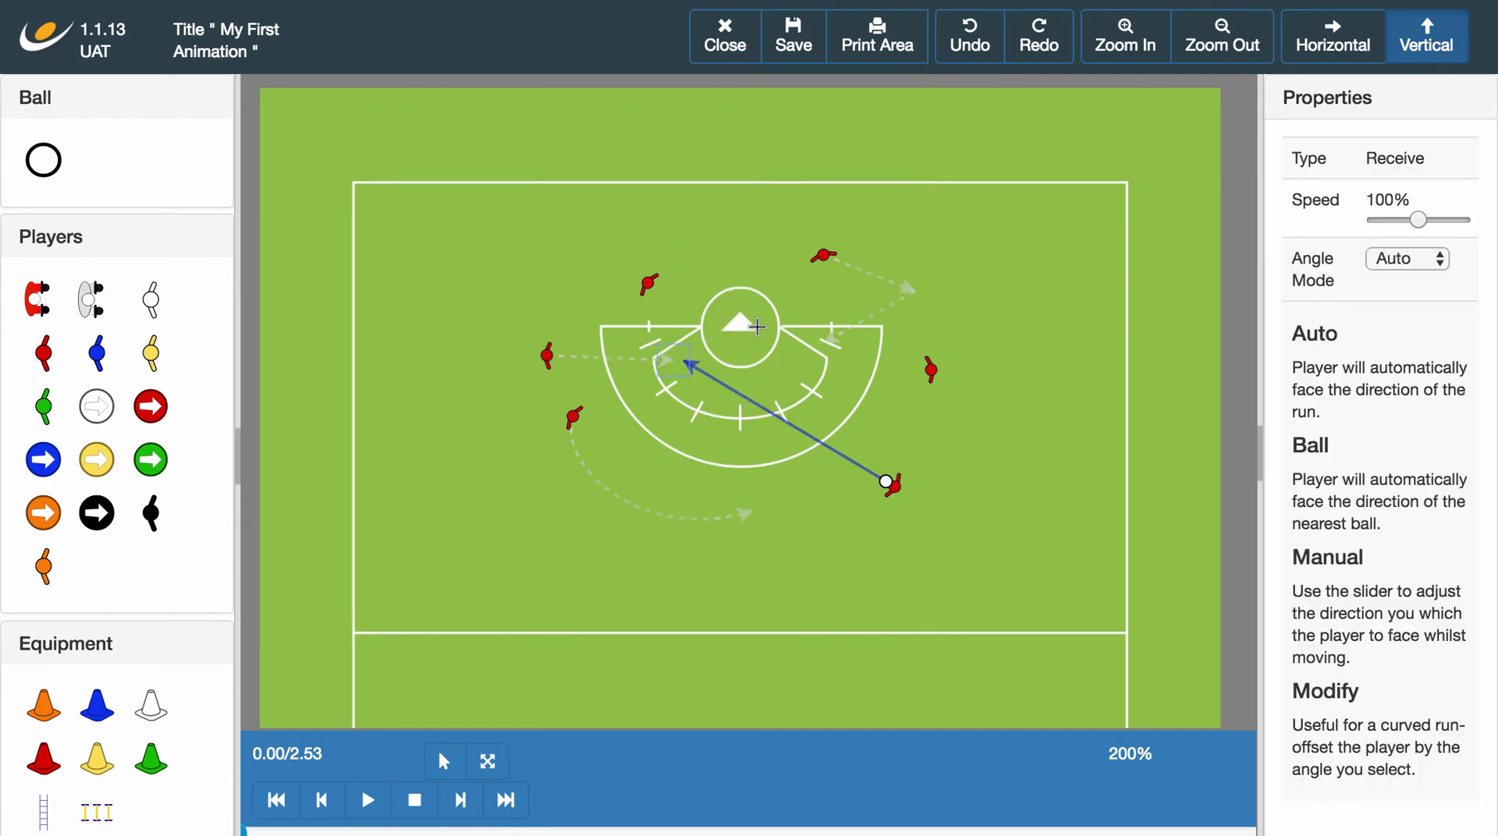
left_click(754, 328)
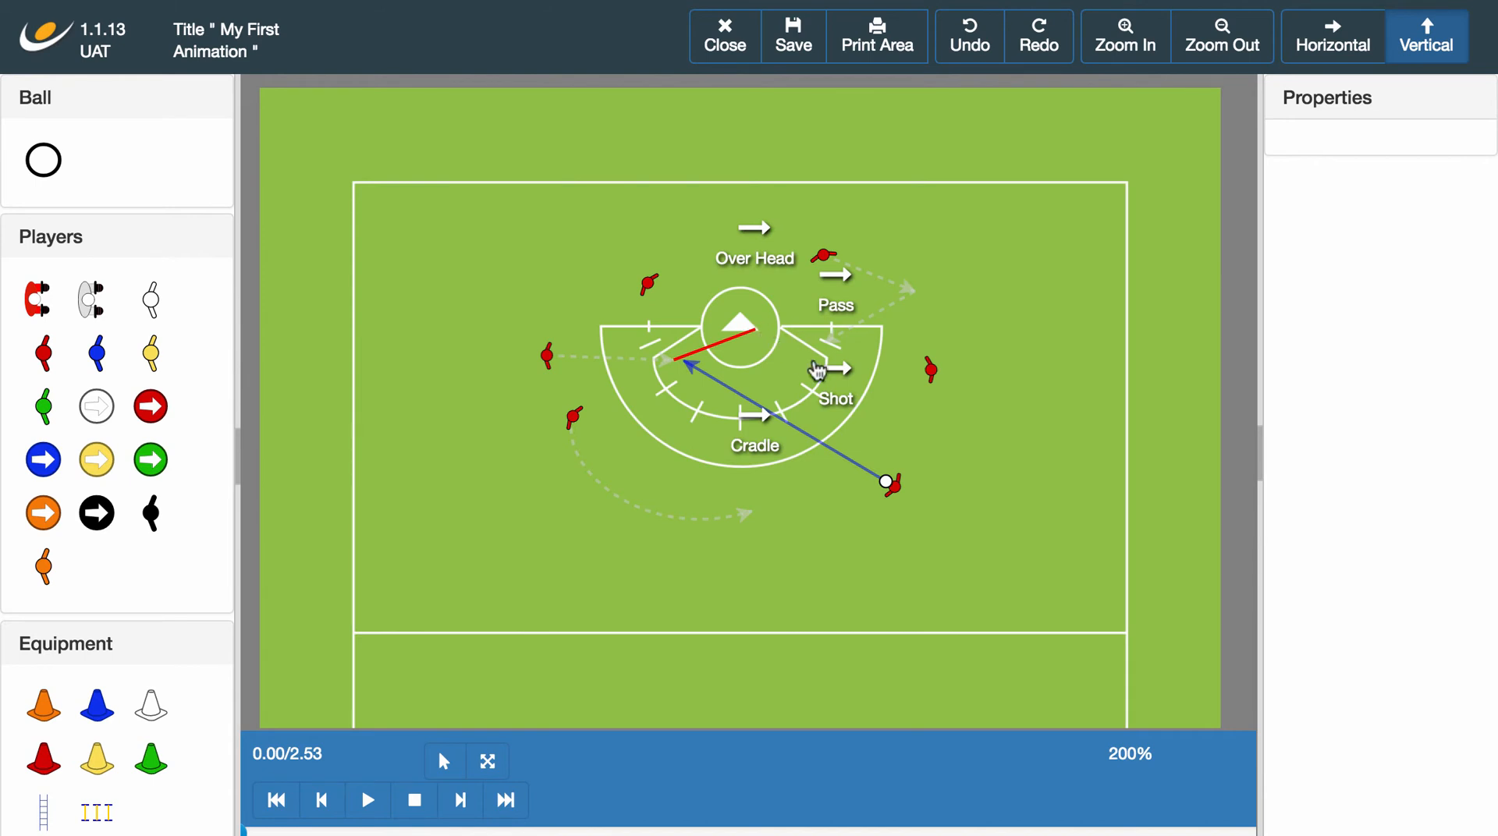
left_click(846, 371)
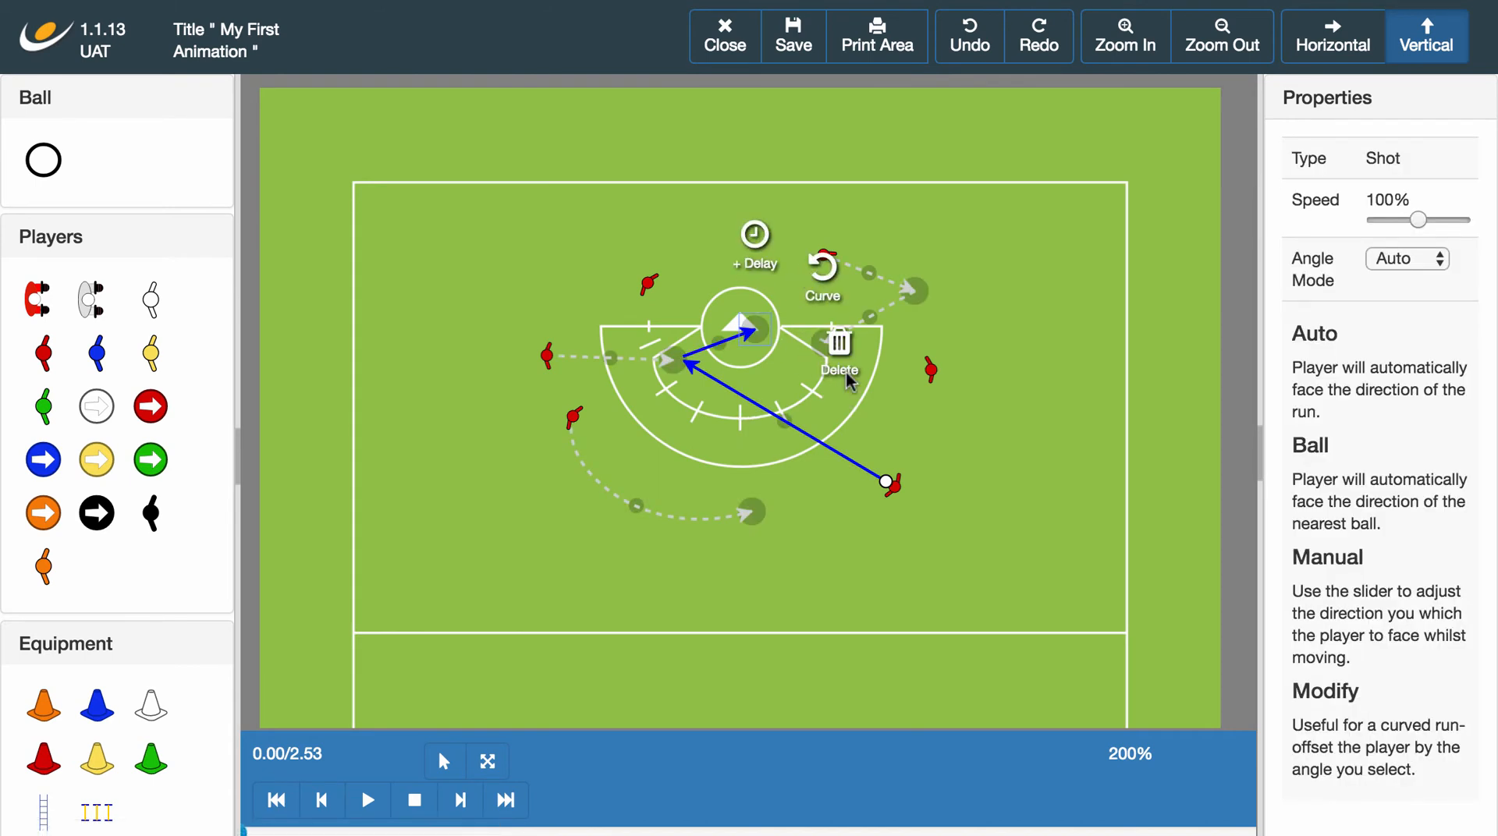
left_click(976, 450)
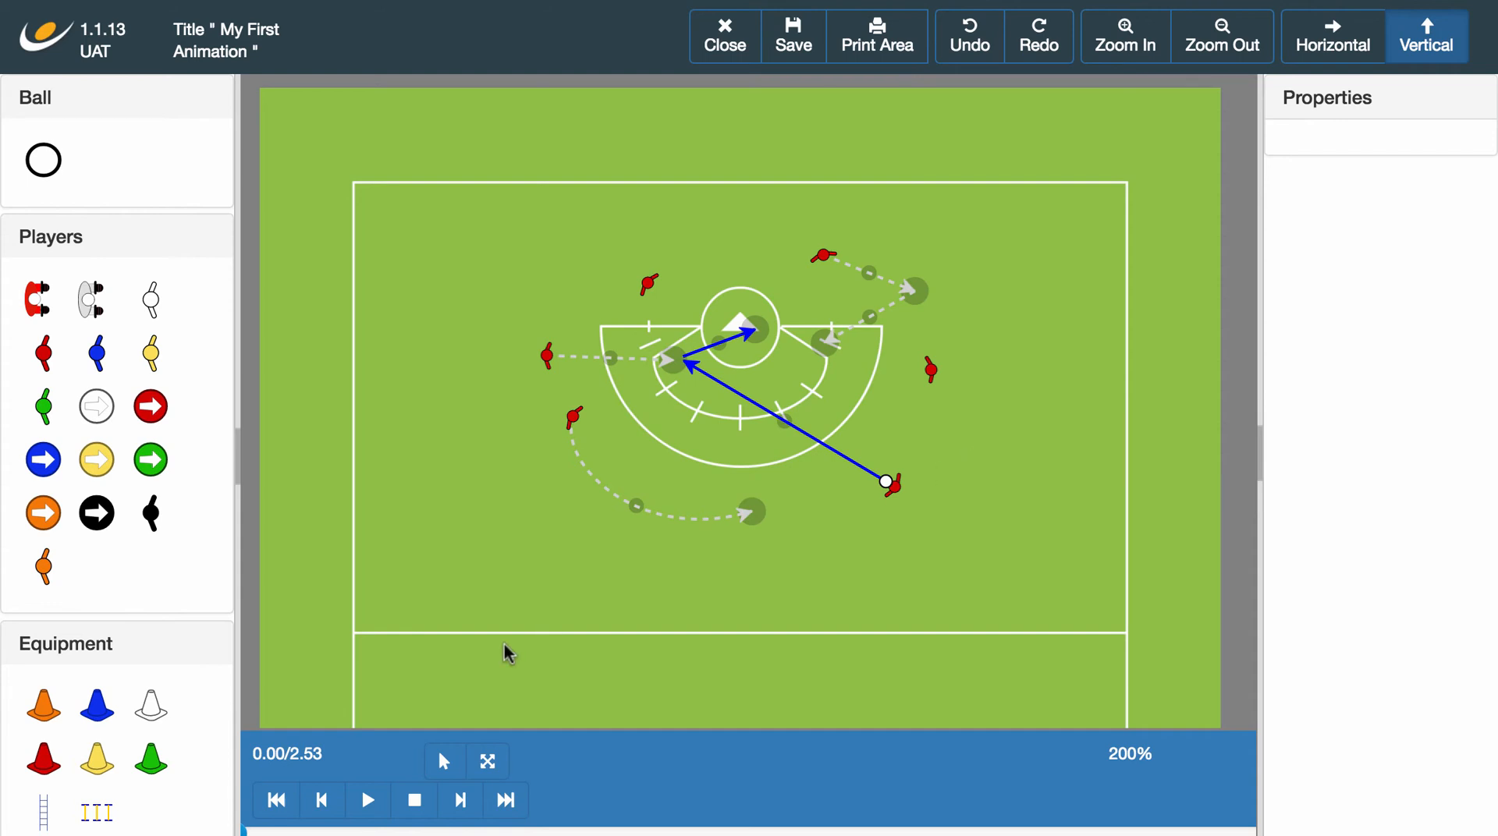
left_click(368, 800)
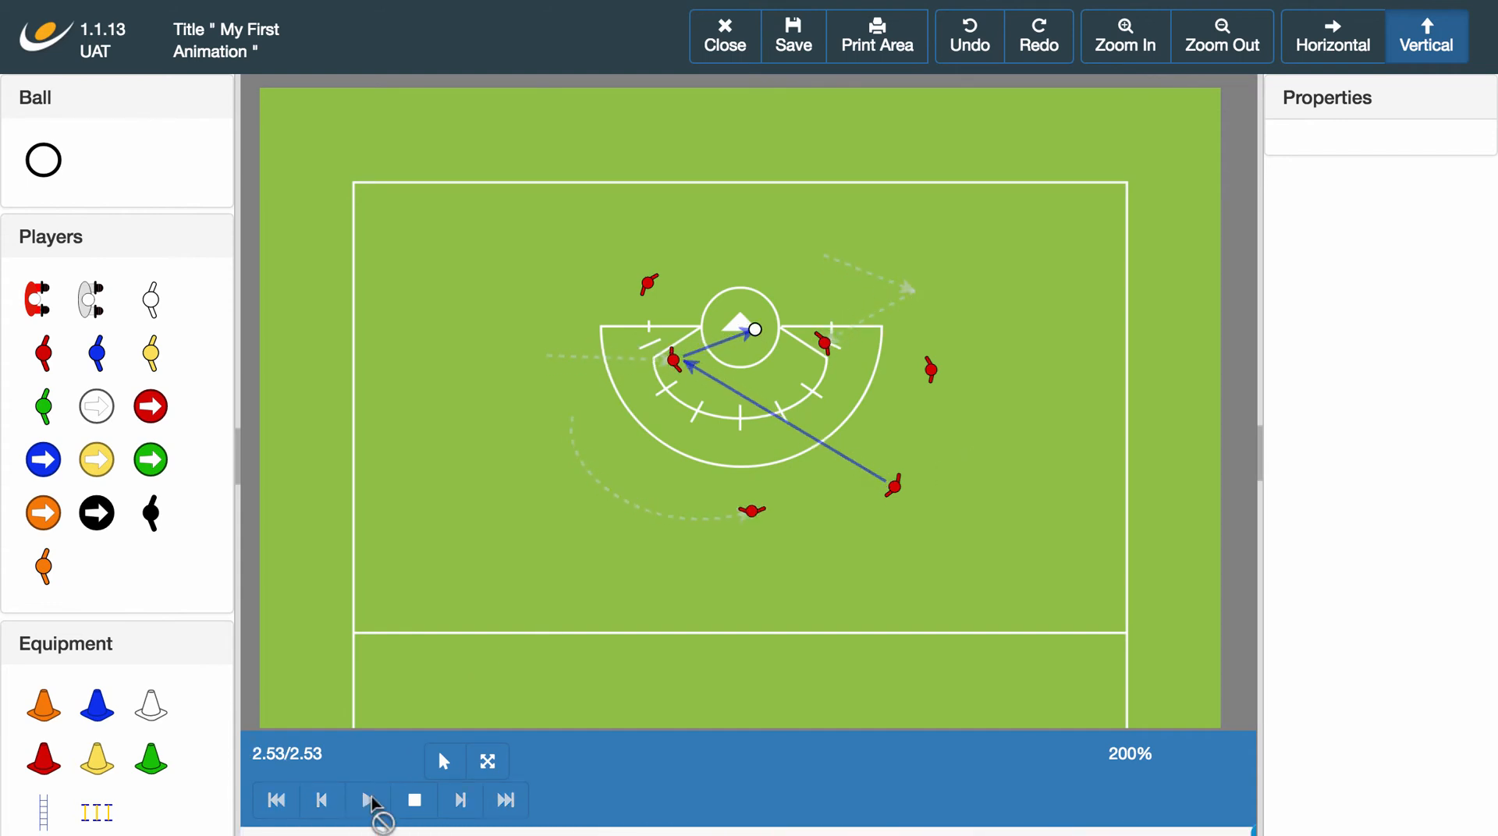
left_click(414, 800)
Move the receiving point lower in the arc, reposition the curved run's end, the passer and the two-part run's end, and play the animation.
left_click_drag(676, 366, 723, 415)
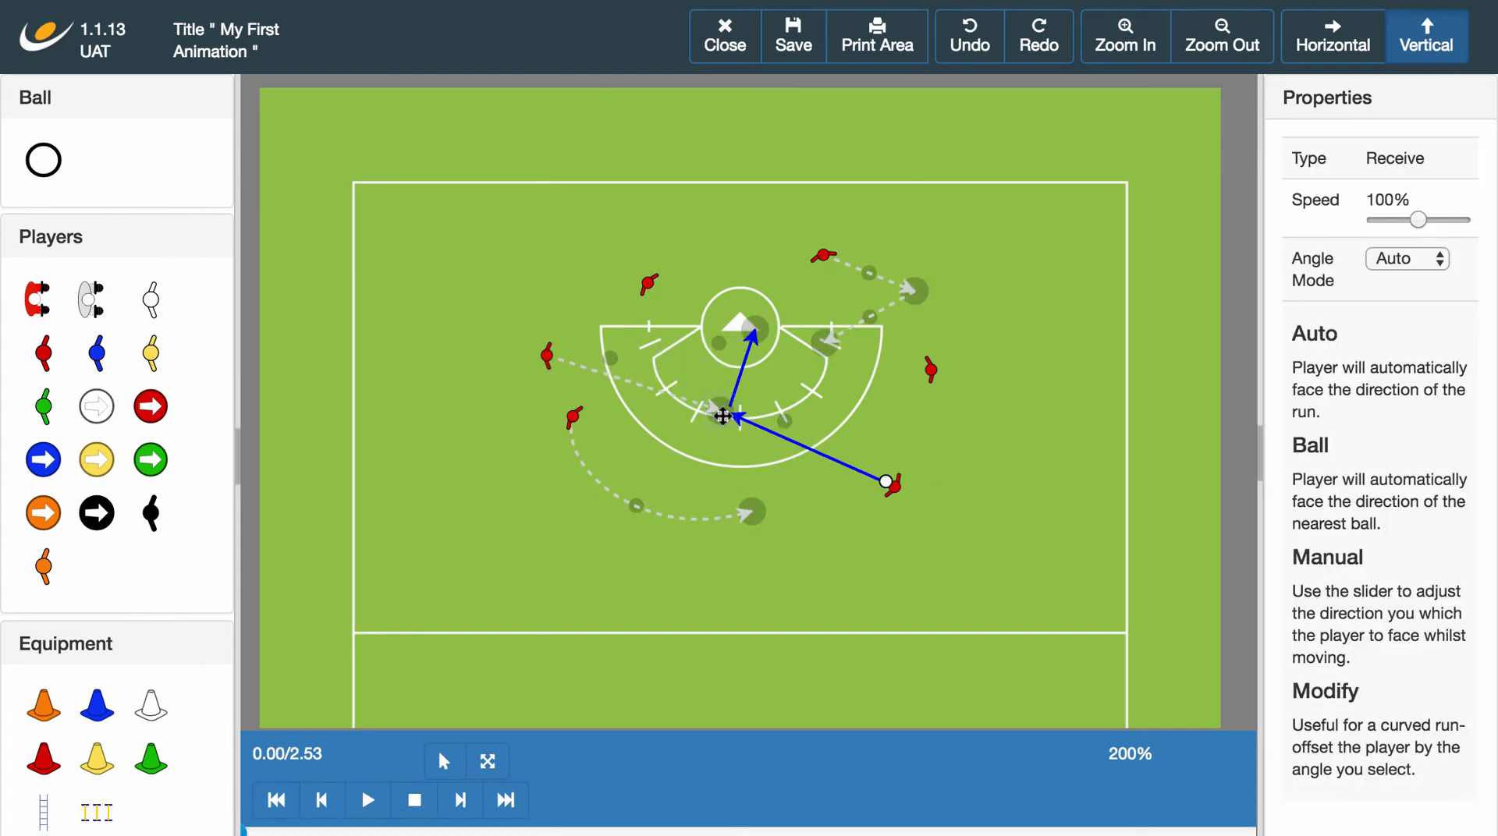
left_click_drag(743, 519, 769, 460)
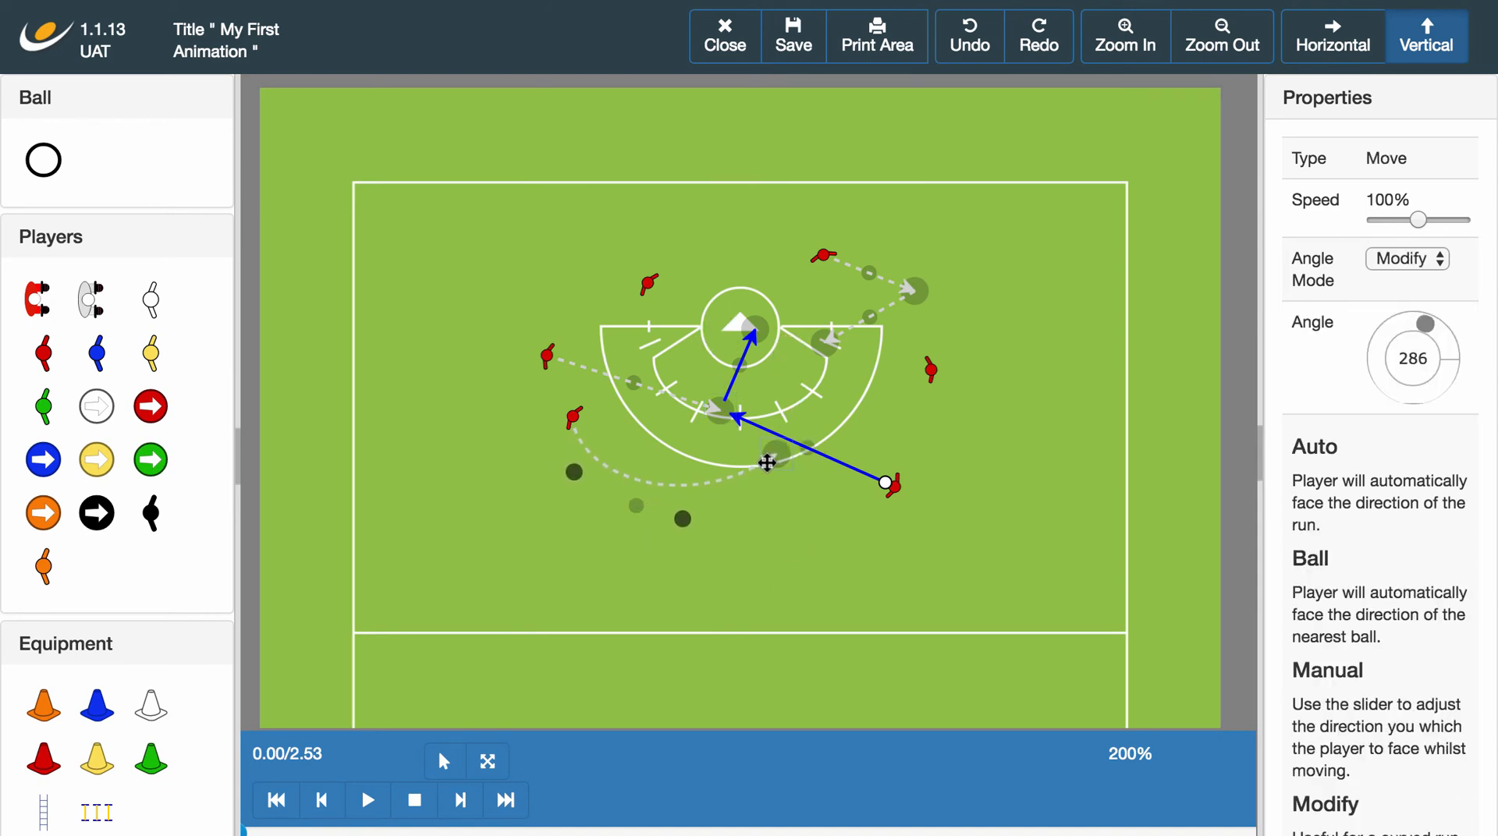
left_click(826, 343)
left_click(895, 476)
left_click_drag(895, 476, 924, 429)
left_click_drag(829, 341, 872, 388)
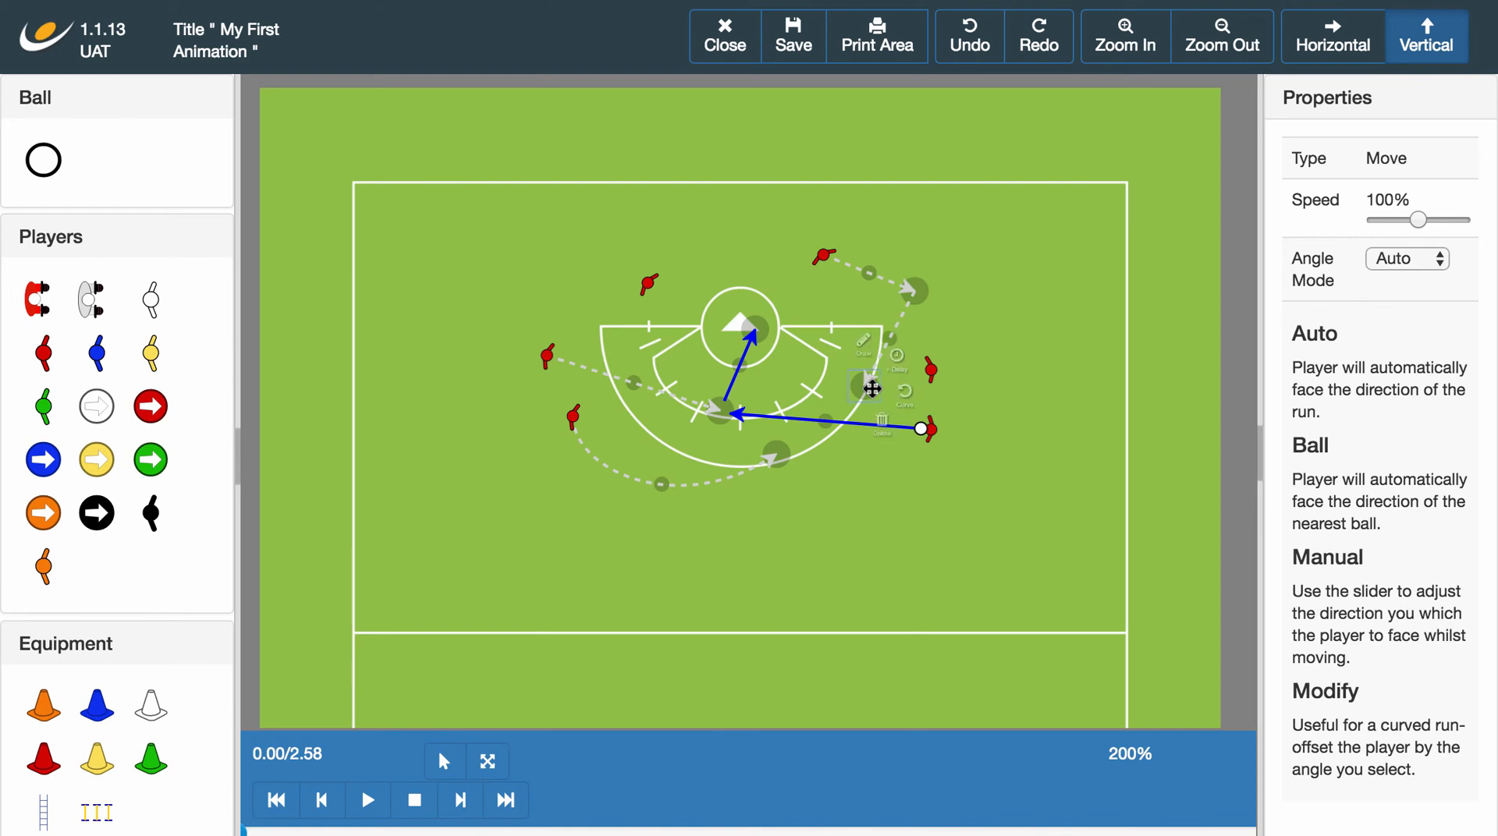
left_click(369, 803)
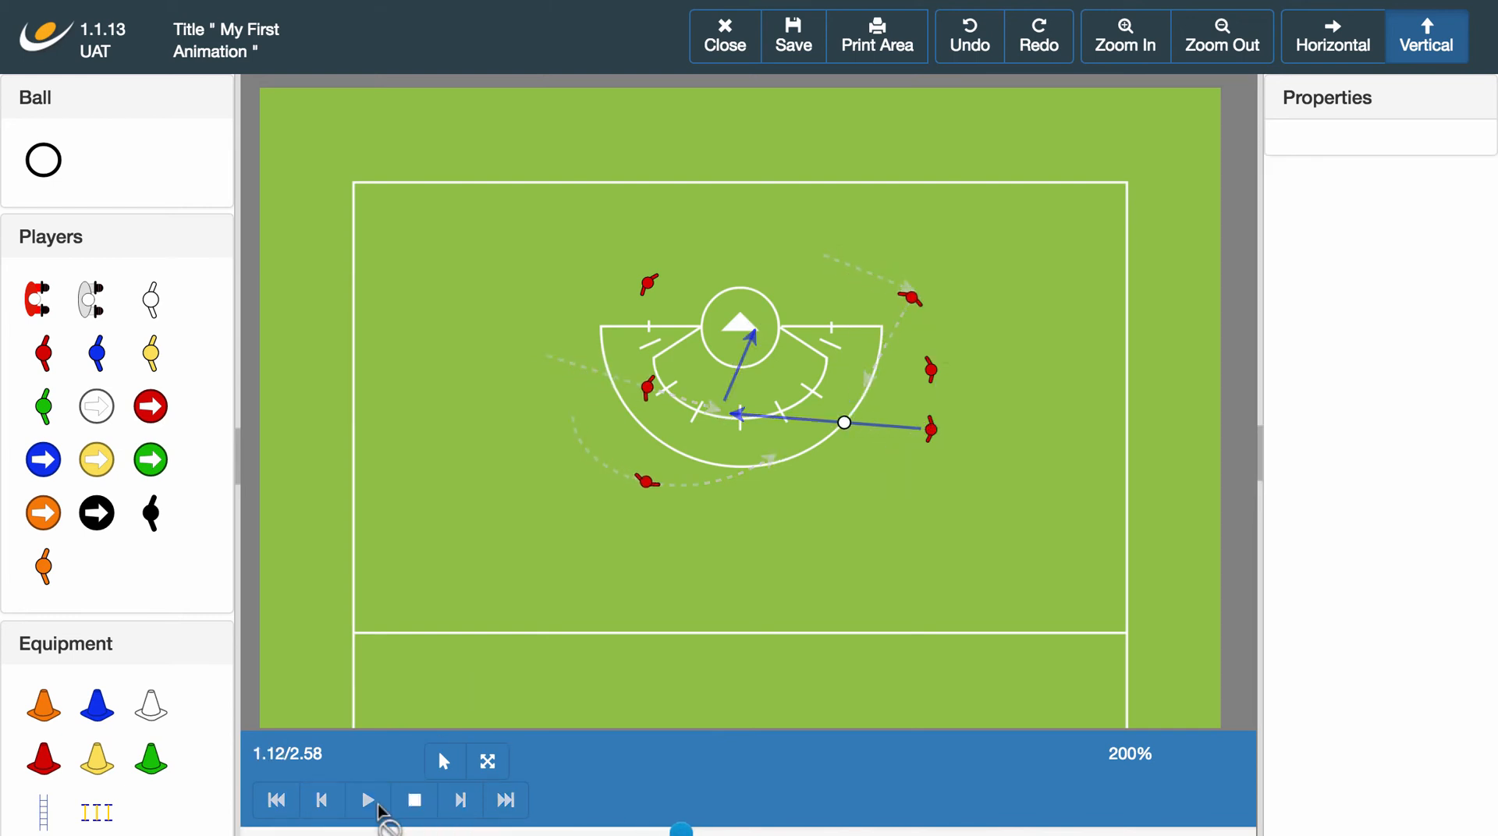
left_click(416, 805)
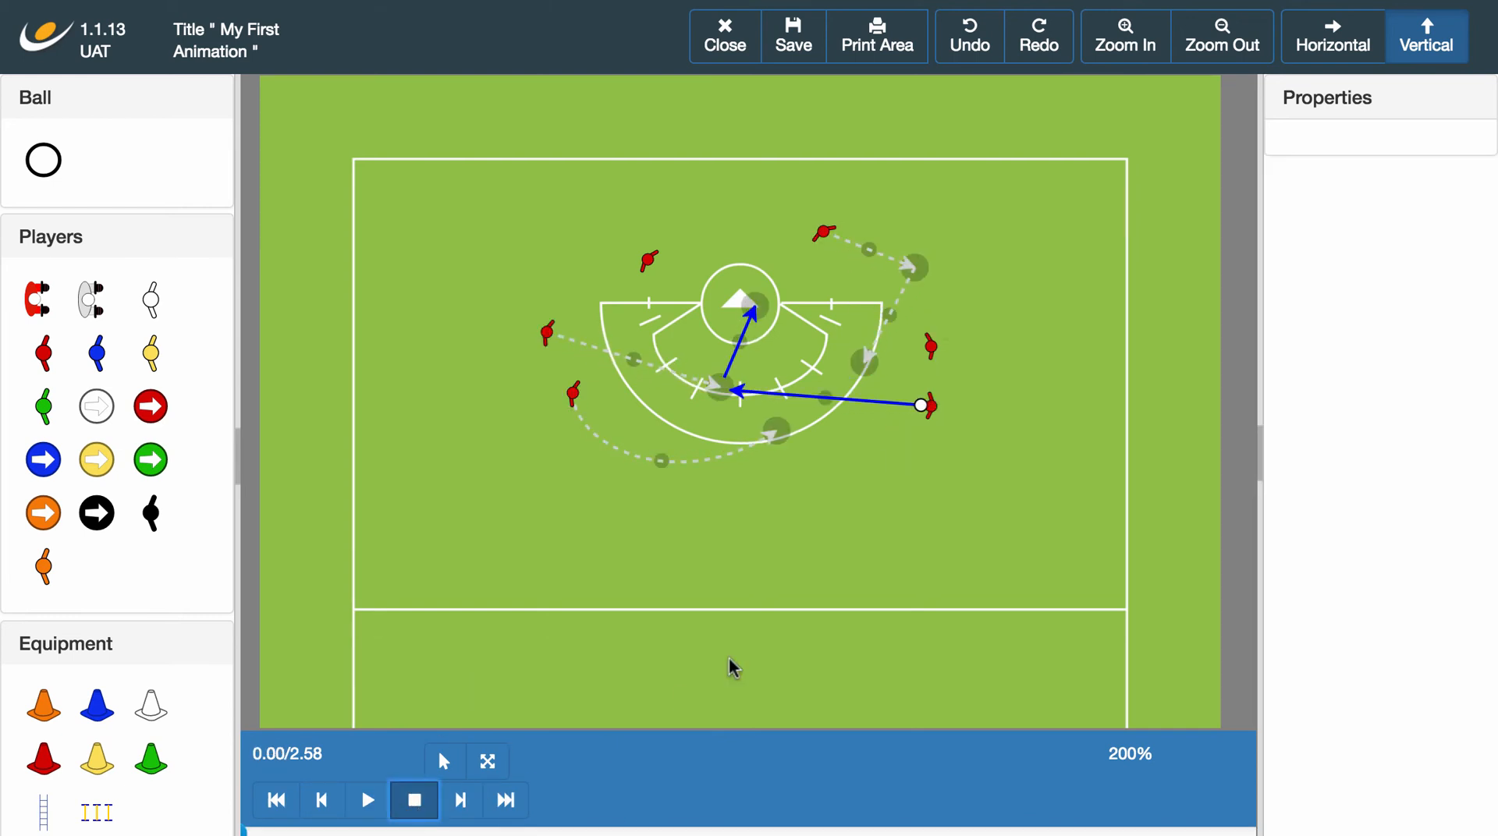
Increase the speed of the curved run above 100% and play the animation.
scroll(812, 444, "left", 1)
left_click(786, 440)
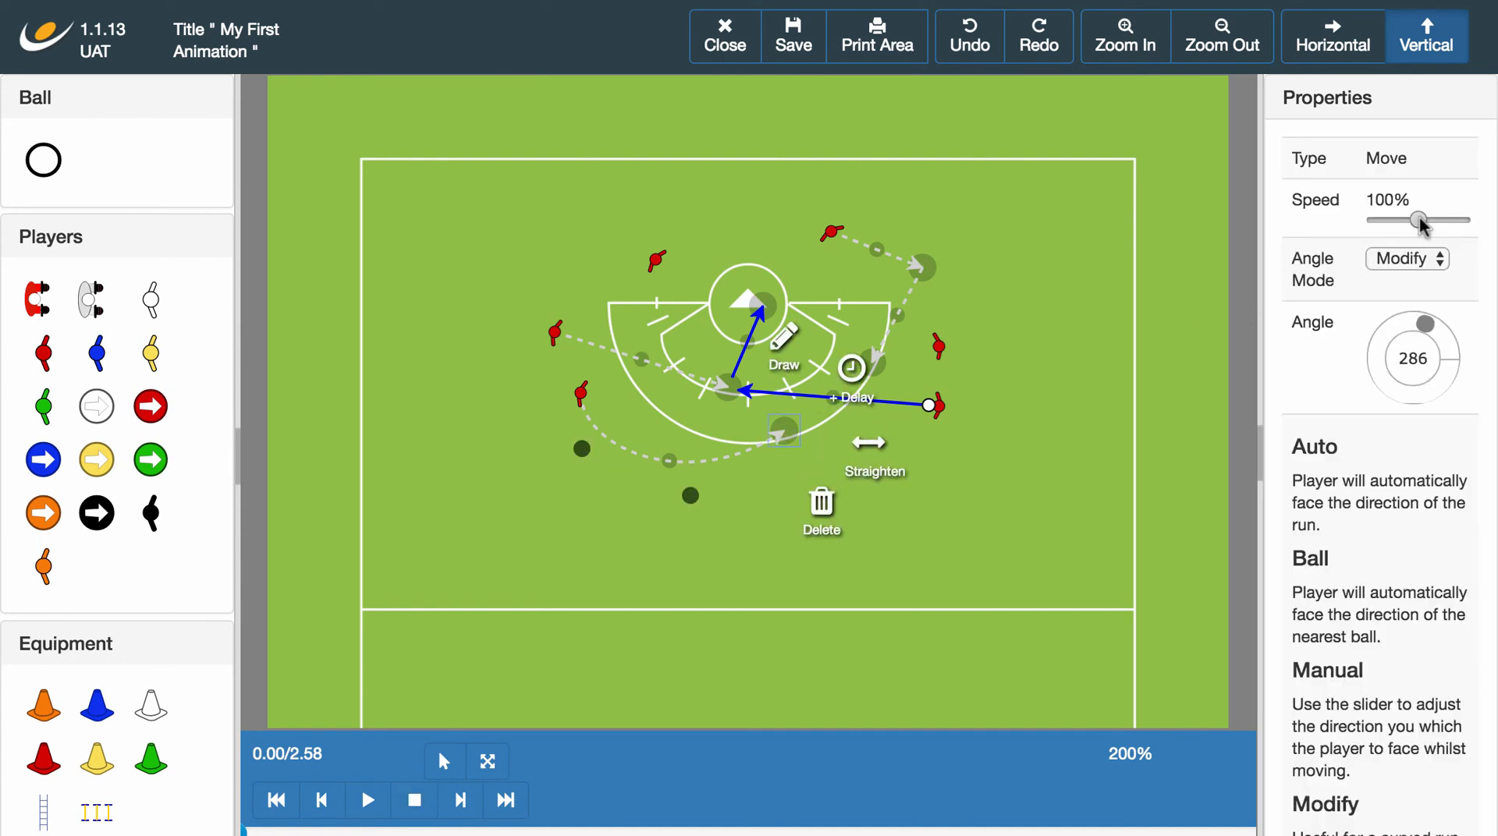
mouse_move(1419, 222)
left_mouse_down()
mouse_move(1461, 222)
mouse_move(1443, 224)
left_mouse_up()
left_click(874, 598)
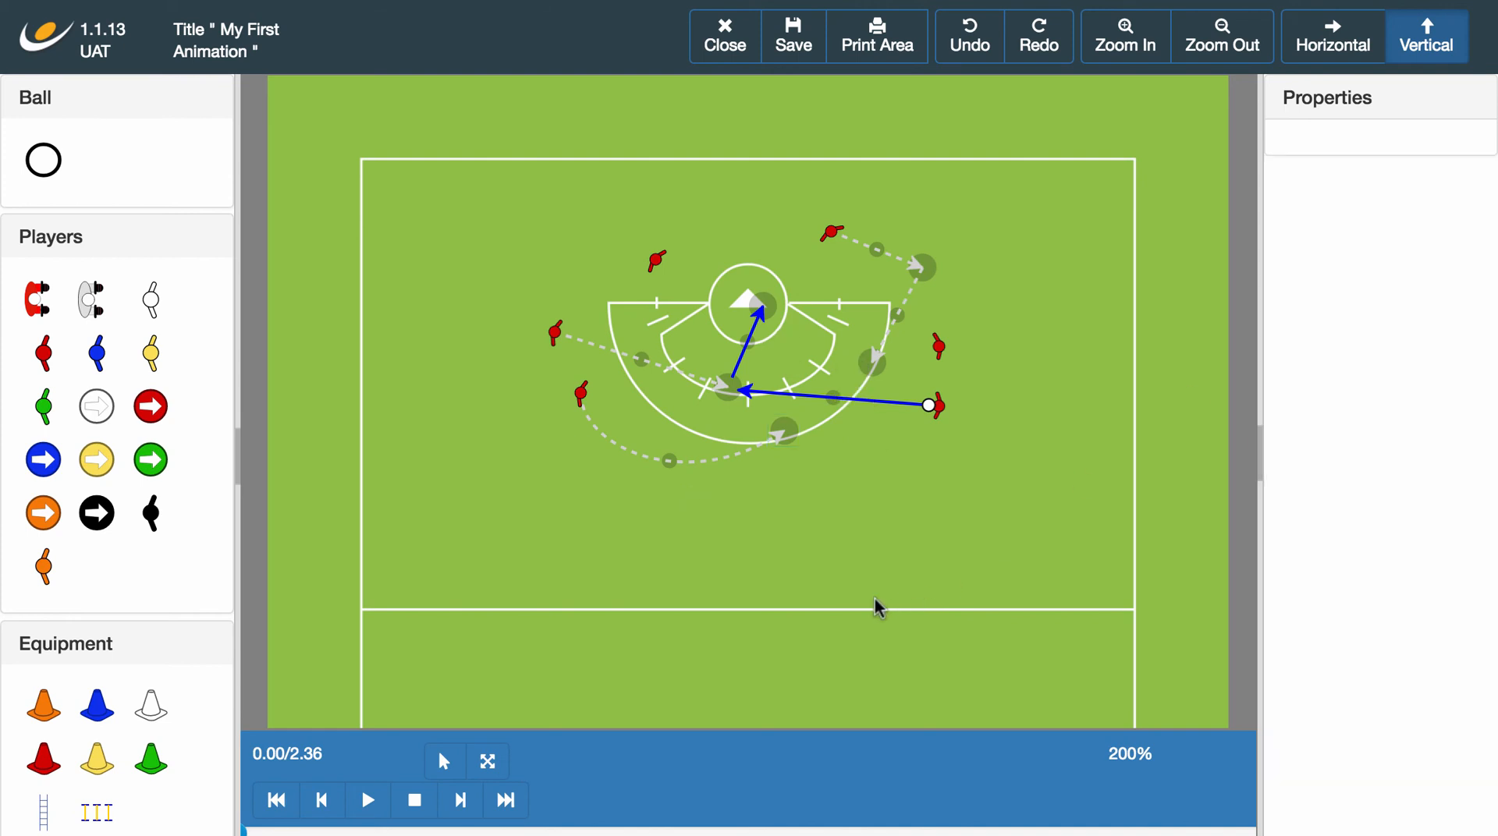
left_click(368, 800)
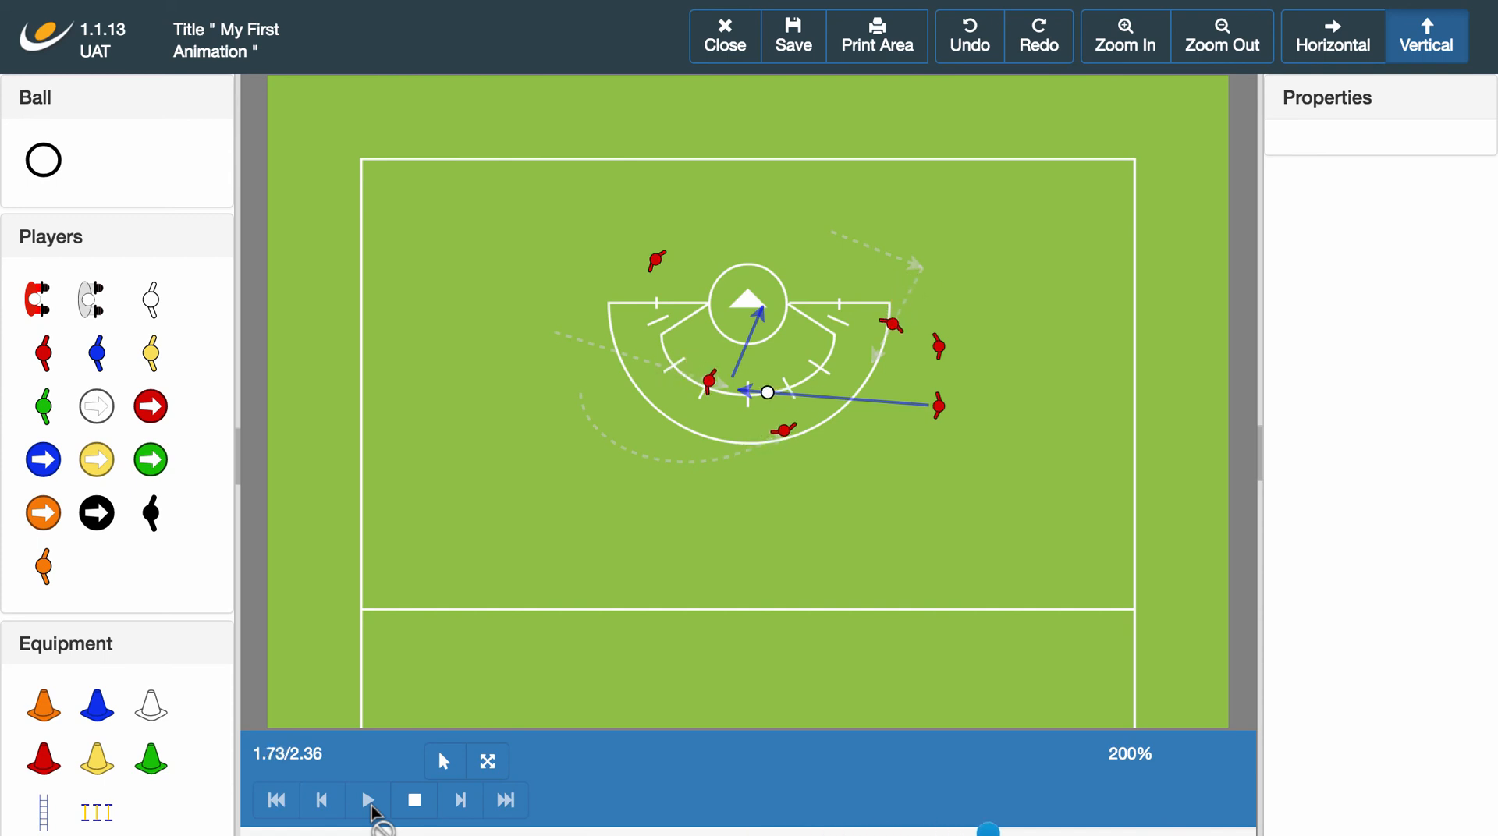
Stop the playback and save the animation.
left_click(410, 811)
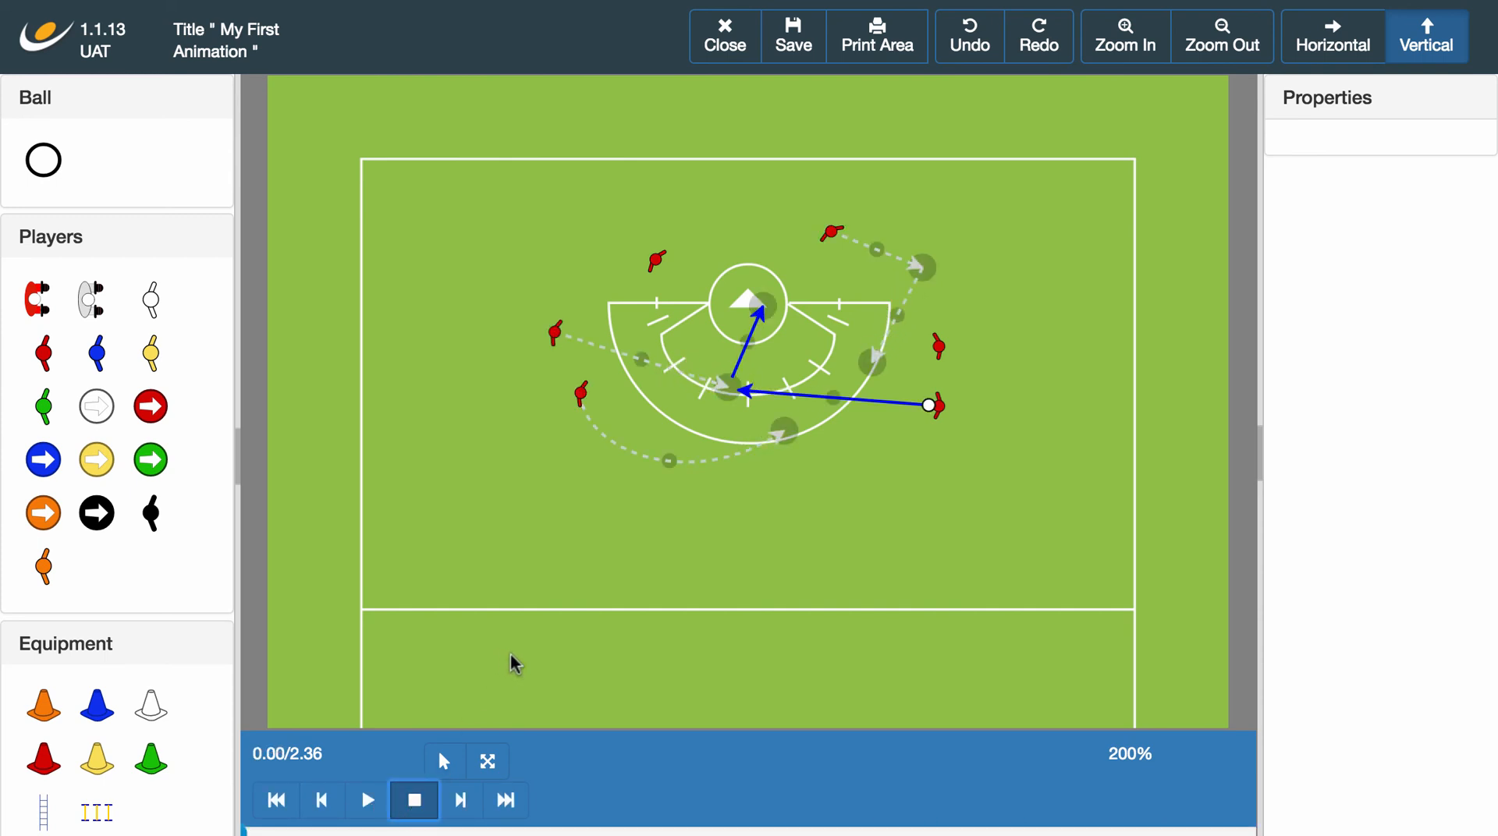
left_click(812, 49)
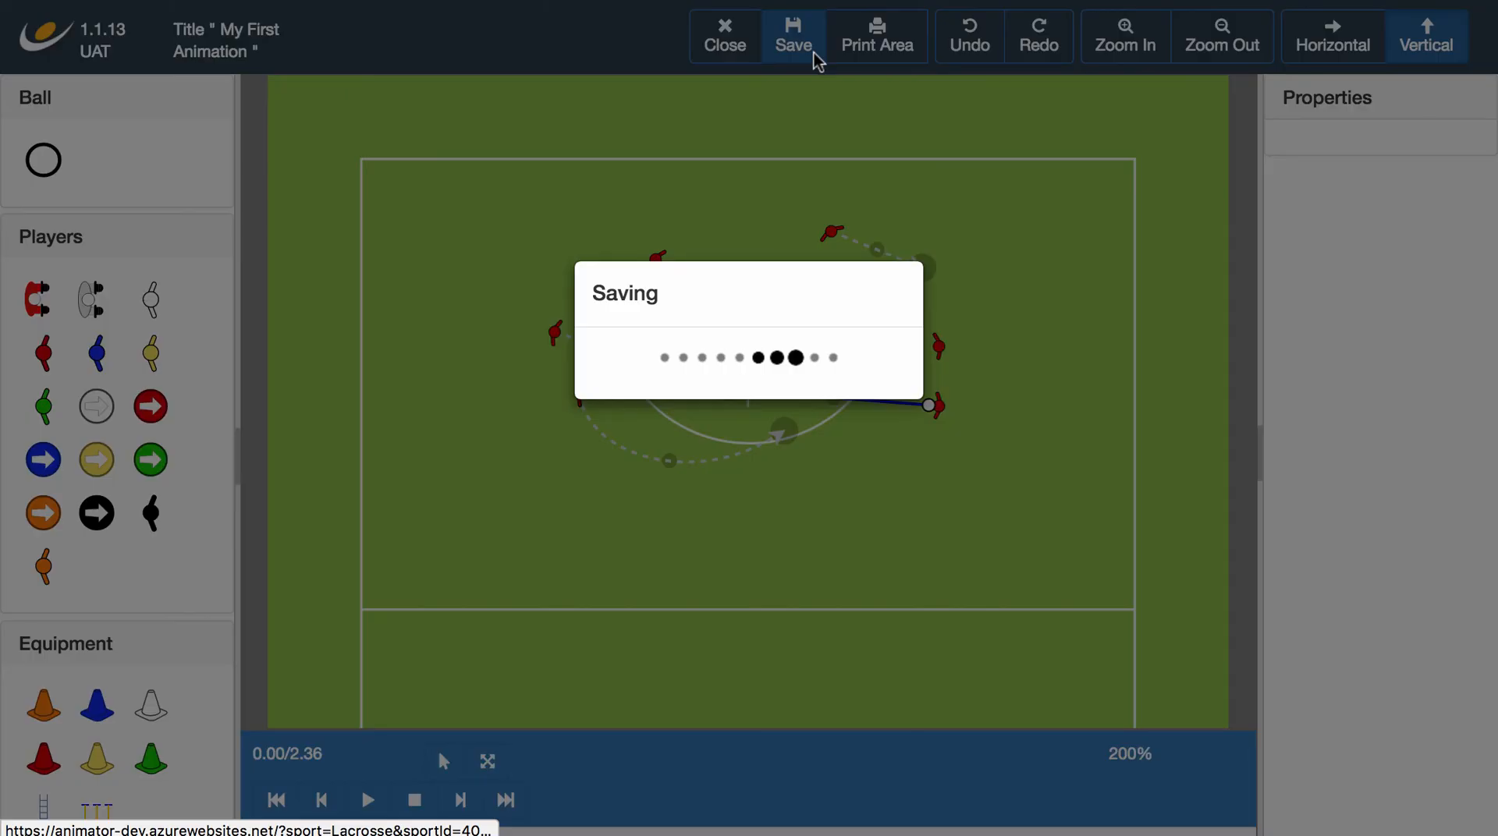